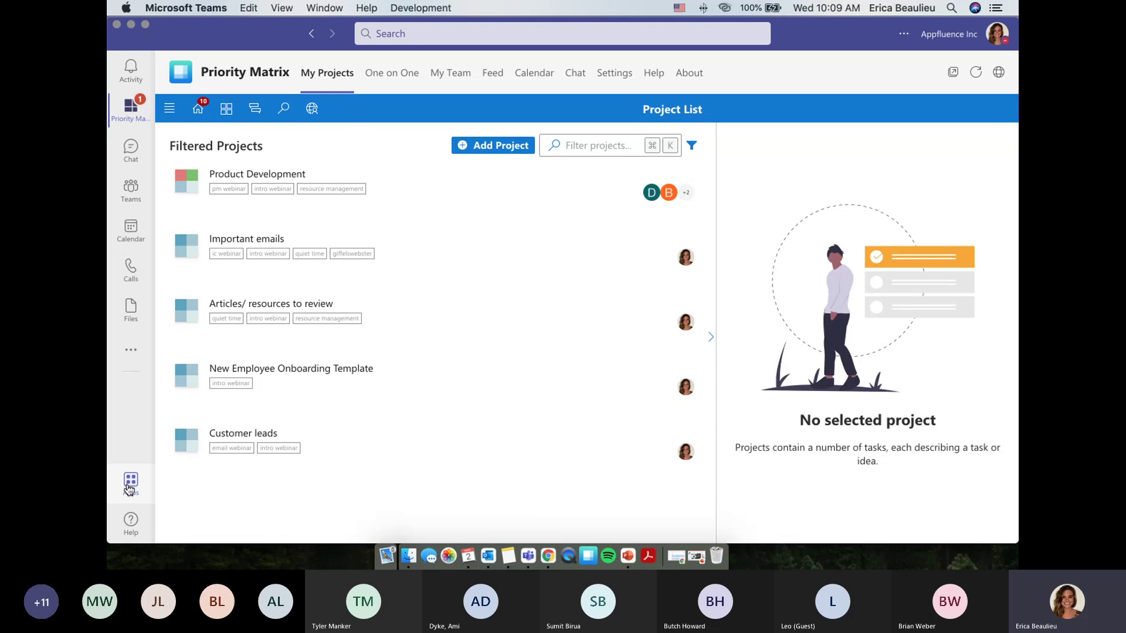
right_click(135, 121)
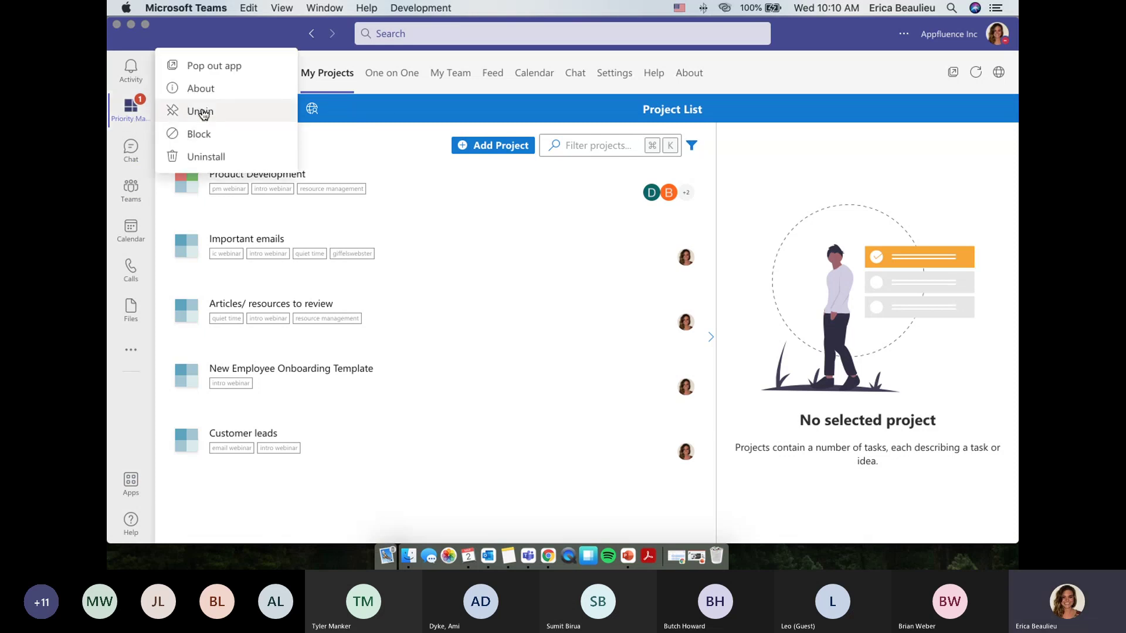
left_click(392, 105)
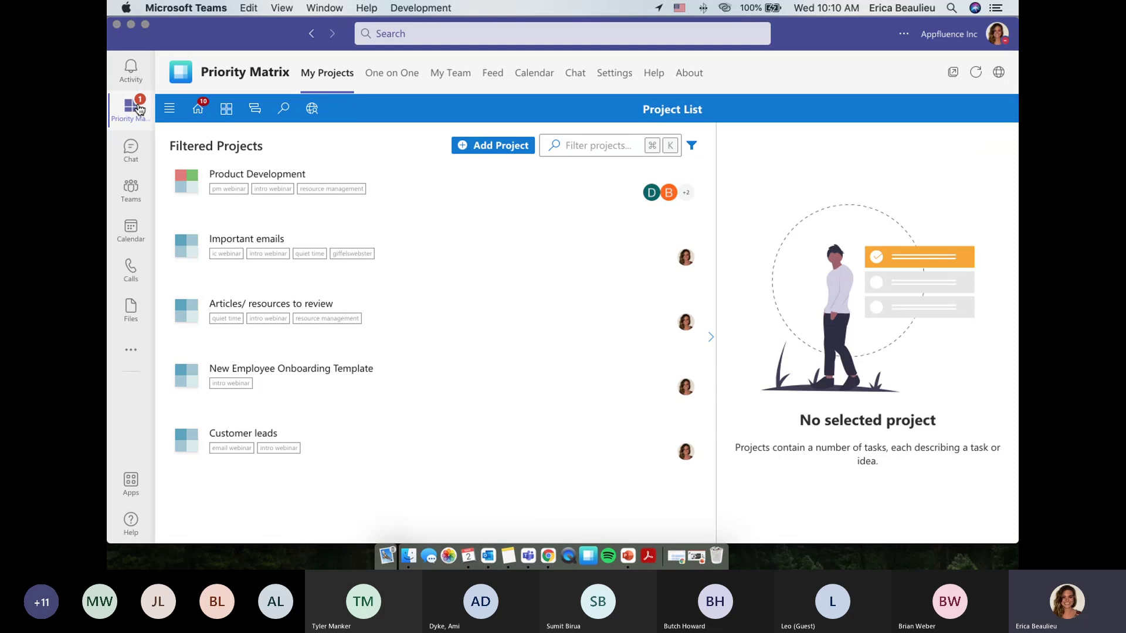
mouse_move(139, 109)
left_mouse_down()
mouse_move(134, 243)
mouse_move(136, 102)
left_mouse_up()
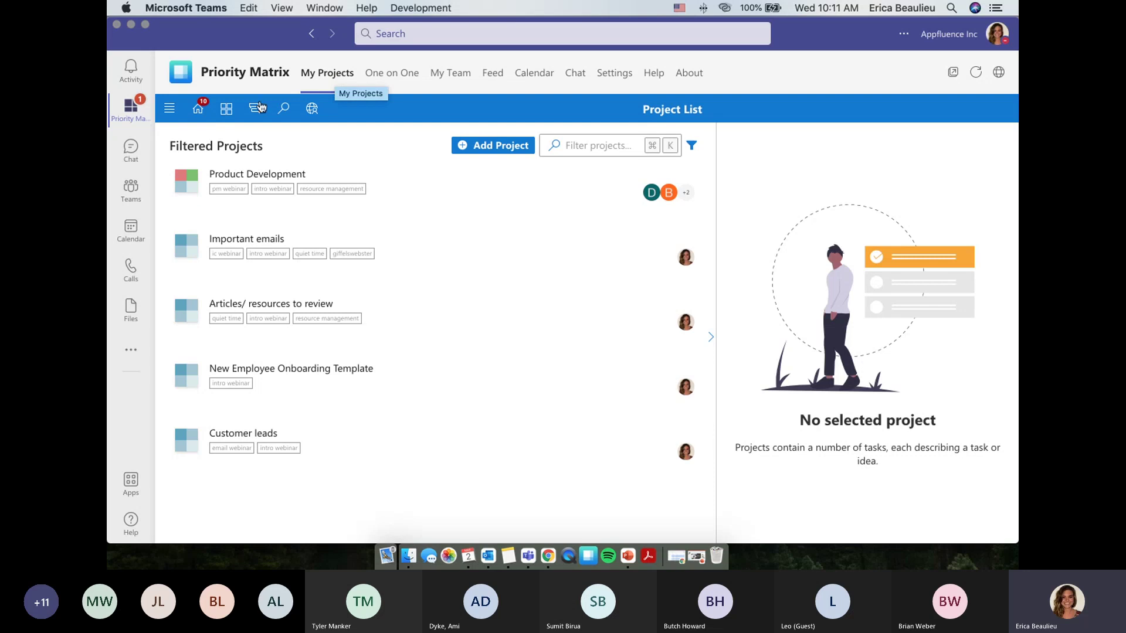
Open the Product Development project from the filtered project list.
left_click(226, 111)
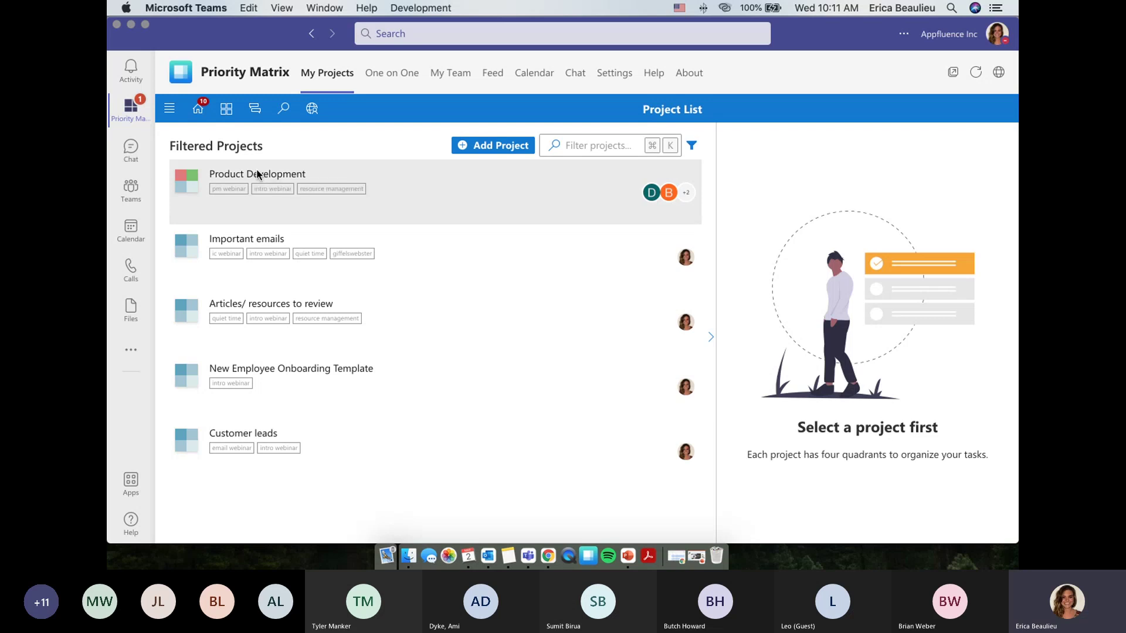
left_click(257, 174)
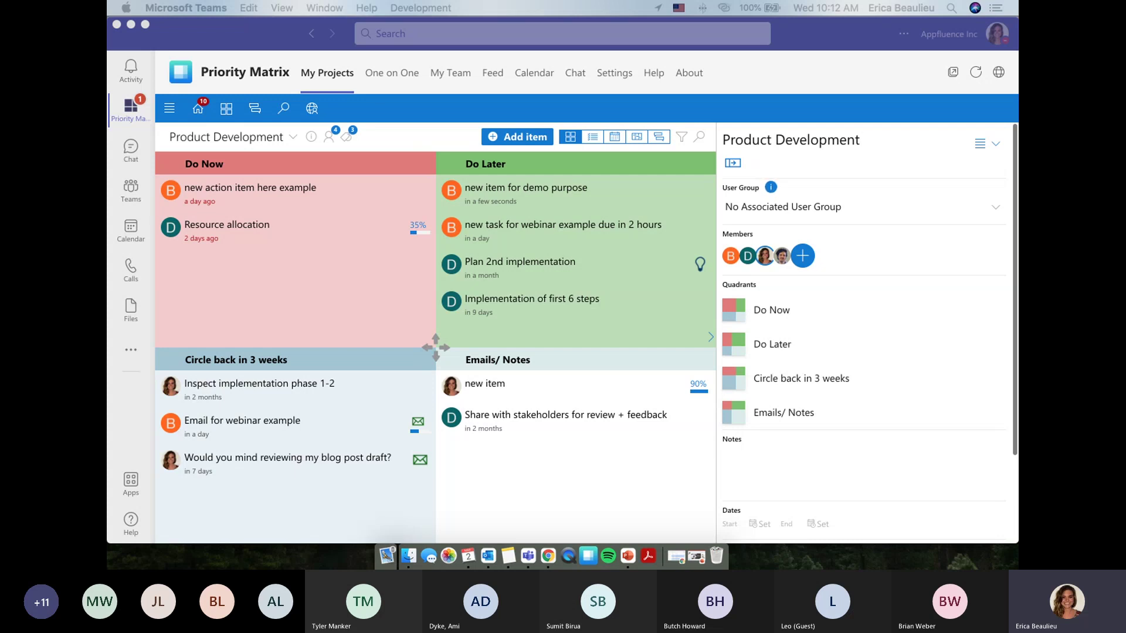
left_click(453, 107)
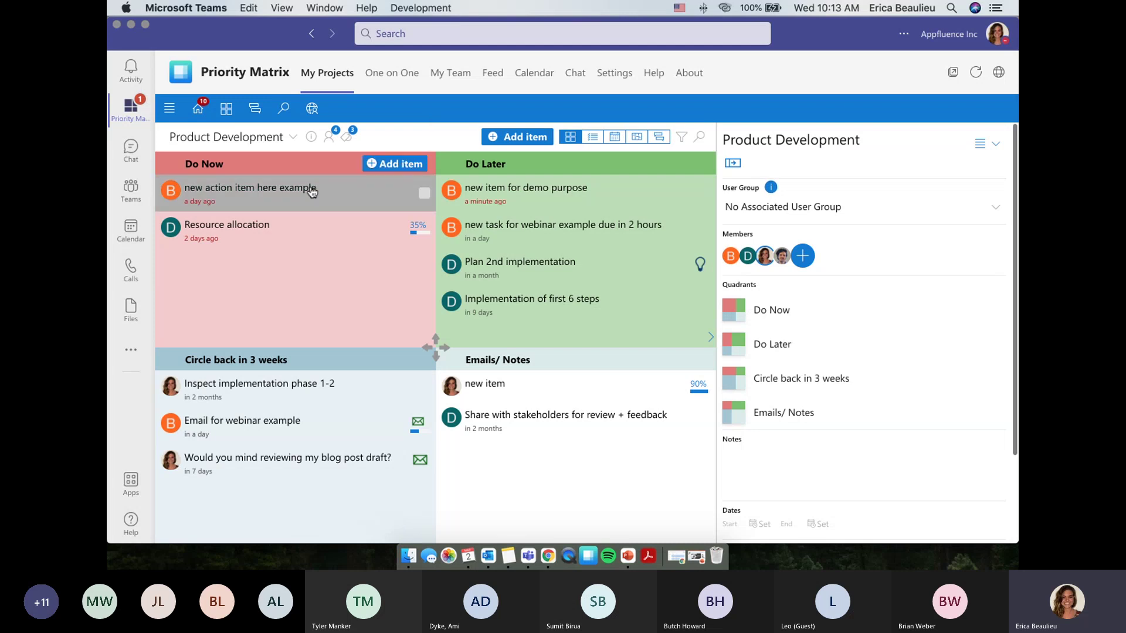
Mark "new action item here example" in the Do Now quadrant as completed and open the Resource allocation item.
left_click(424, 193)
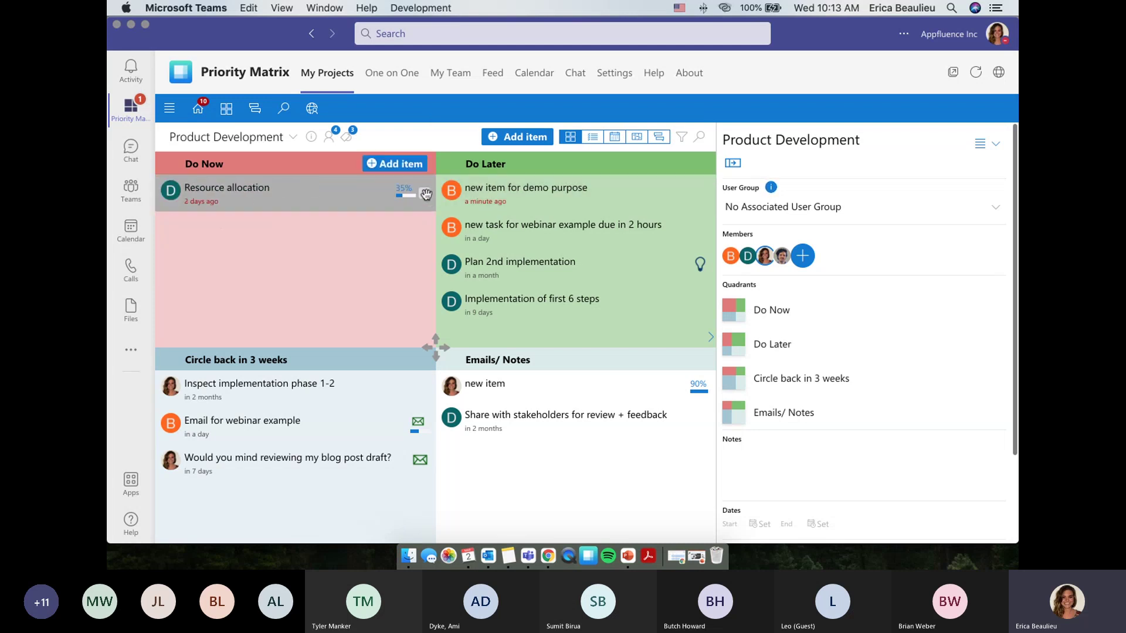
left_click(334, 202)
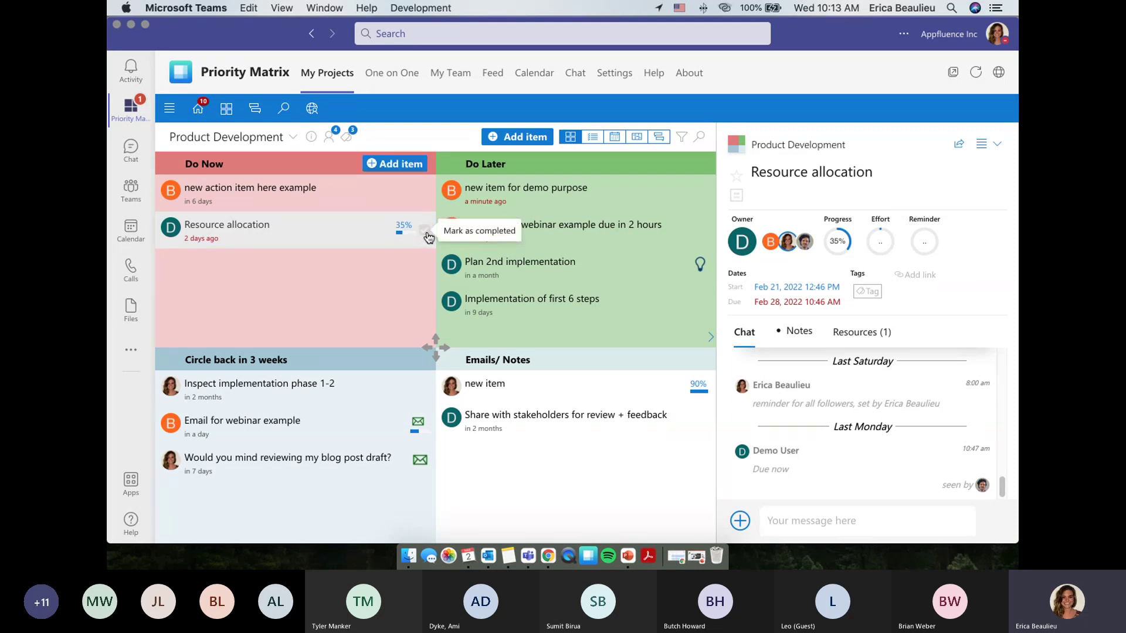
Add an item titled "new task for webinar 3/2" to the Do Now quadrant.
double_click(314, 276)
type("new task for webinar ")
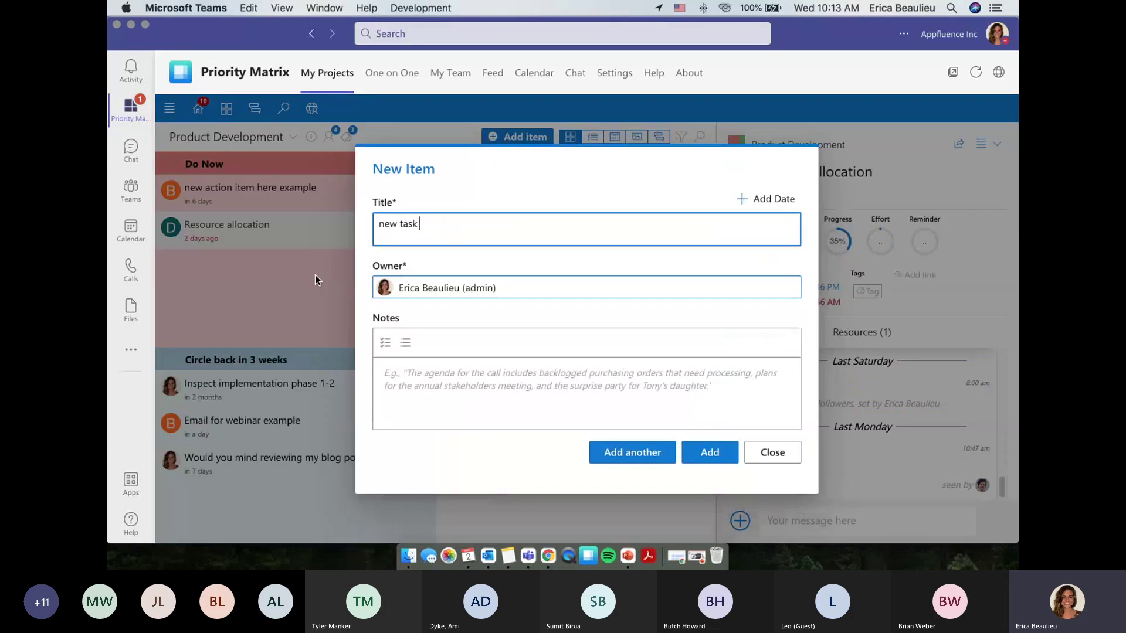
type("3/2")
left_click(701, 459)
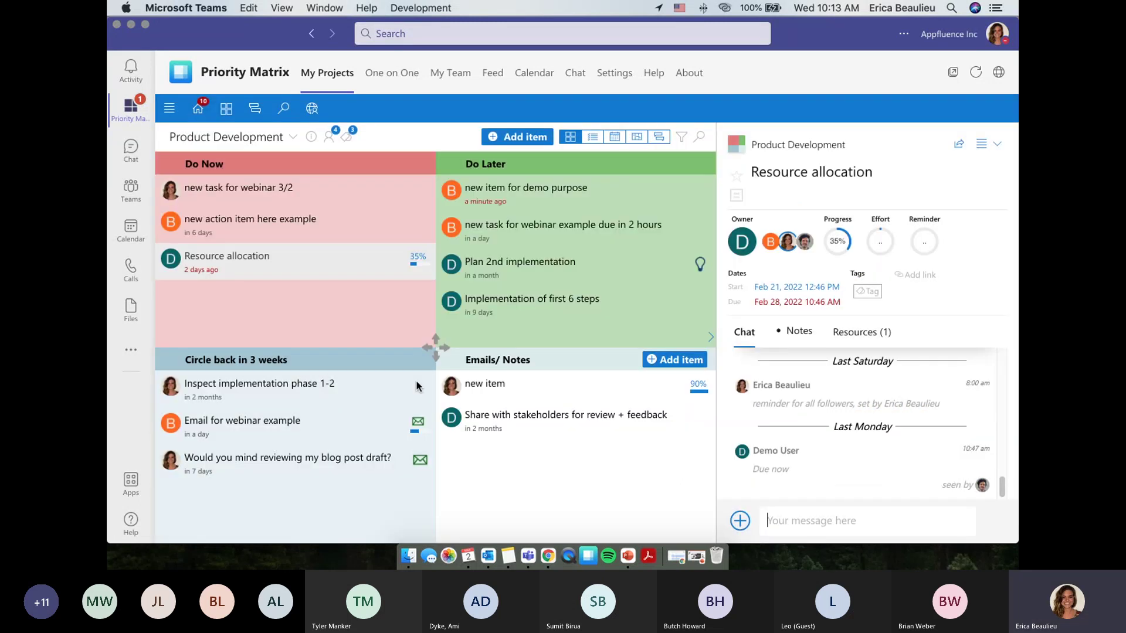
Open the details of "new task for webinar 3/2" and set its progress to 50%.
left_click(265, 189)
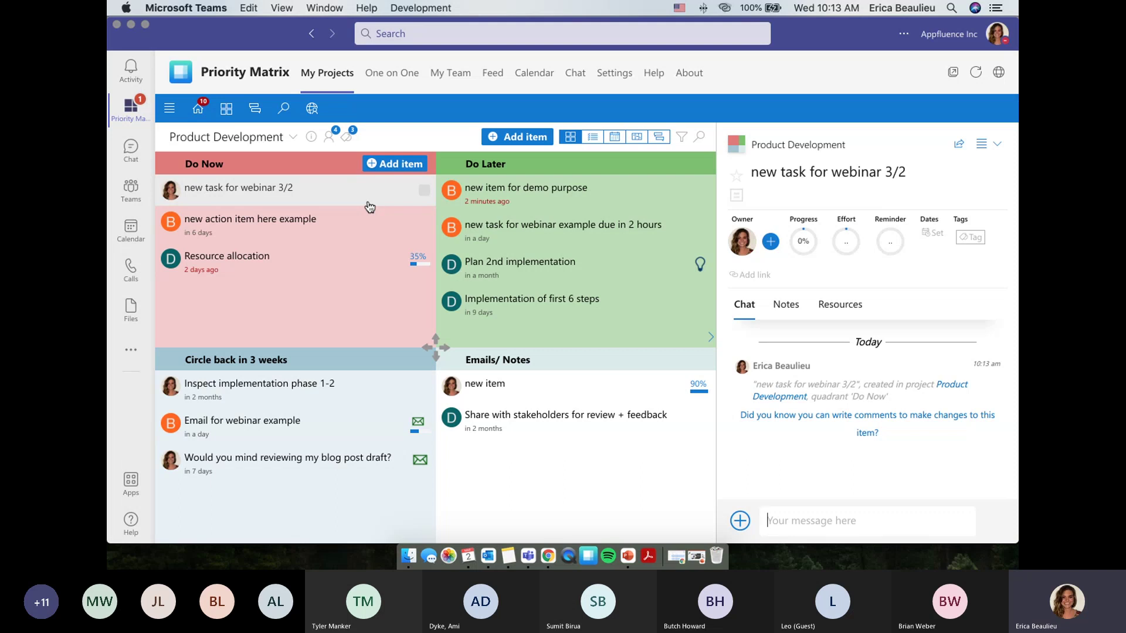
left_click(803, 242)
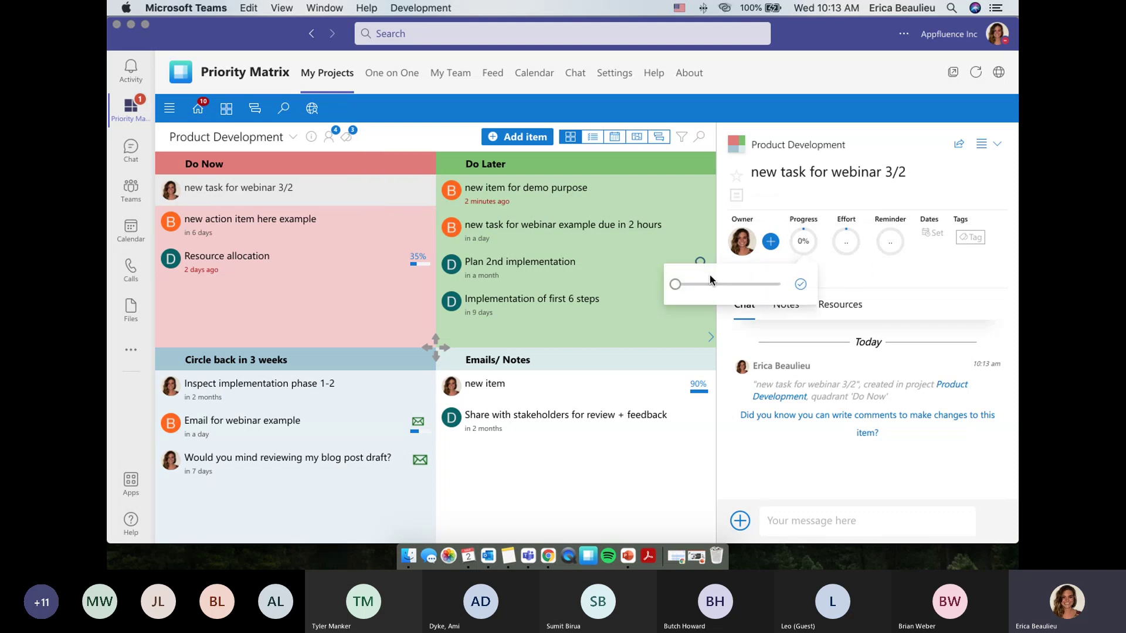
left_click_drag(674, 284, 728, 285)
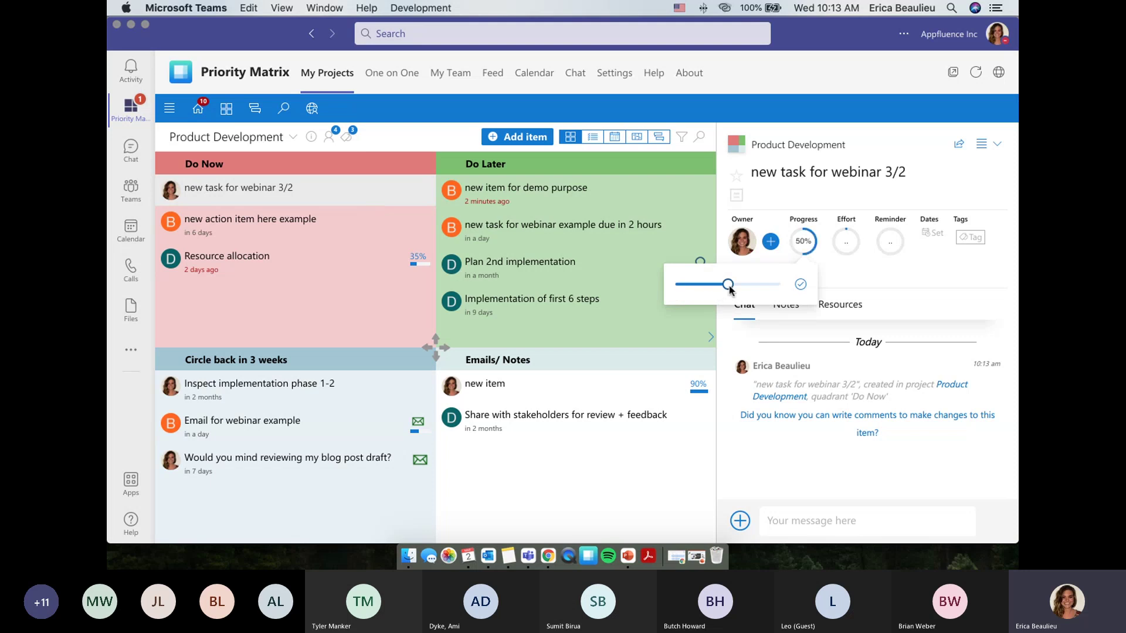
left_click(889, 287)
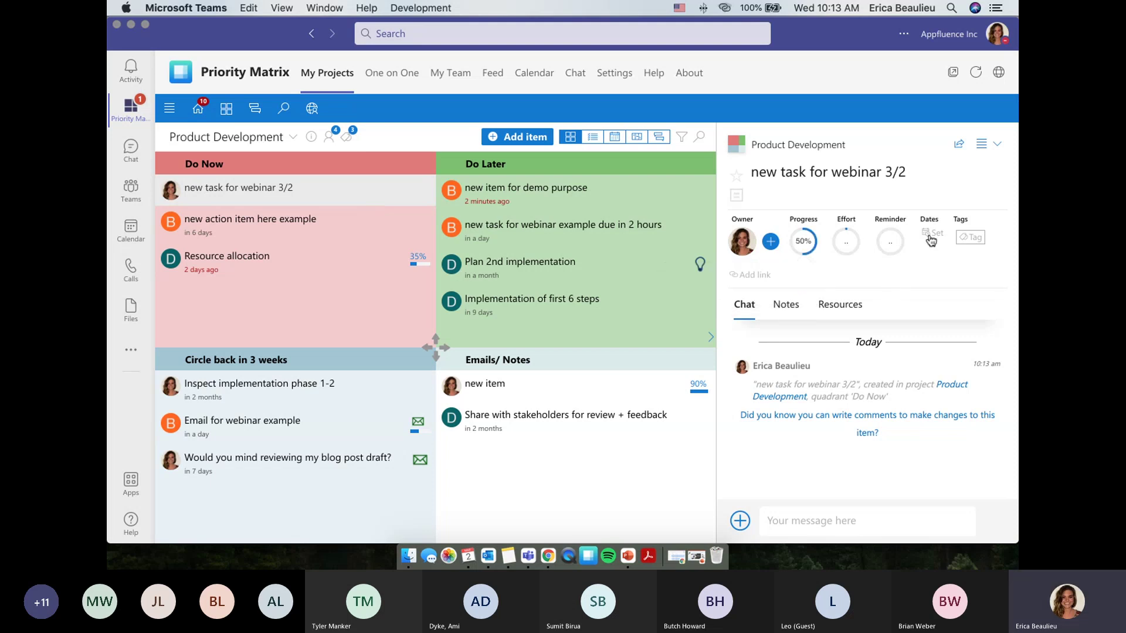
Set the task's due date to March 16, 2022 and give it the dark red square number 1 icon.
left_click(931, 237)
left_click(846, 235)
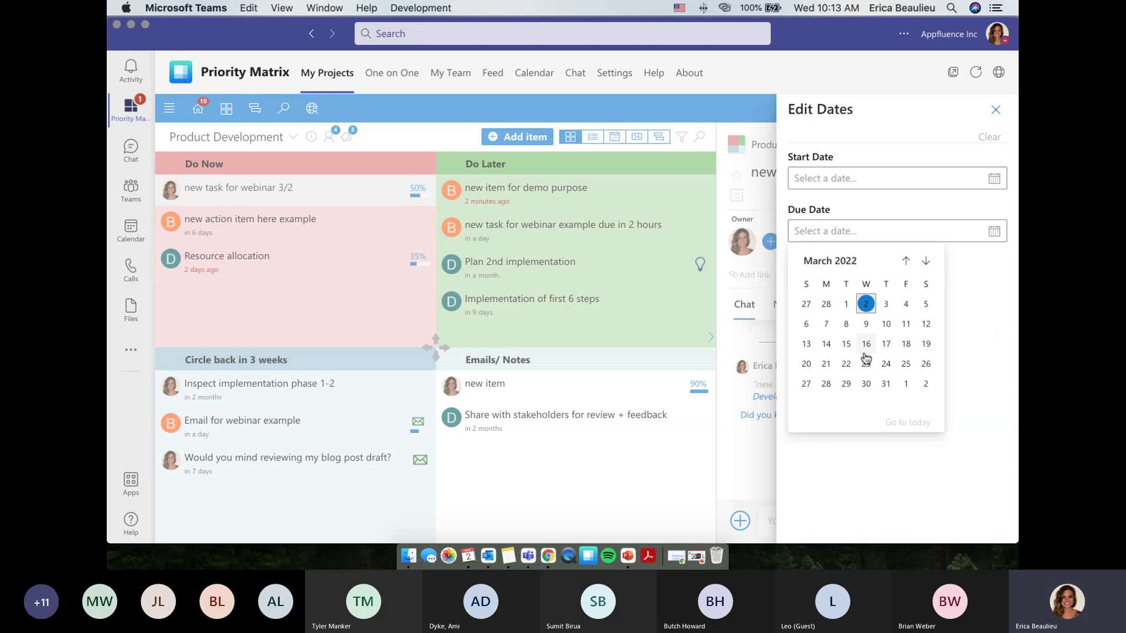
left_click(866, 344)
left_click(990, 119)
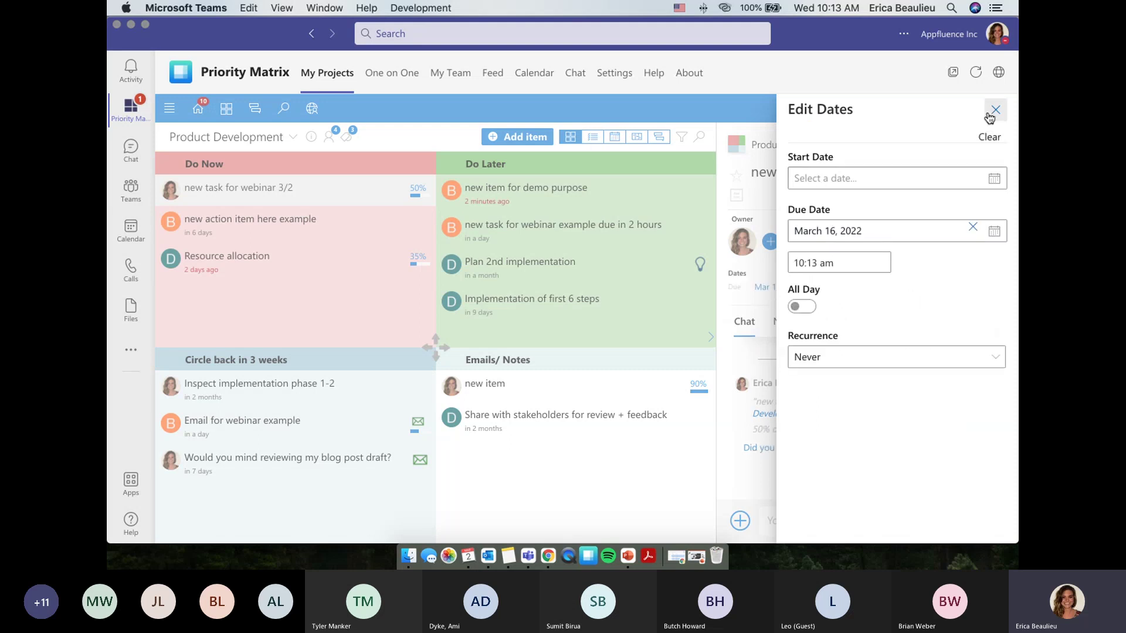
left_click(738, 194)
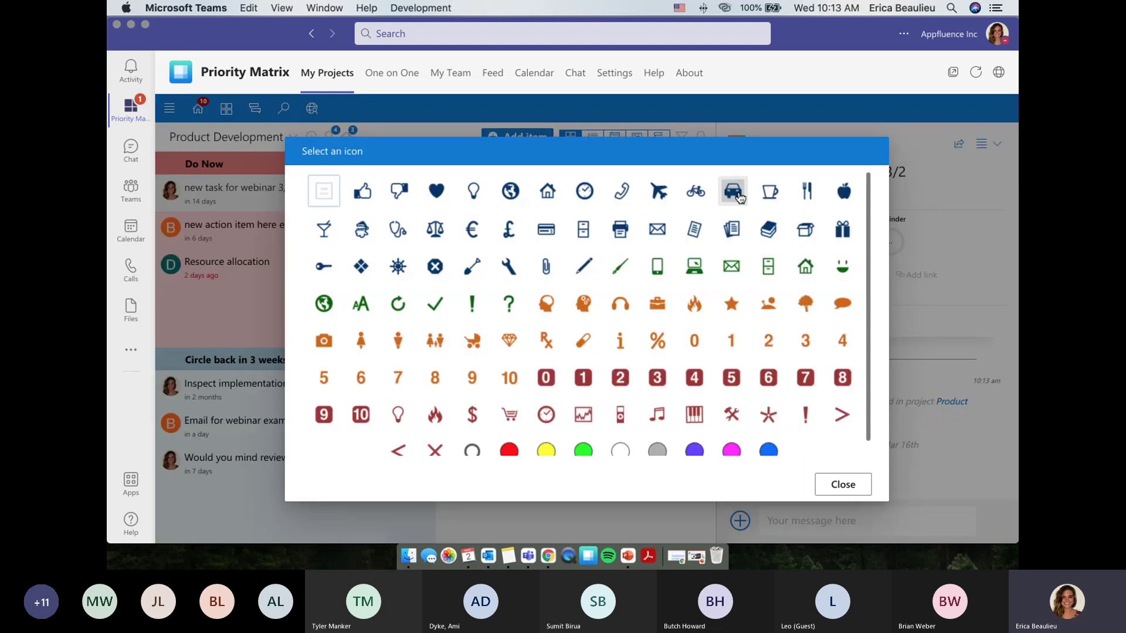
left_click(584, 378)
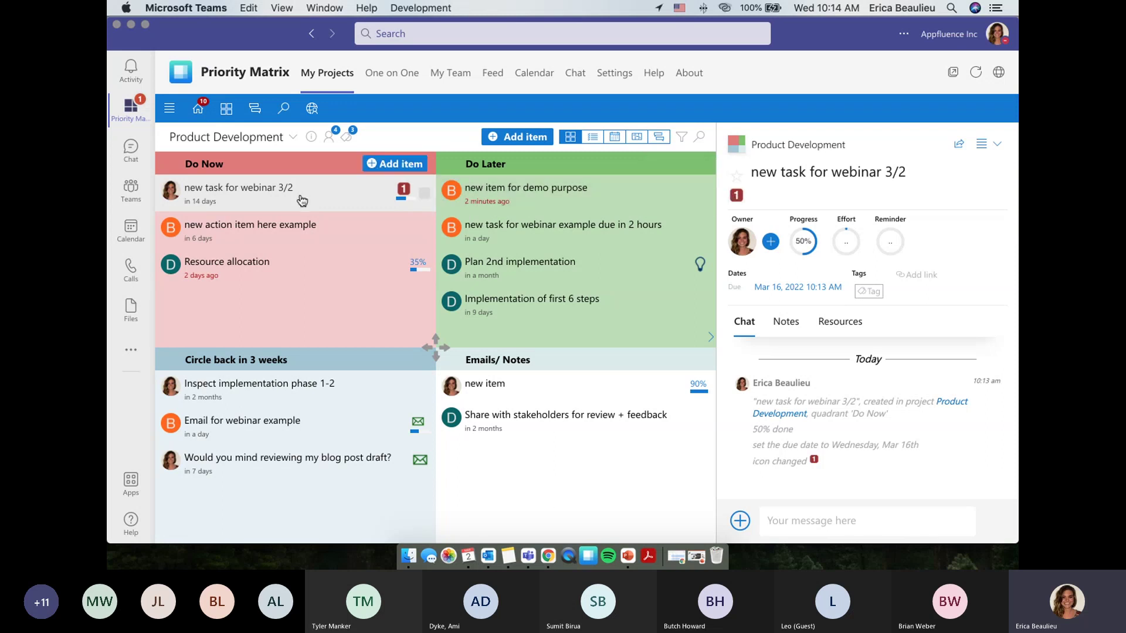
Add the first two suggested Product Development members as followers of the webinar task.
left_click(770, 242)
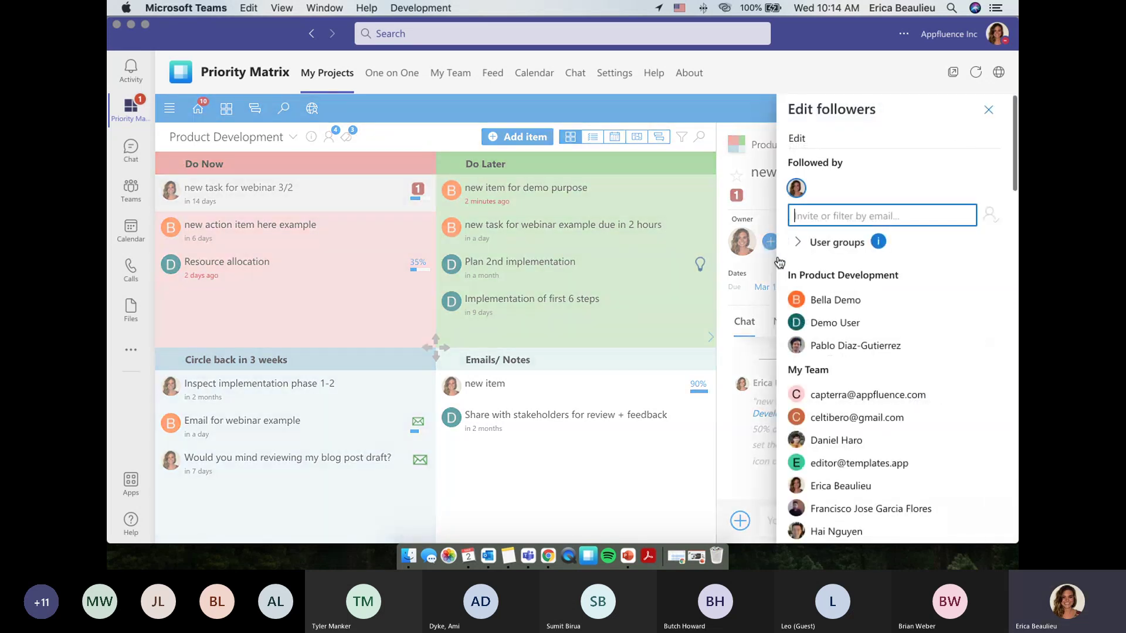
left_click(835, 302)
left_click(836, 310)
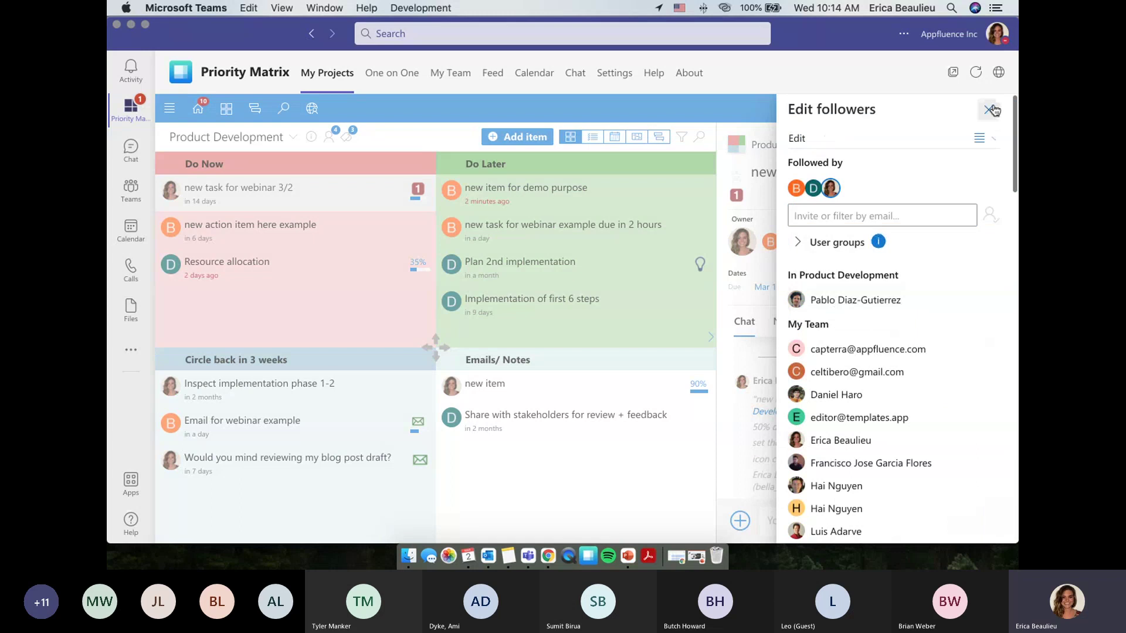
left_click(991, 109)
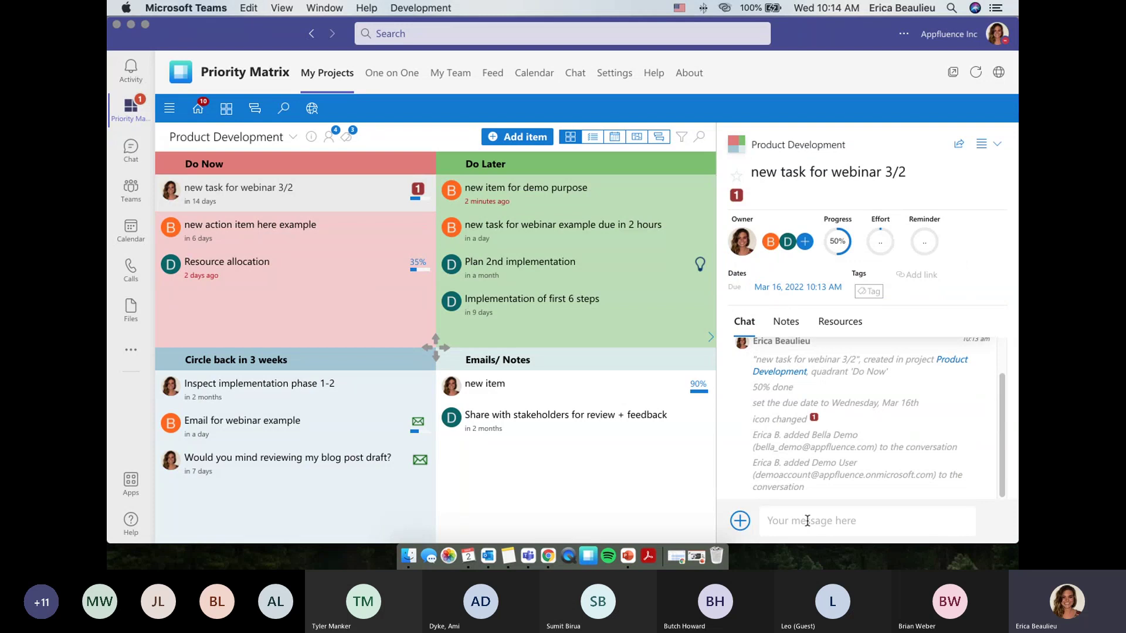
Post a chat message on "new task for webinar 3/2" asking the first added follower "can you help me with this?".
left_click(794, 146)
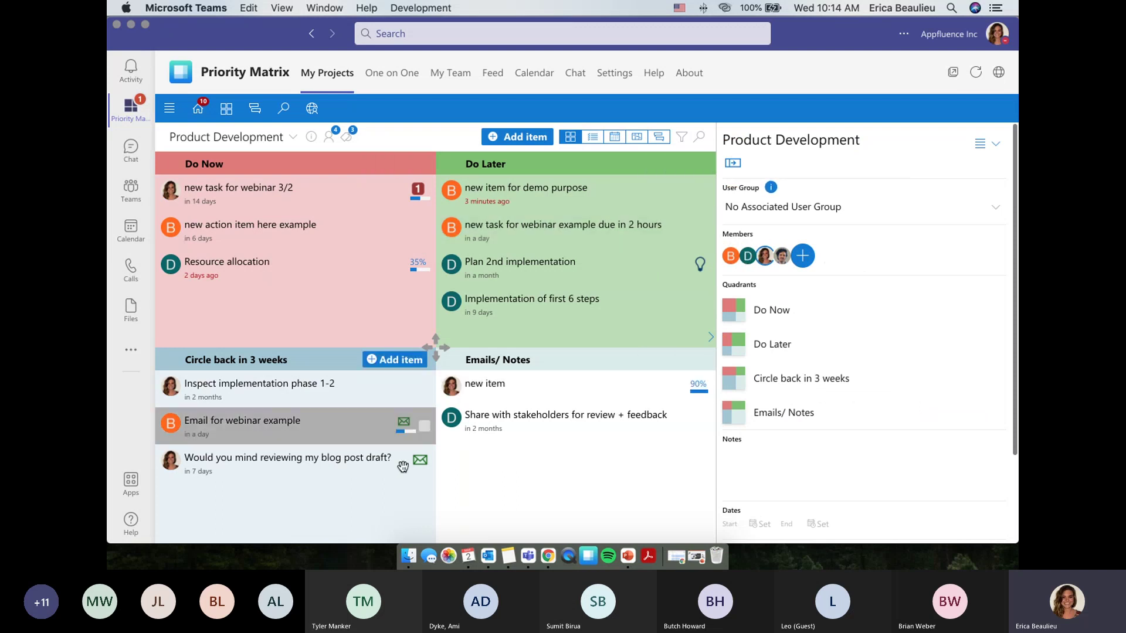
left_click(343, 196)
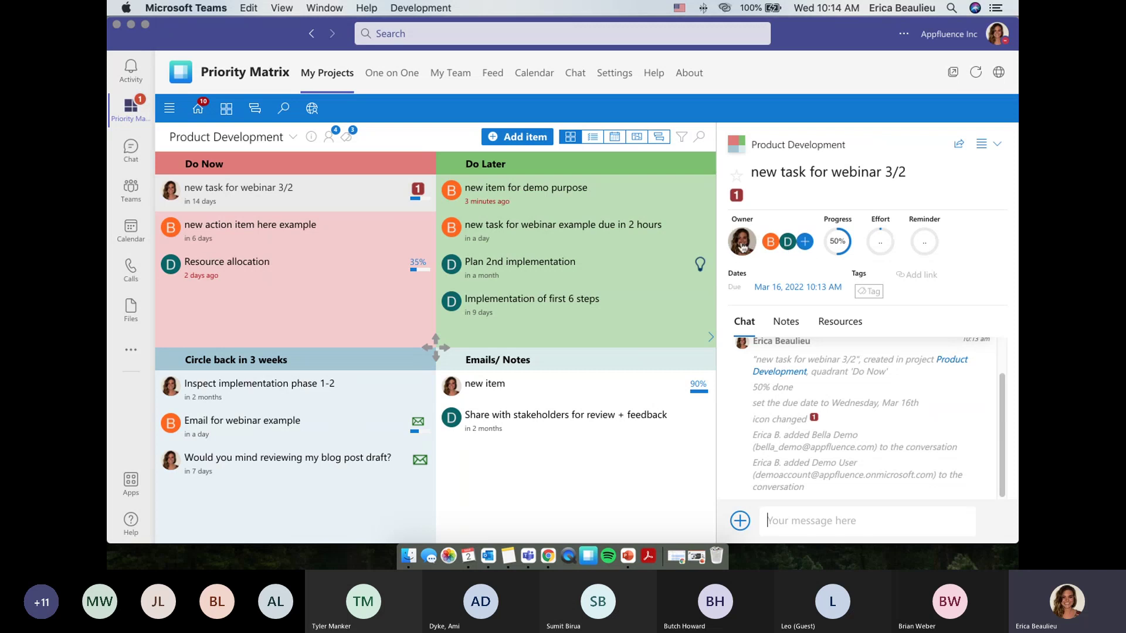
left_click(830, 521)
type("hey bella can")
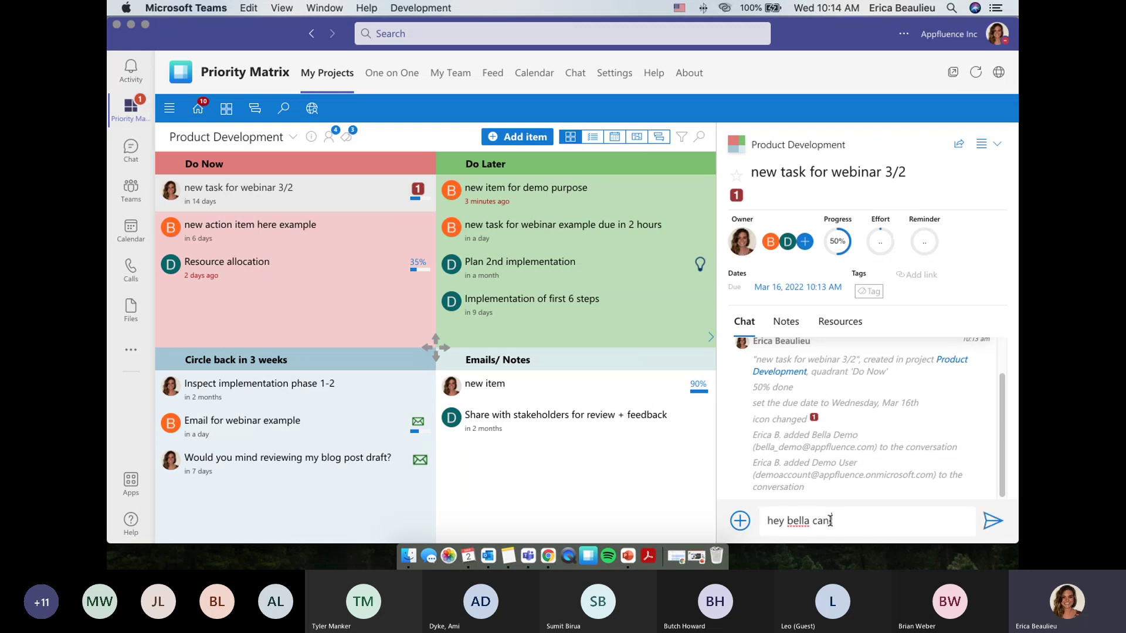
type(" you help me with this?")
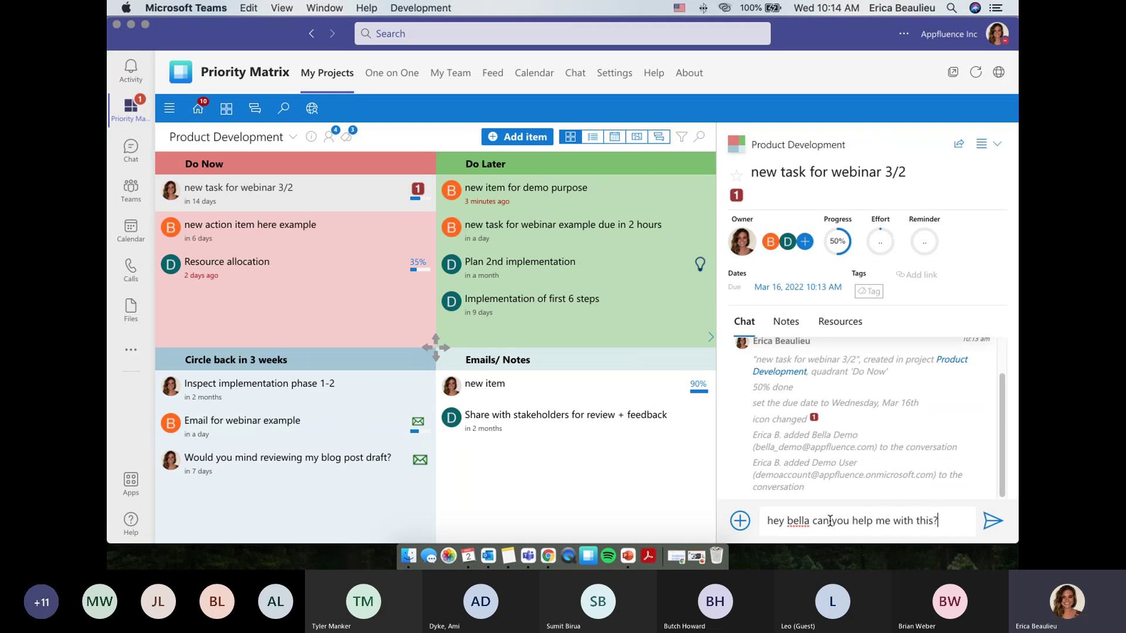
key("Return")
Post a chat command on the task that reminds the same follower by first name in 2 hours.
type("remnd be")
key("BackSpace")
key("BackSpace")
key("BackSpace")
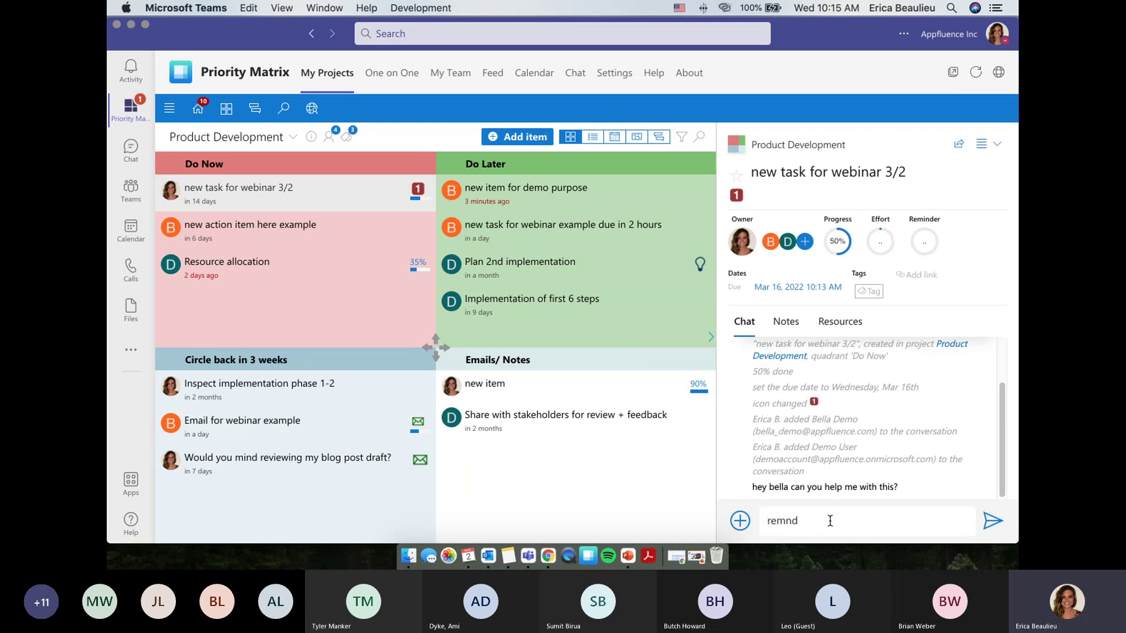
key("BackSpace")
key("BackSpace")
type("ind bella in 2 hours")
key("Return")
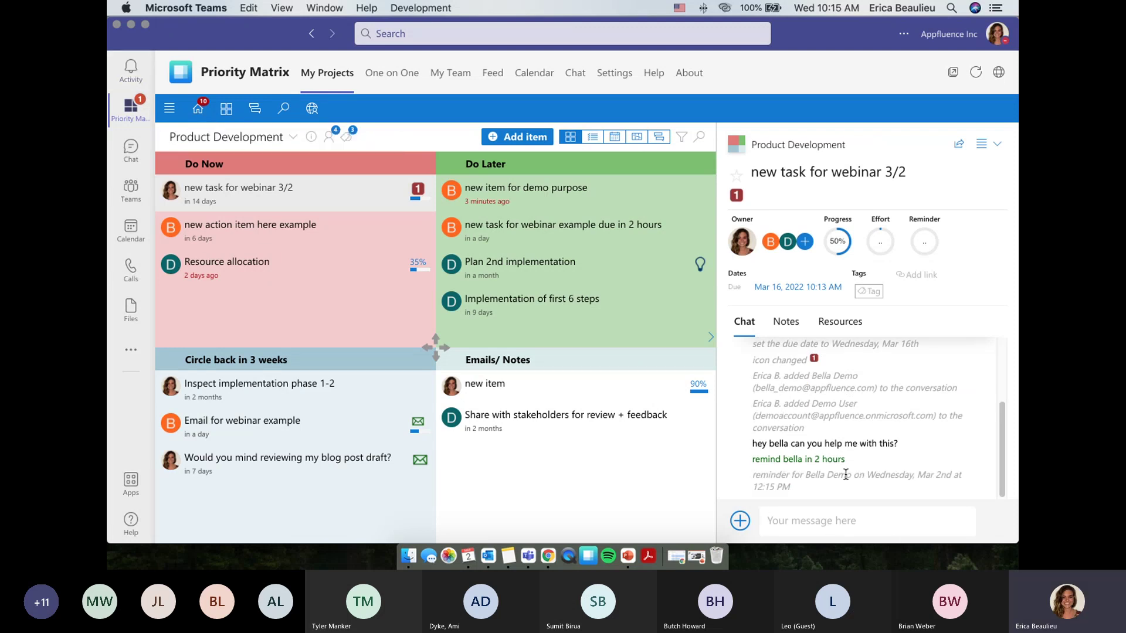
left_click_drag(731, 459, 842, 463)
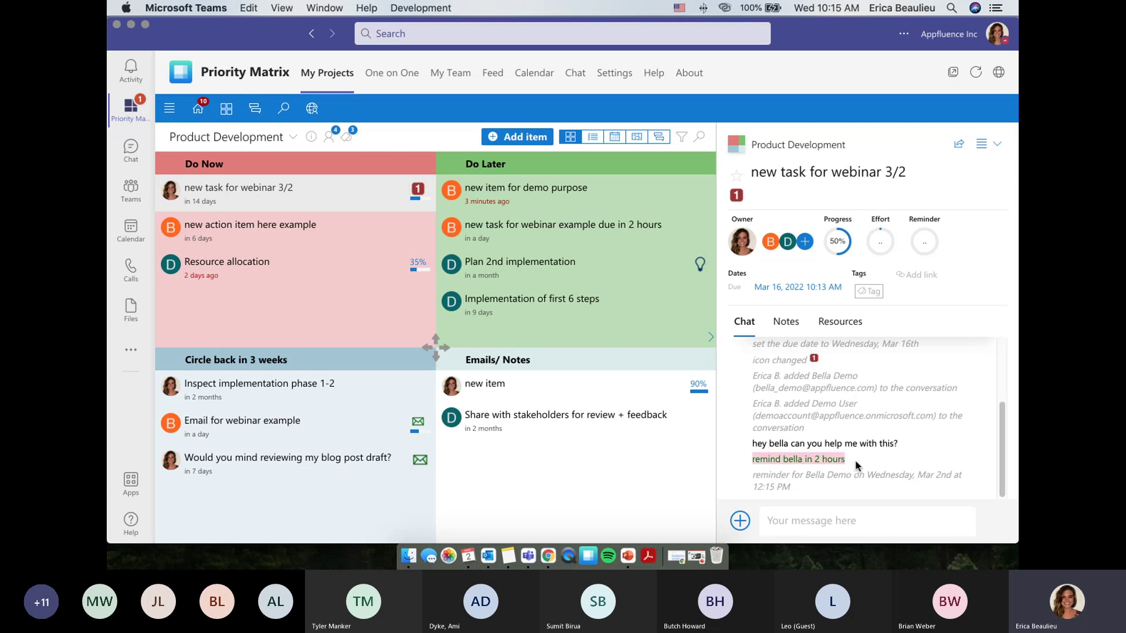
left_click(856, 466)
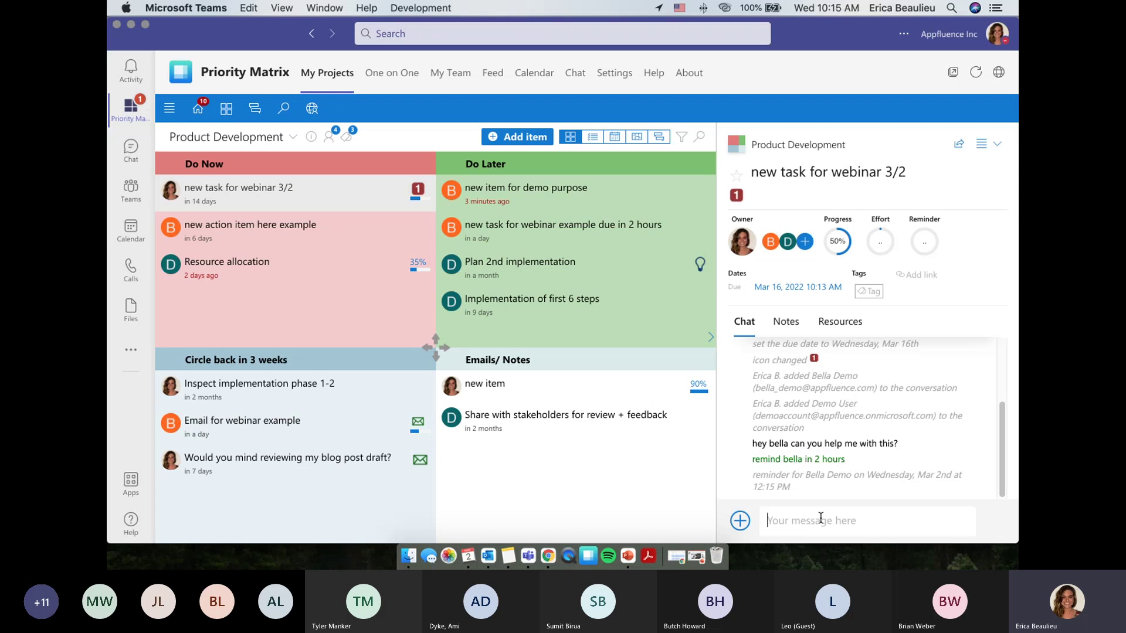
Set a personal reminder through the task's chat with the command "remind me in 3 hours".
type("remind myself")
key("BackSpace")
key("BackSpace")
key("BackSpace")
key("BackSpace")
key("BackSpace")
type("e in 3 hours")
key("Return")
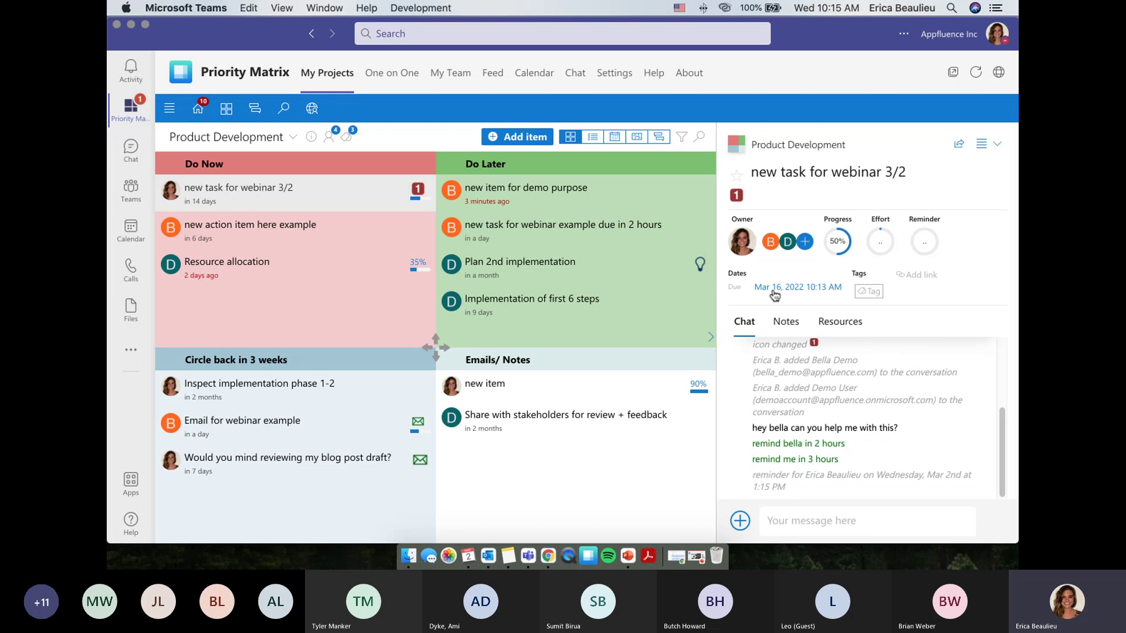
Create a checklist in the task's notes with the entries "task 1" and "task 2".
left_click(786, 321)
left_click(741, 352)
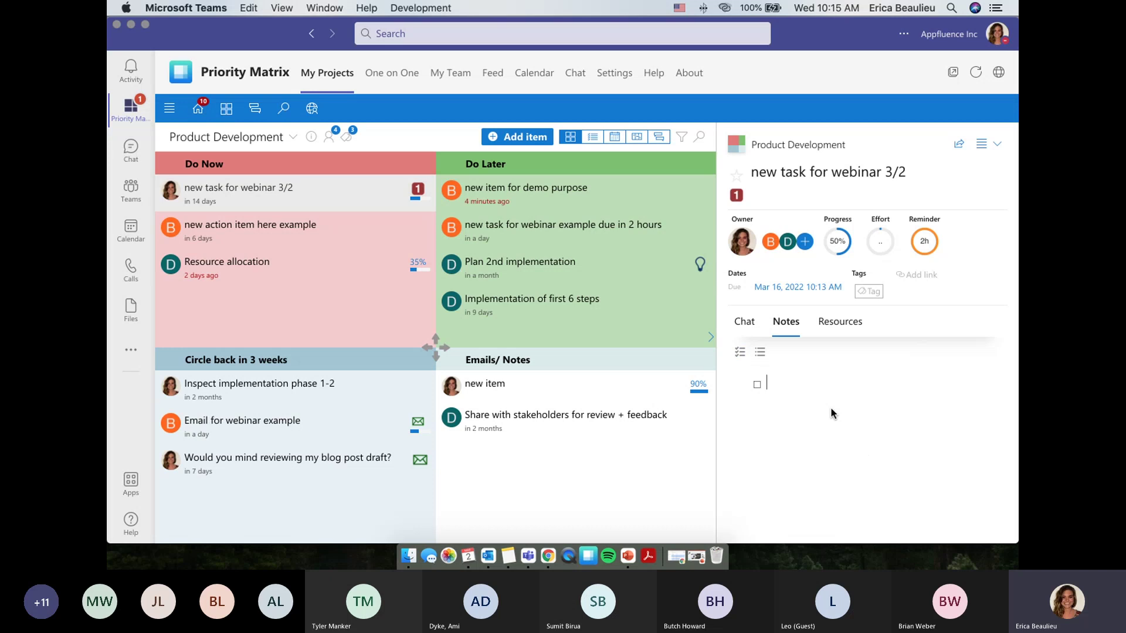
type("tsak 1")
key("Return")
type("task 2")
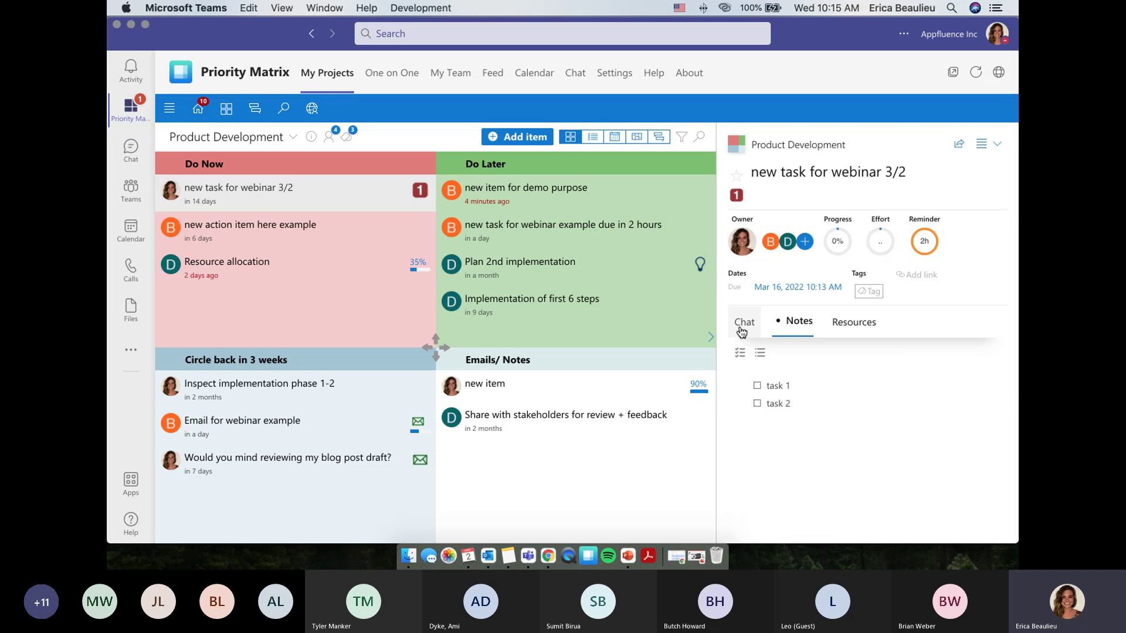
Review the task's options for attaching resources and its chat history, and return to the Product Development project details.
left_click(854, 322)
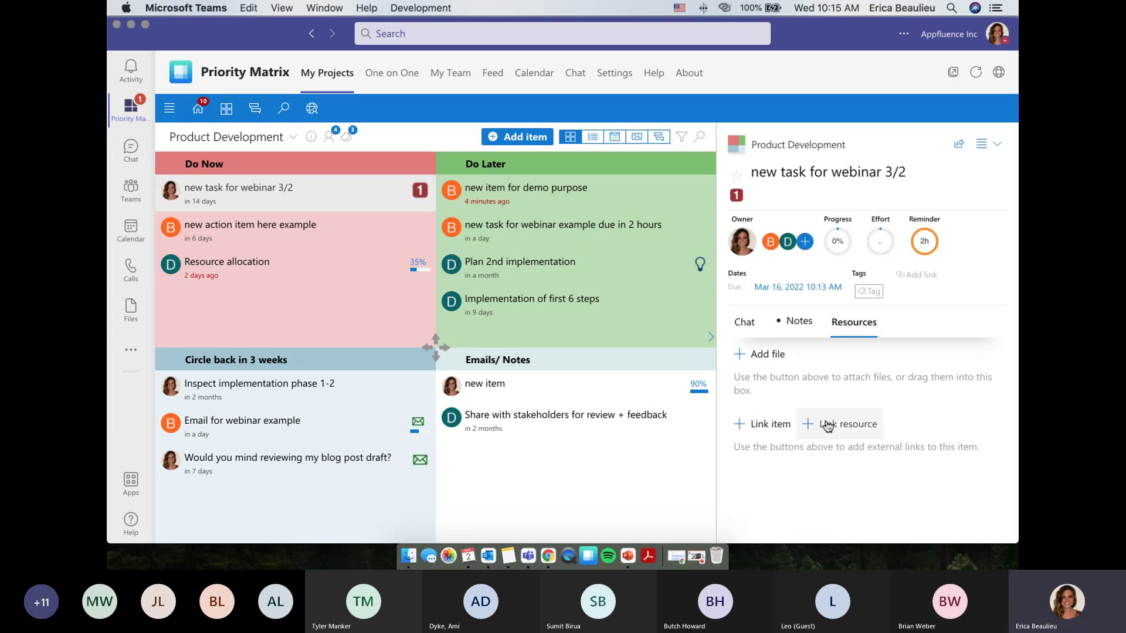
left_click(753, 330)
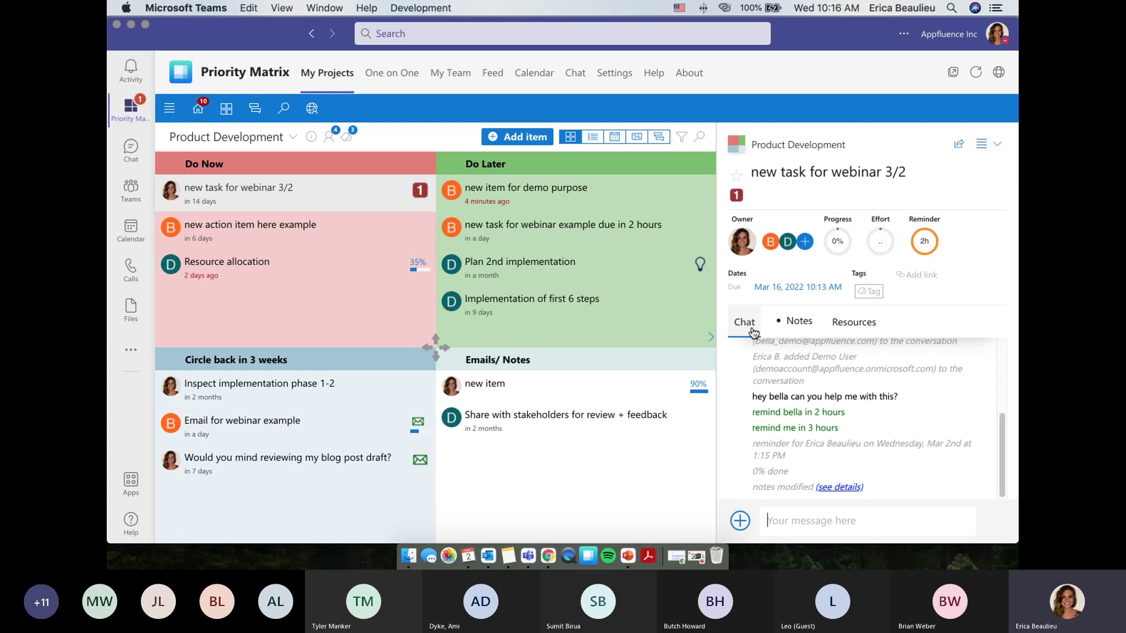
mouse_move(814, 151)
left_click(814, 148)
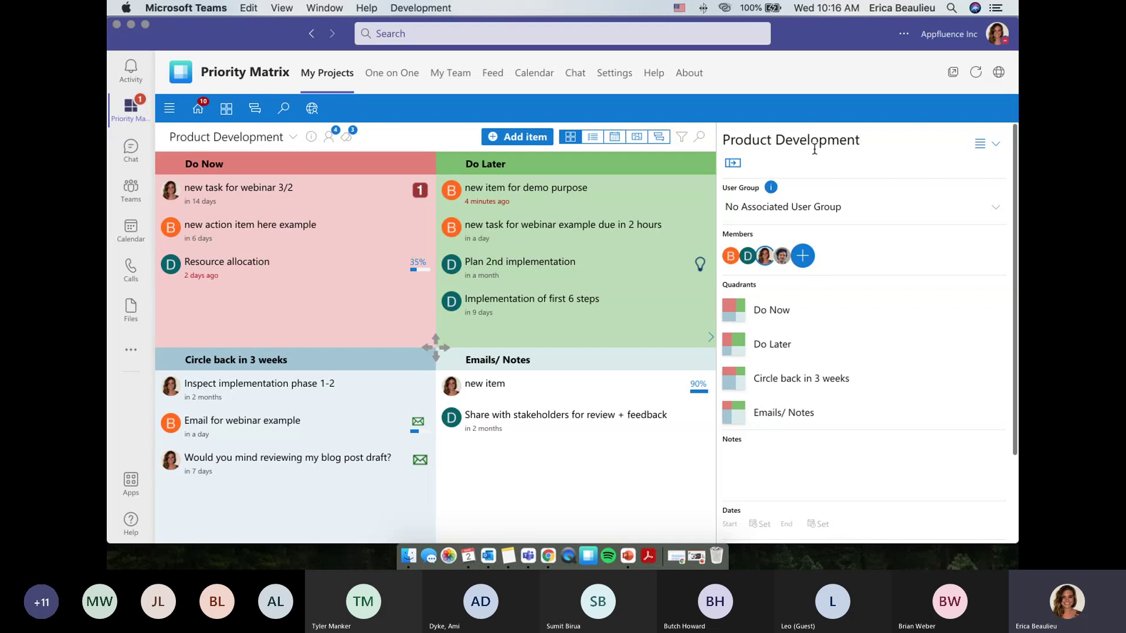
View the Product Development project as a list ordered by due date, hiding and restoring the details pane to check the columns.
left_click(592, 139)
left_click(672, 162)
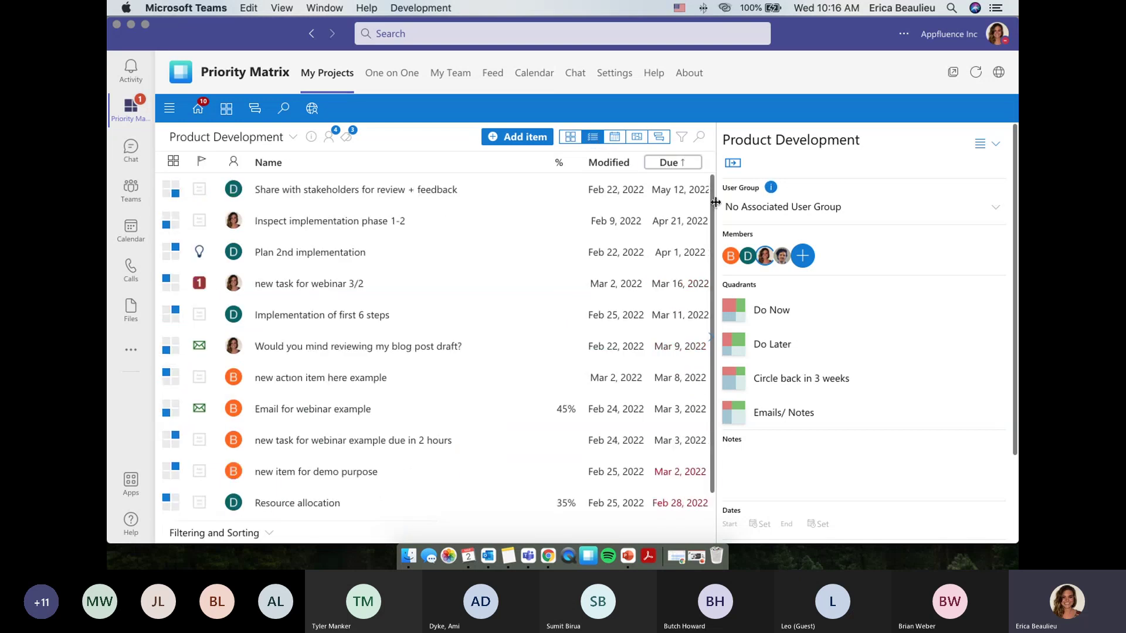
scroll(713, 208, "down", 1)
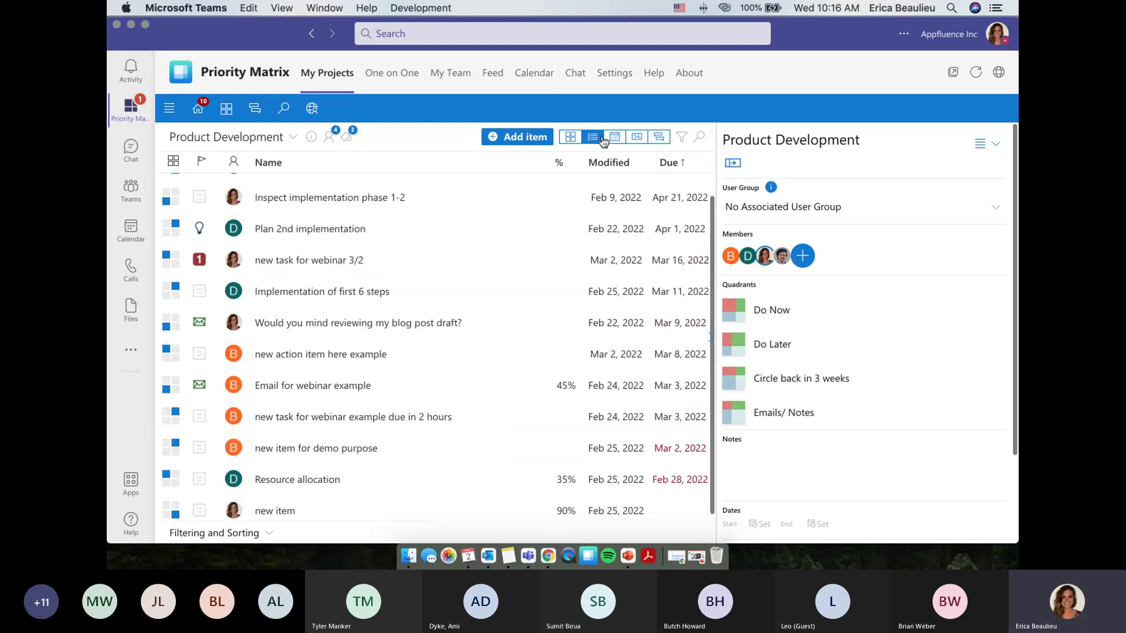
left_click(710, 336)
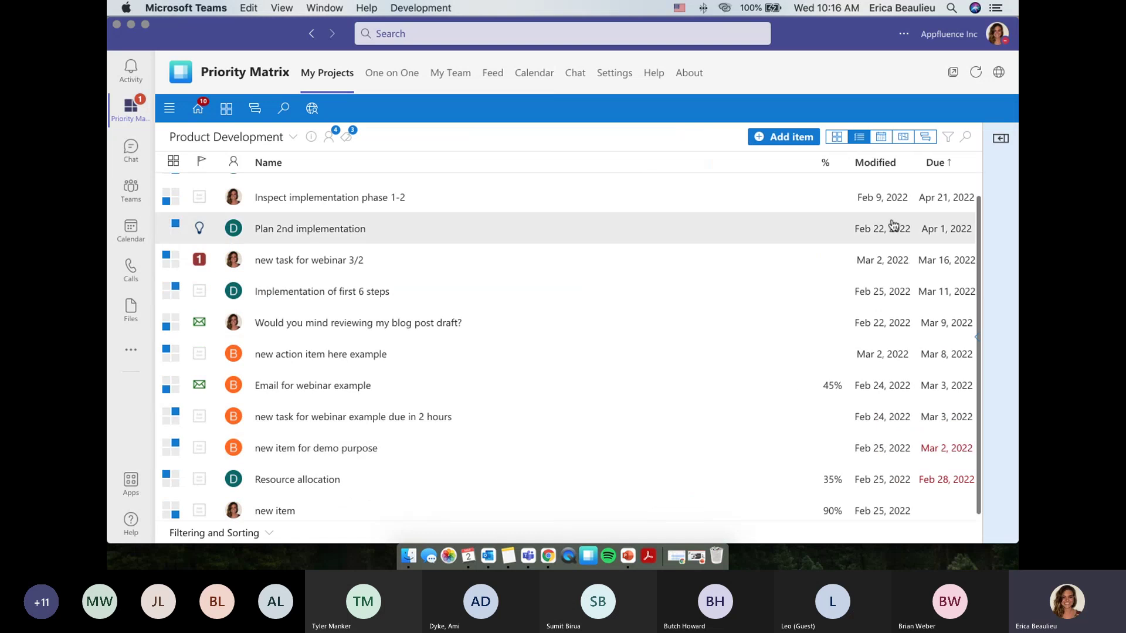
left_click(1000, 139)
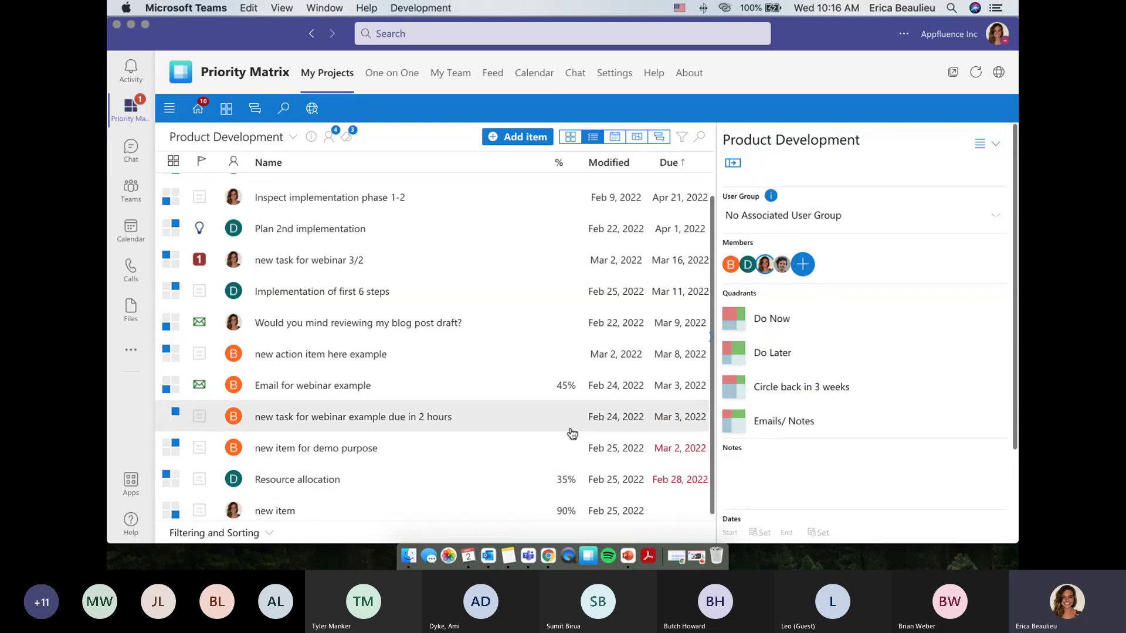
View the project's tasks in the calendar, and open the Timeline/Gantt view with the scale set to Week.
left_click(615, 136)
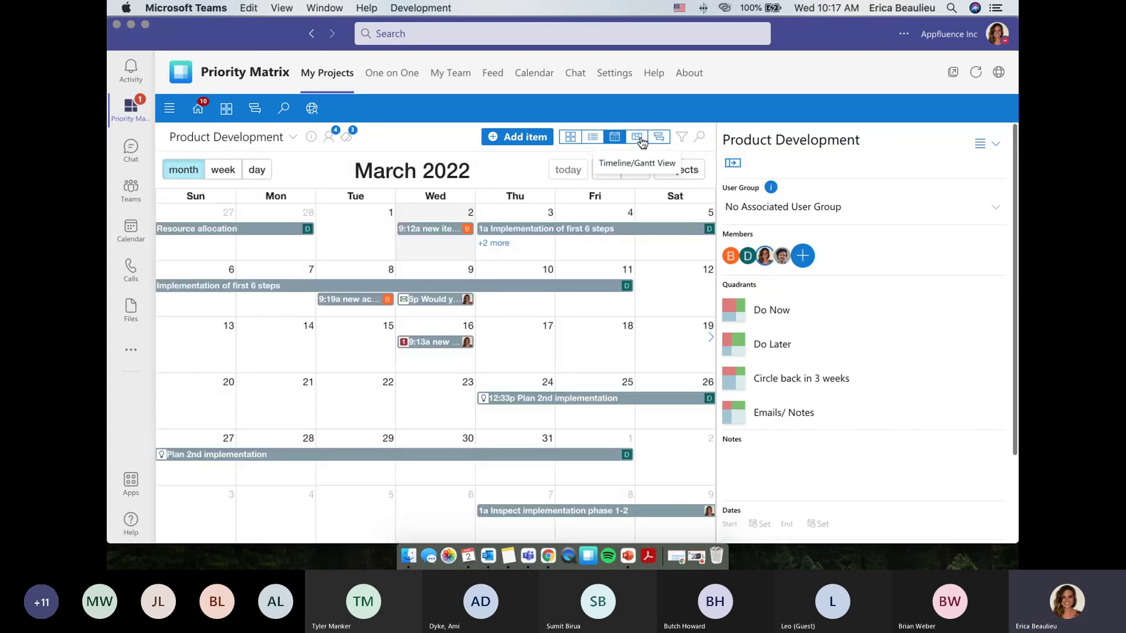
left_click(639, 138)
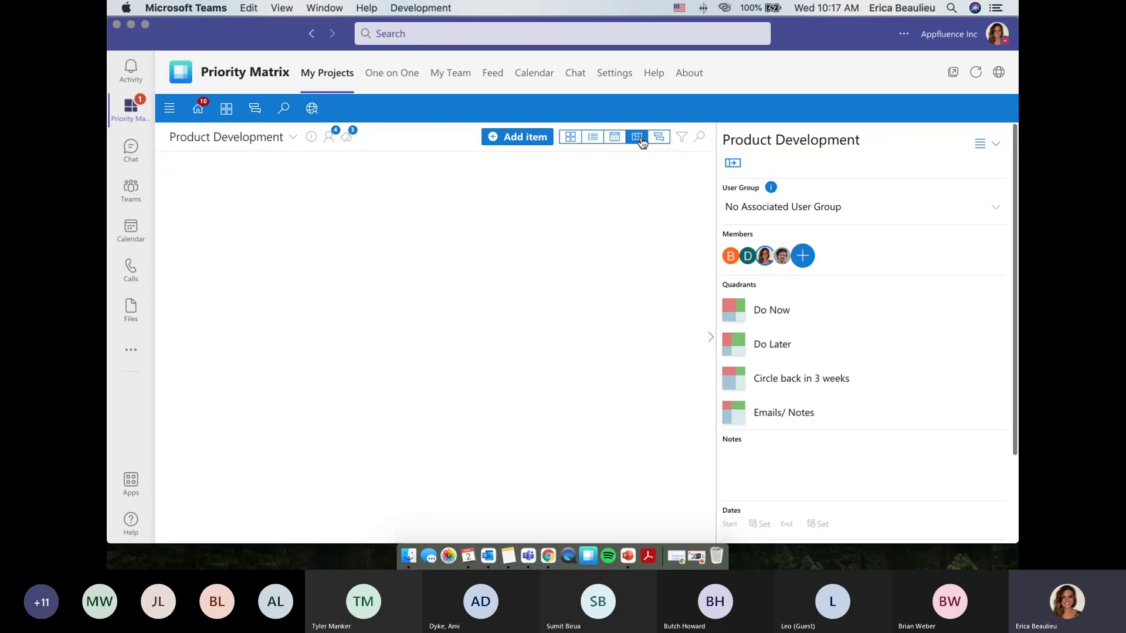
left_click(187, 168)
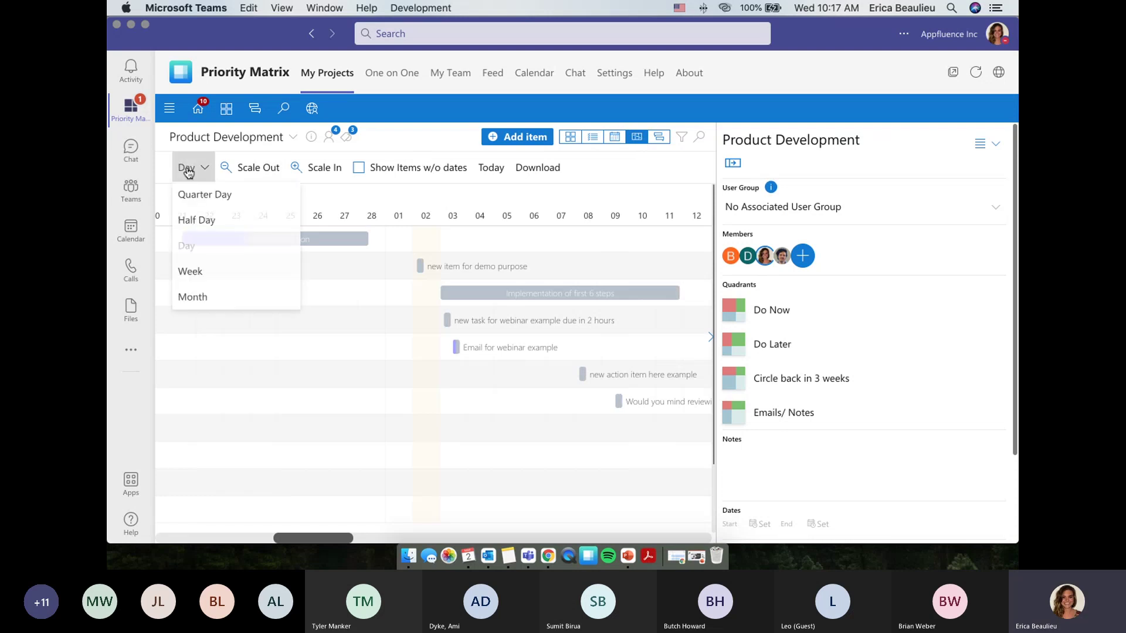
left_click(194, 272)
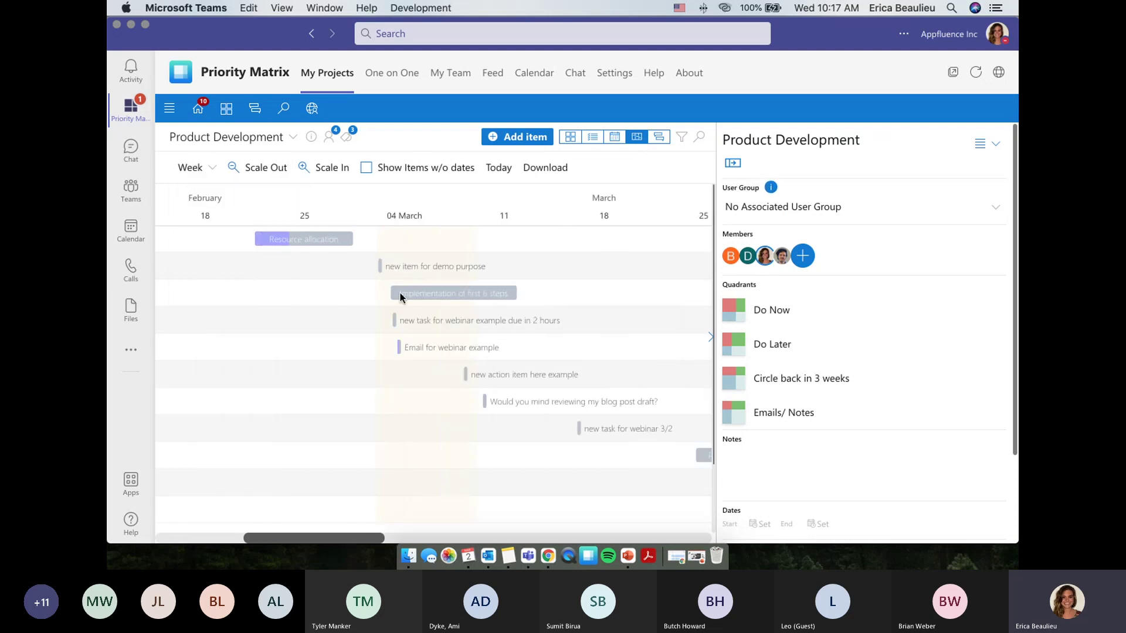
Examine the March to May timeline and the dependency between "Inspect implementation phase 1-2" and "Share with stakeholders for review + feedback".
left_click_drag(373, 538, 542, 537)
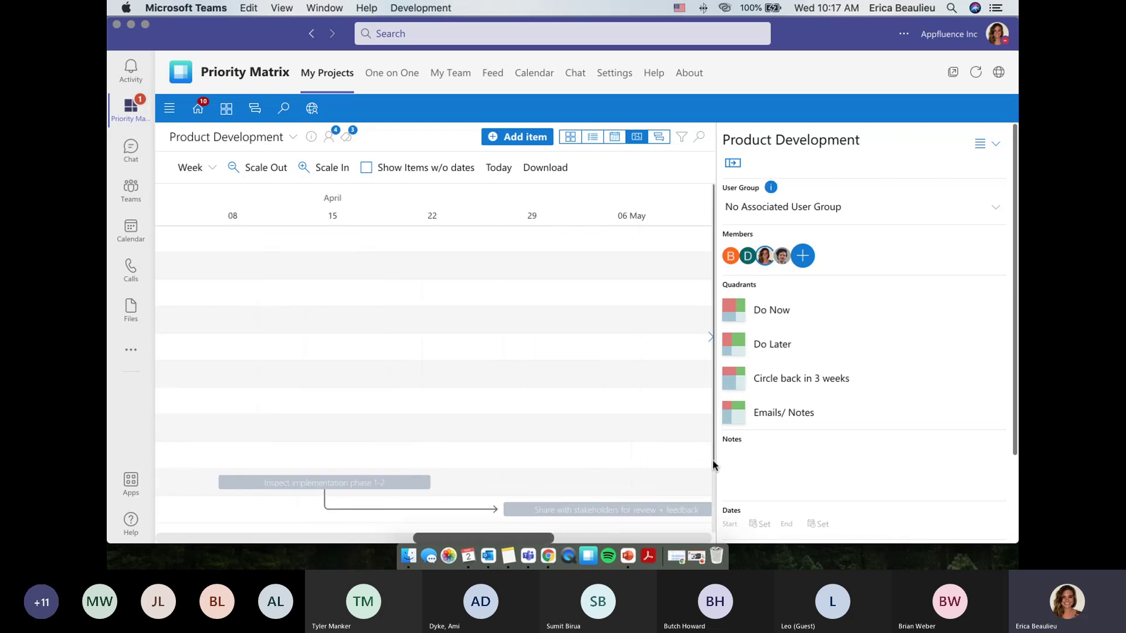
left_click_drag(714, 466, 710, 502)
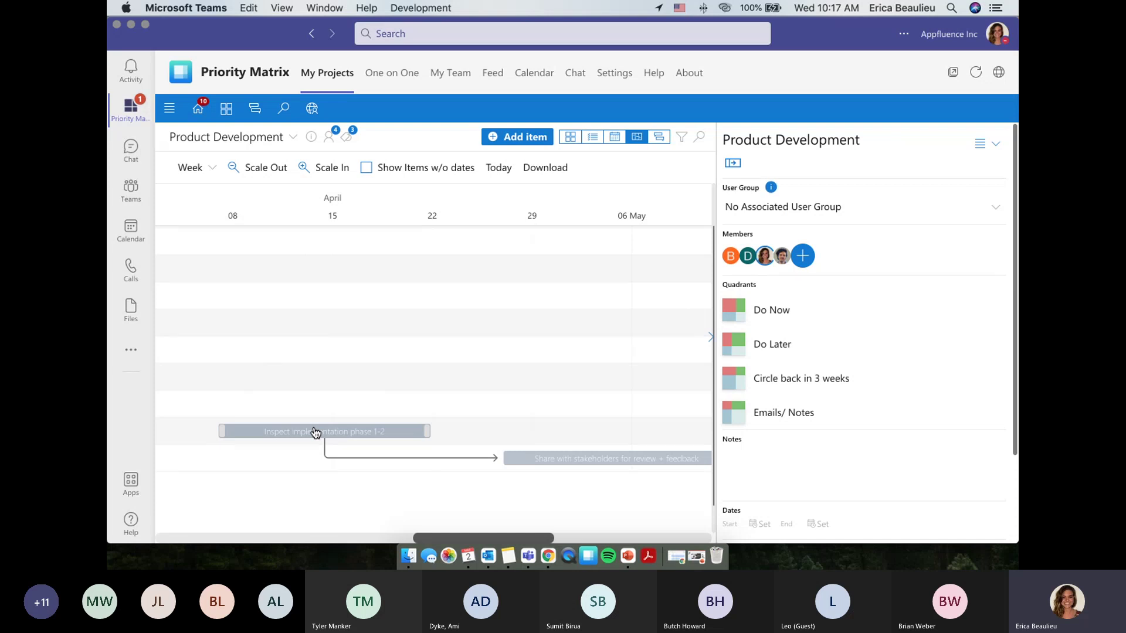
left_click_drag(315, 433, 429, 446)
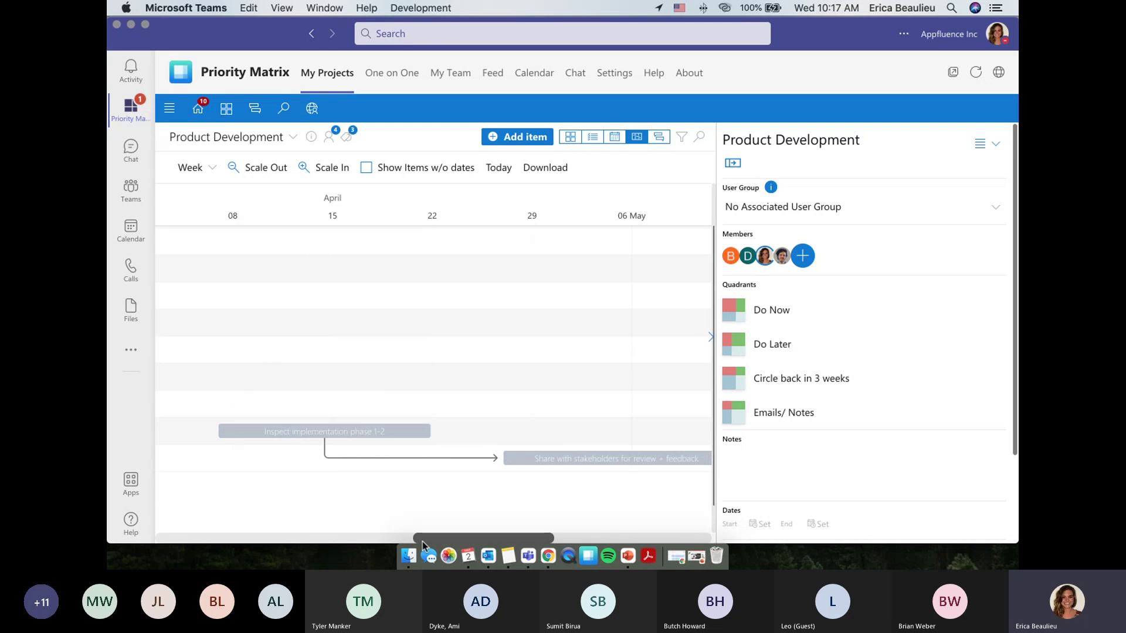
left_click_drag(423, 541, 353, 542)
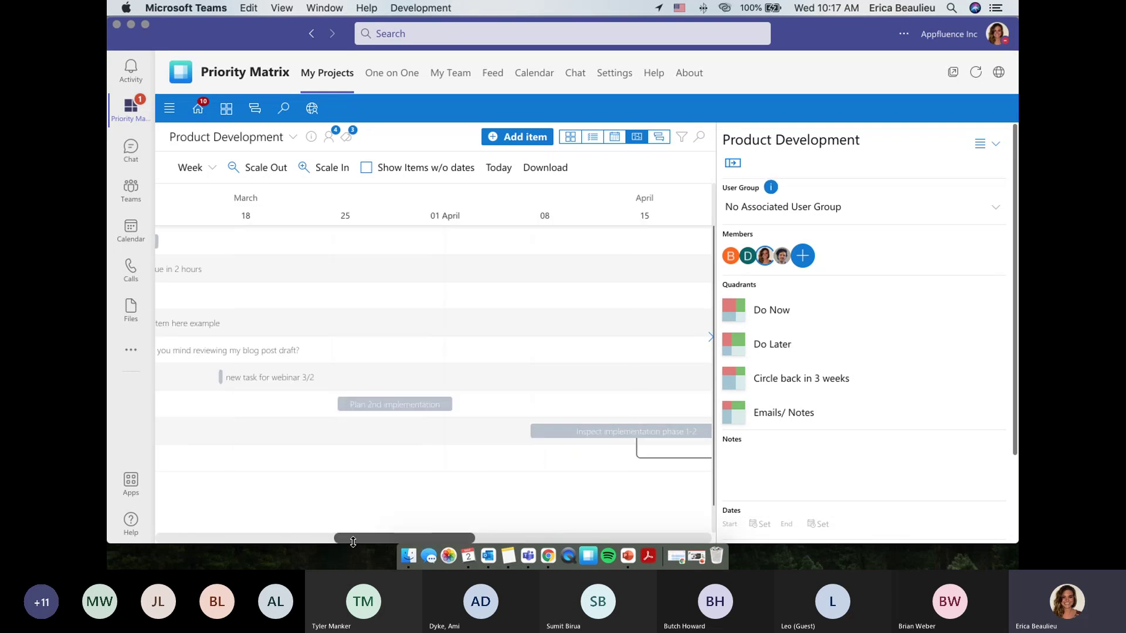
left_click_drag(354, 534, 480, 531)
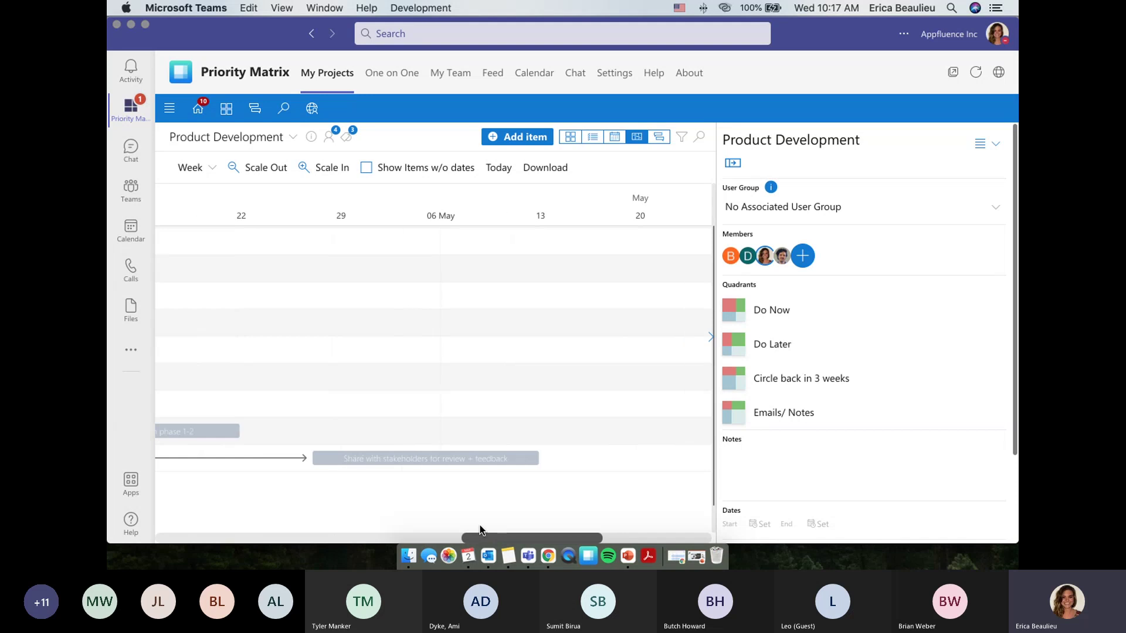
left_click_drag(533, 537, 520, 540)
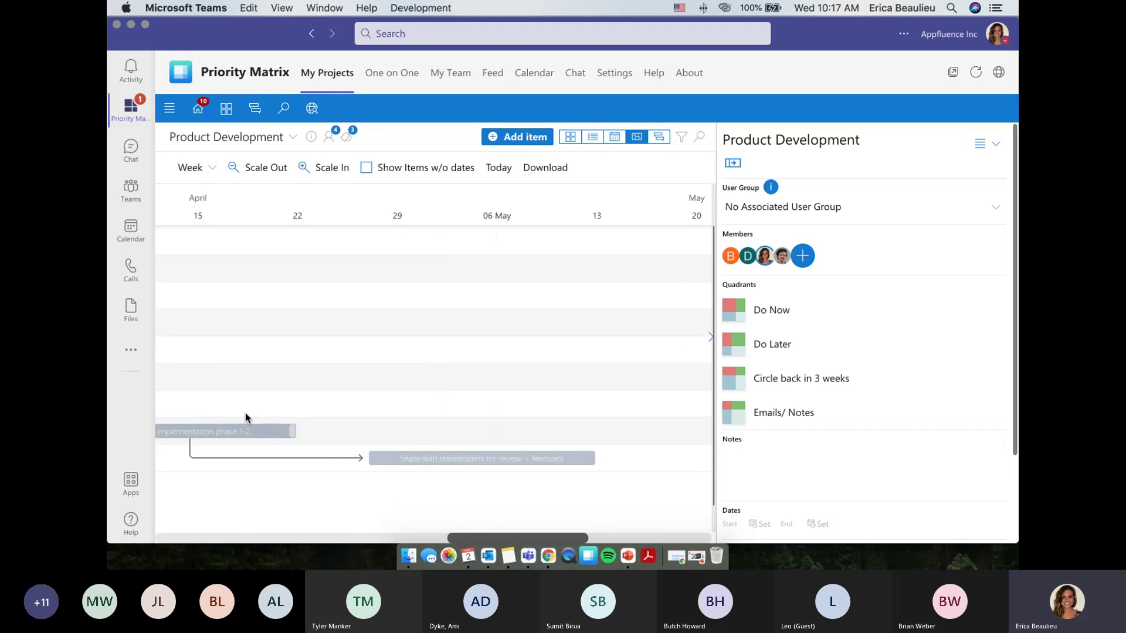
Return the project to its four-quadrant view and open the list of filtered projects.
left_click(571, 139)
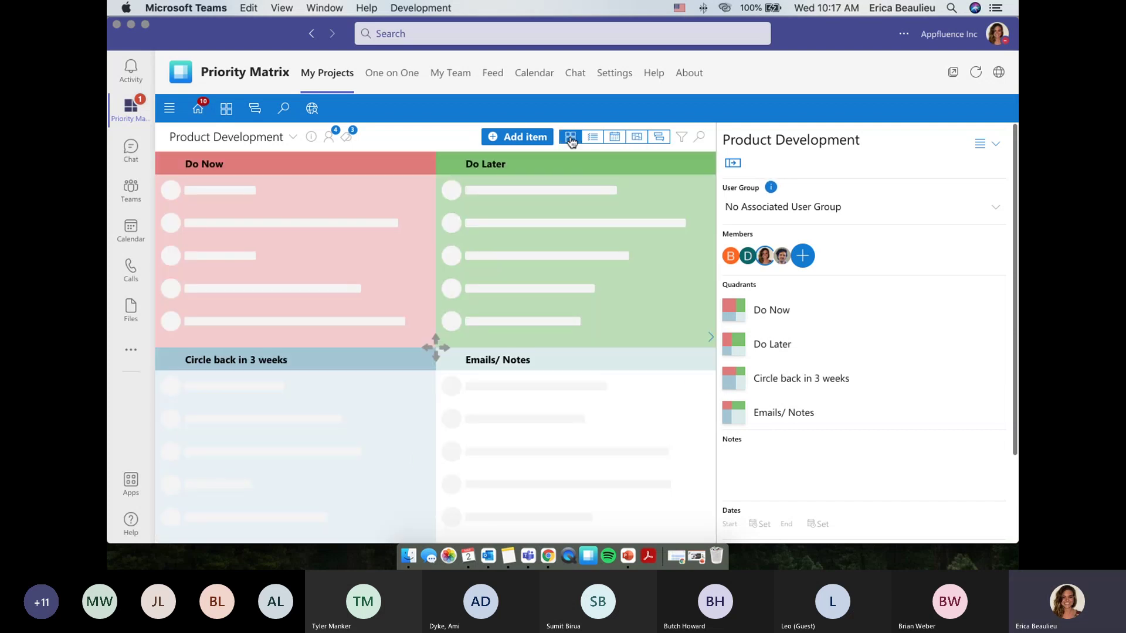
left_click(226, 112)
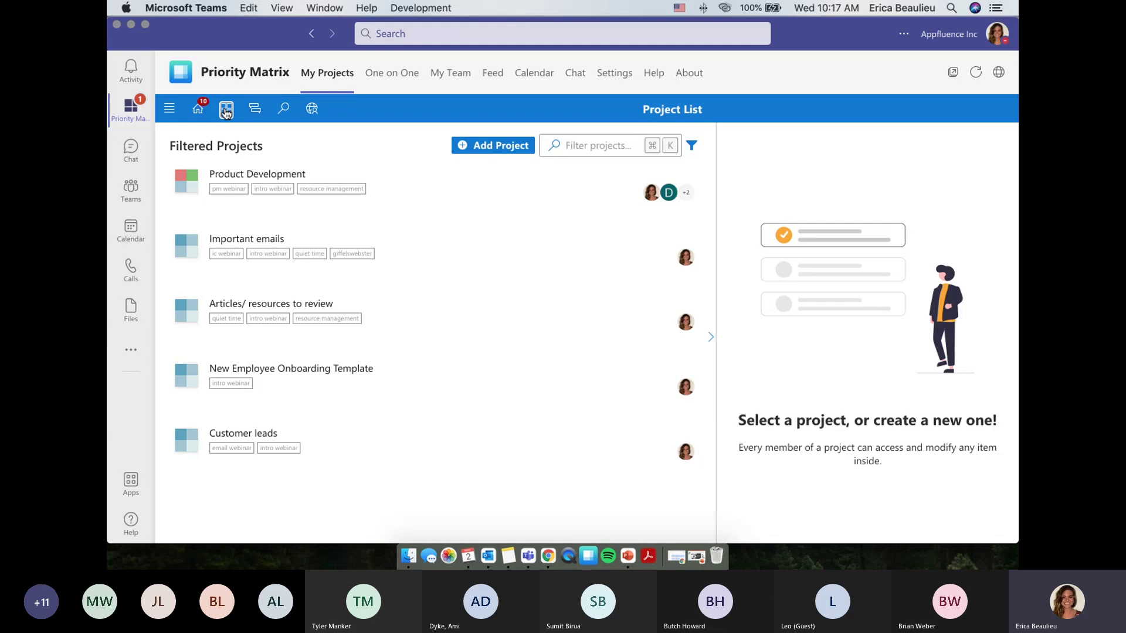
Switch to Outlook, bring its window onto the shared screen, and find the "Customer udpate request" email in the inbox.
left_click(492, 562)
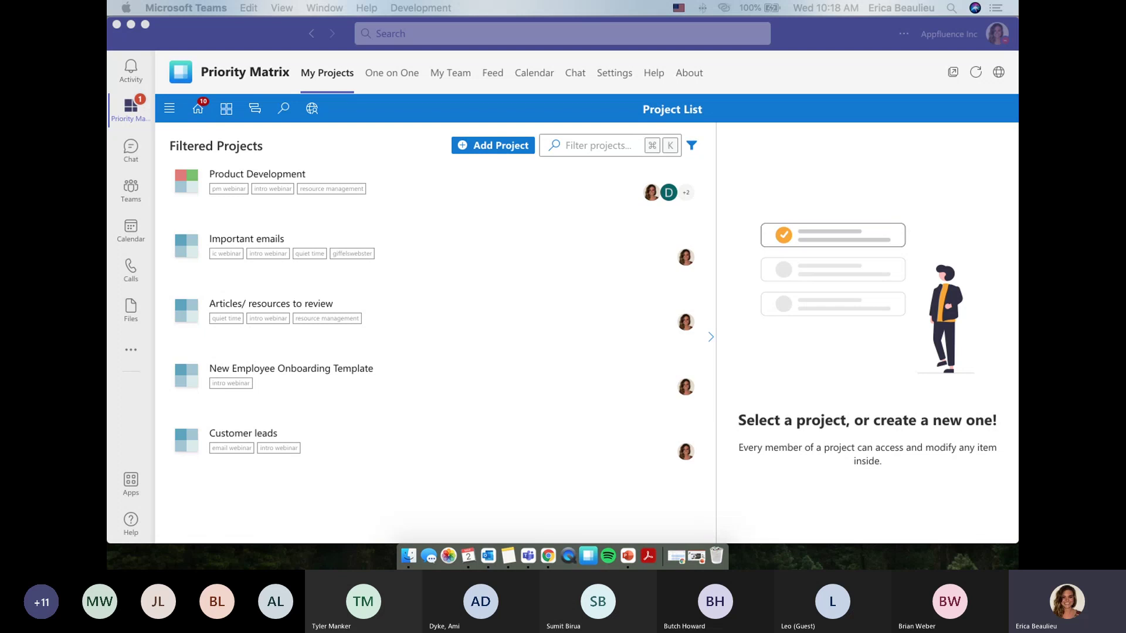
left_click_drag(903, 567, 638, 183)
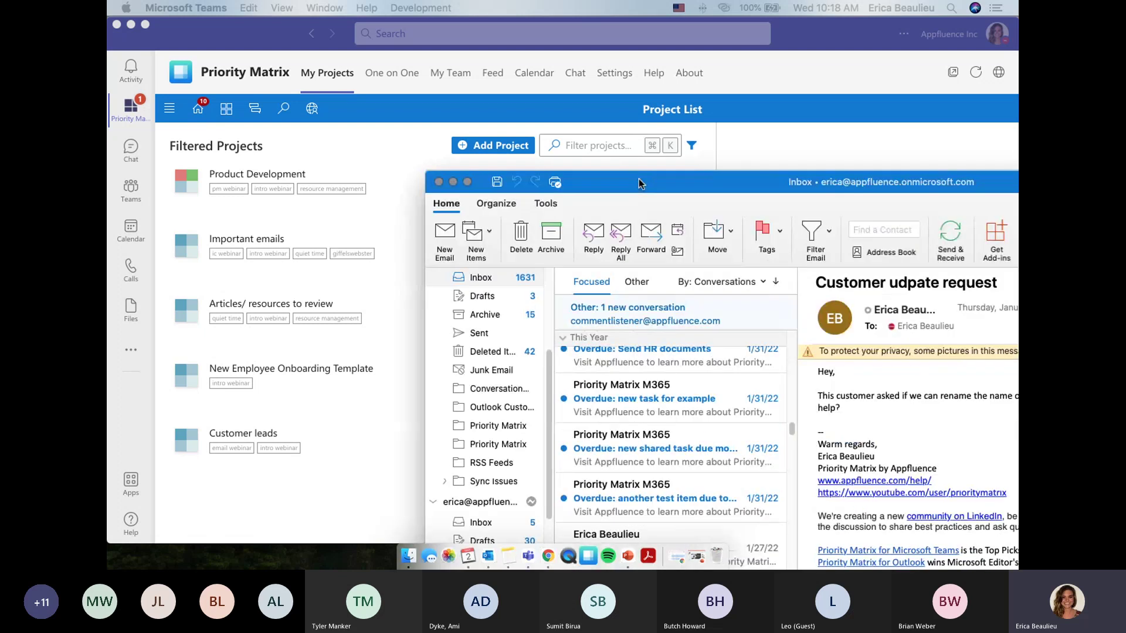
left_click_drag(639, 178, 333, 32)
scroll(384, 422, "down", 2)
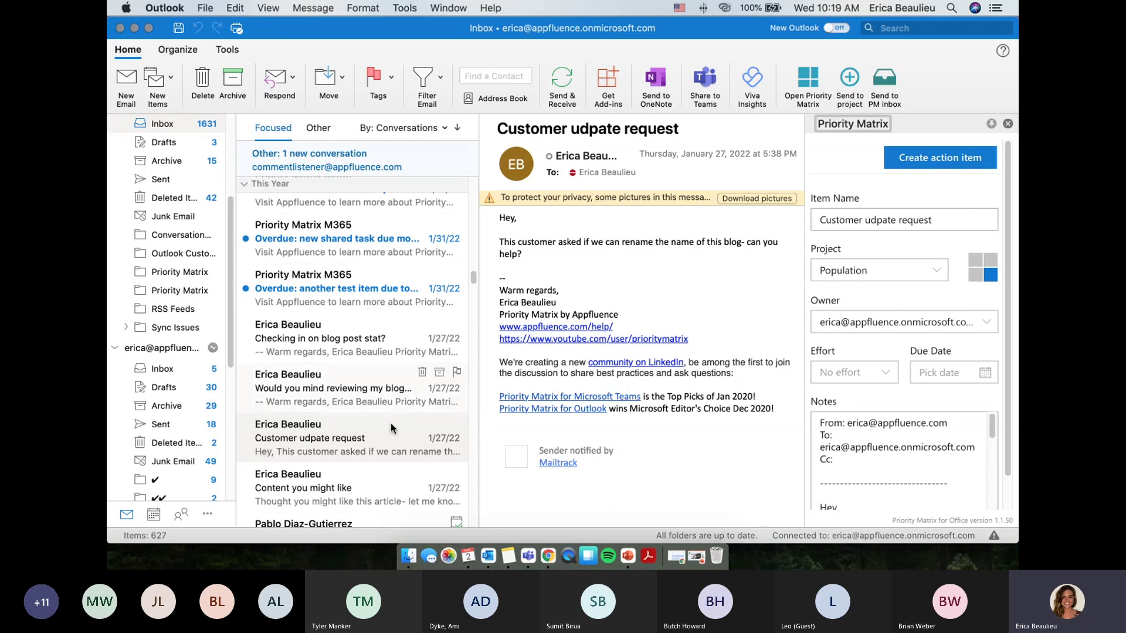
Choose Product Development as the project for the email's action item, checking the project's name in the Teams project list.
left_click(938, 278)
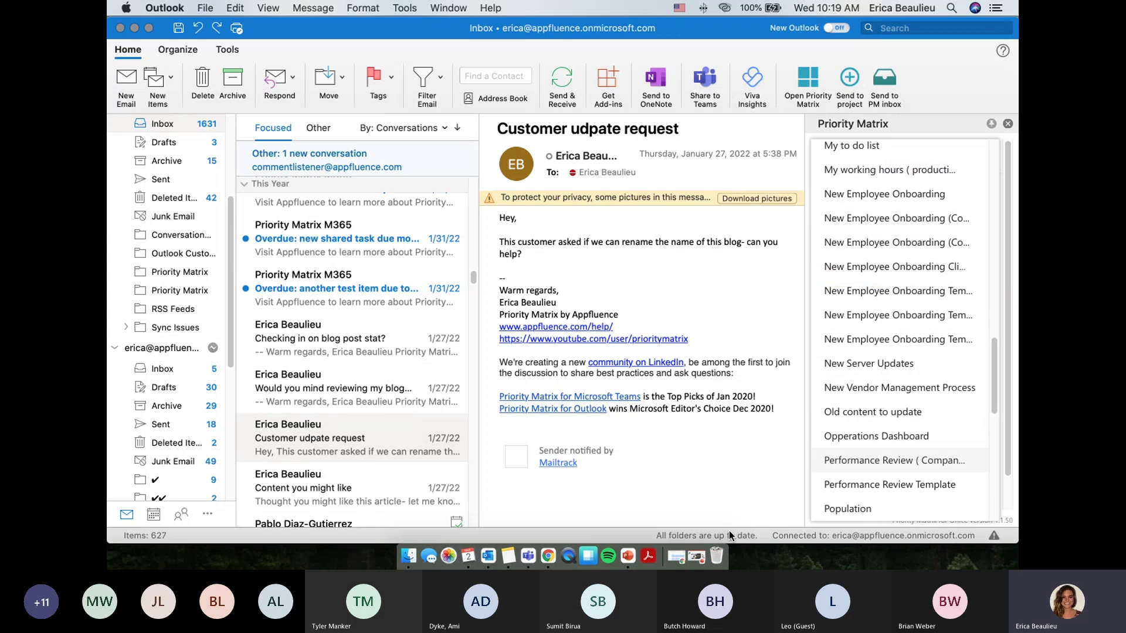
left_click(529, 556)
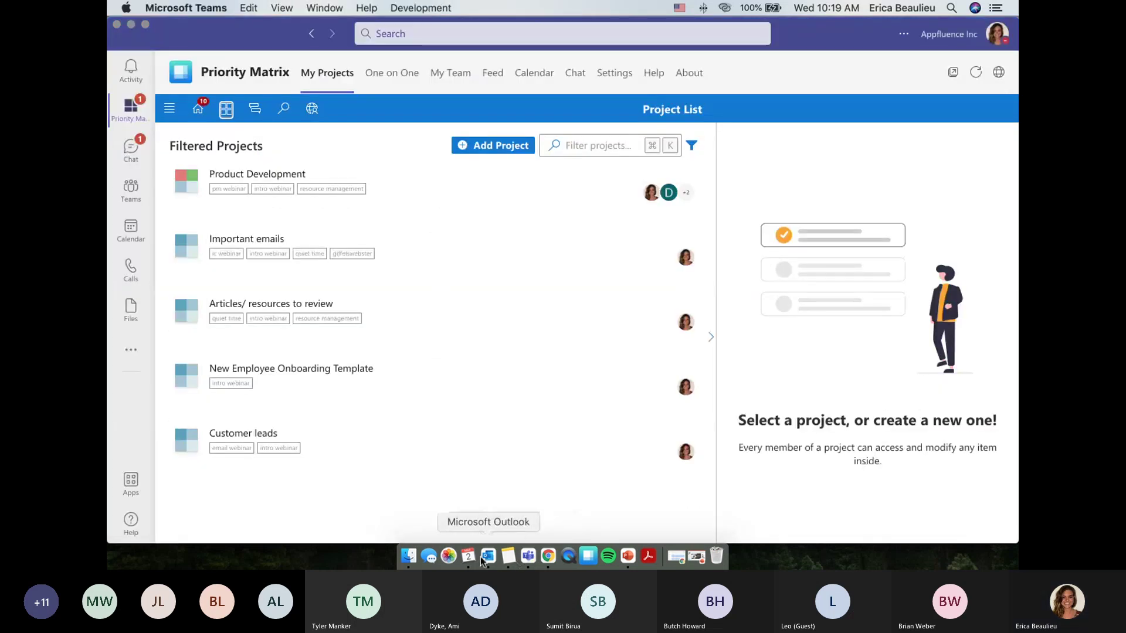
scroll(997, 418, "down", 4)
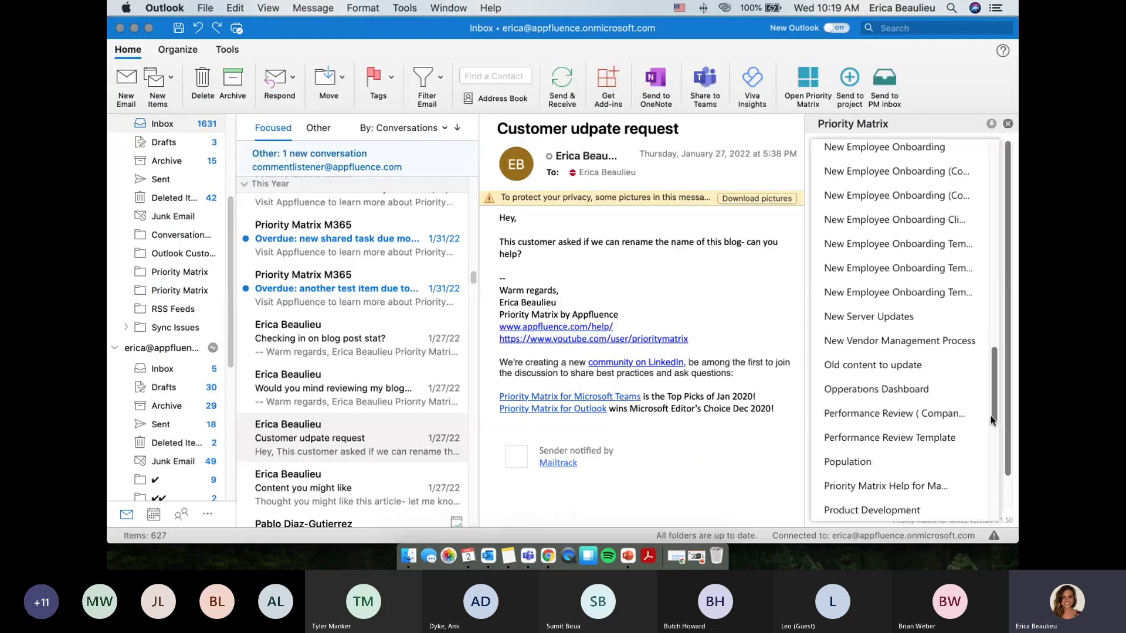
left_click(918, 477)
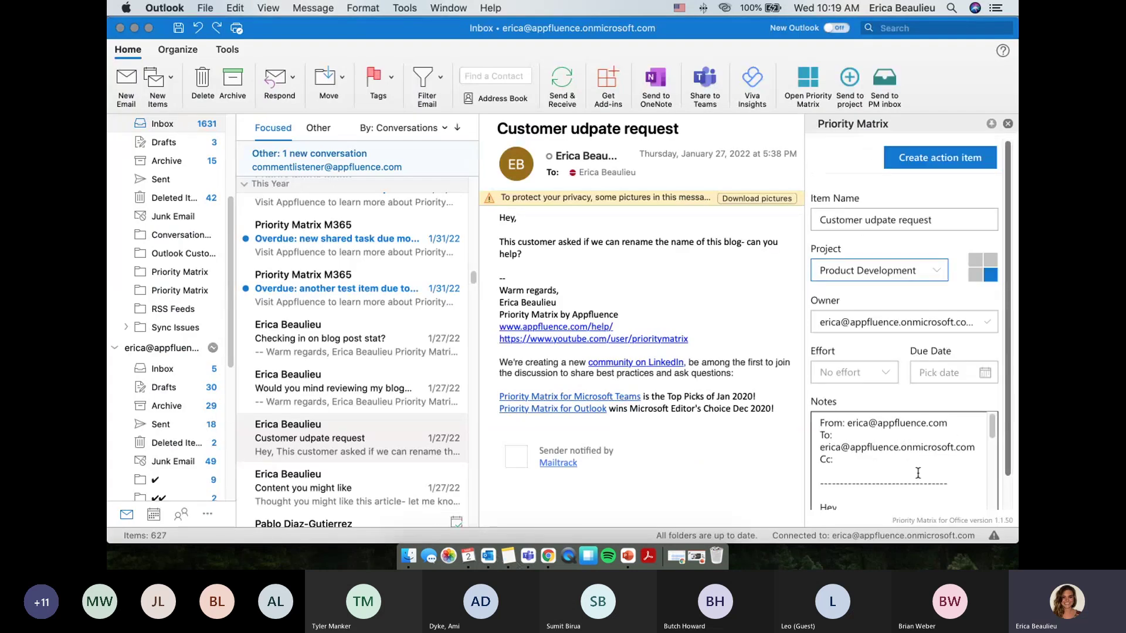
Extend the action item's name with "( example for webinar)" after "Customer udpate request".
left_click(948, 222)
type("( e")
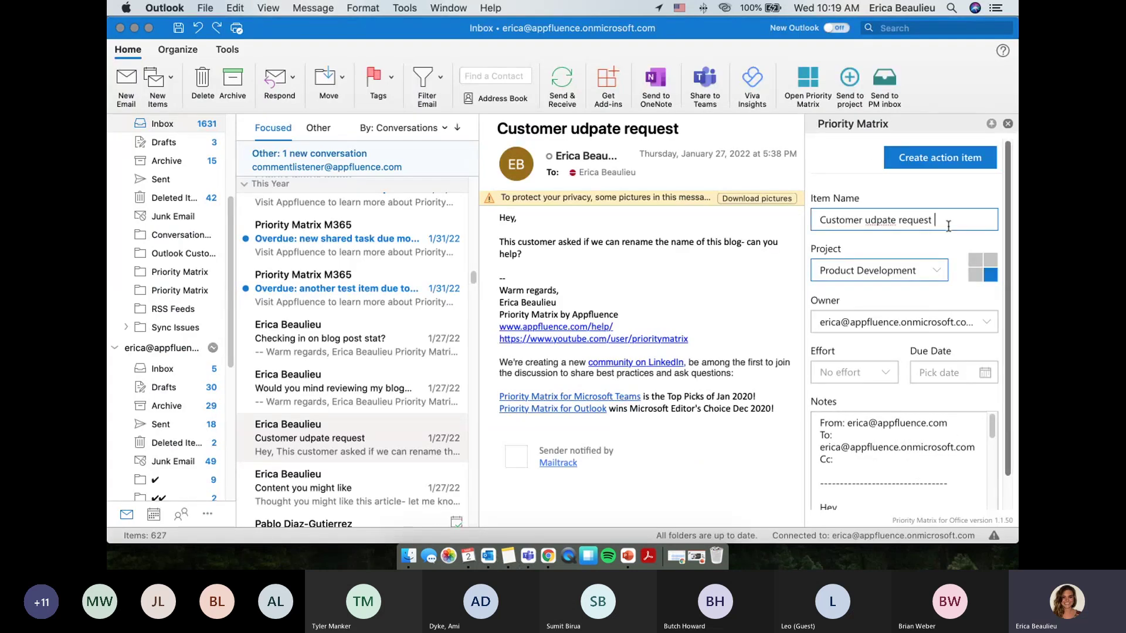
type("xample for webinar")
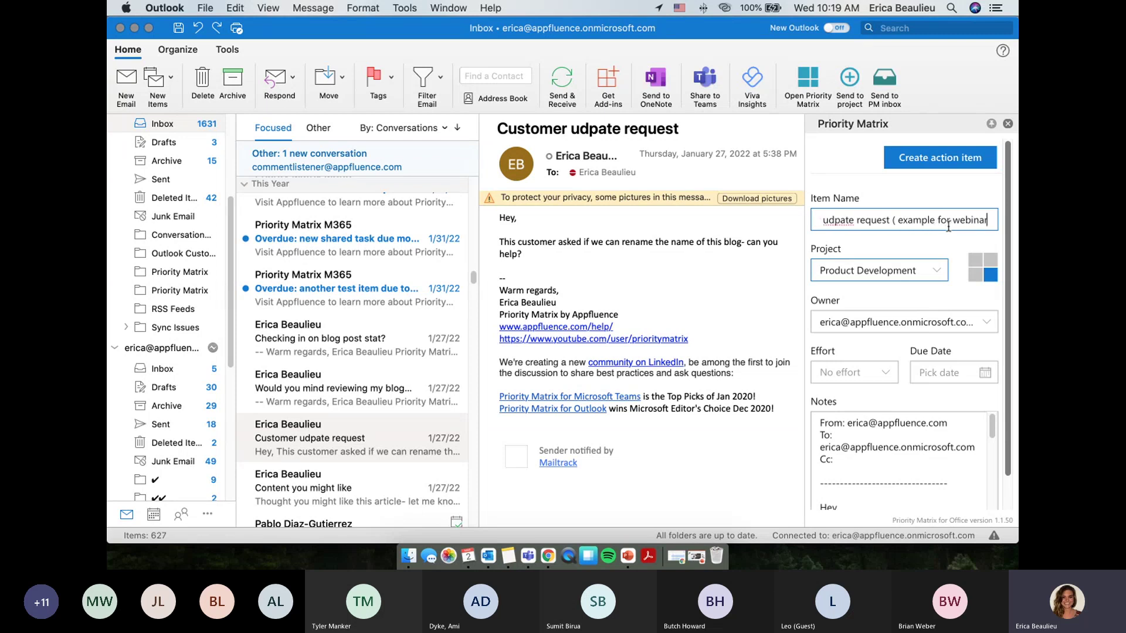
type(")")
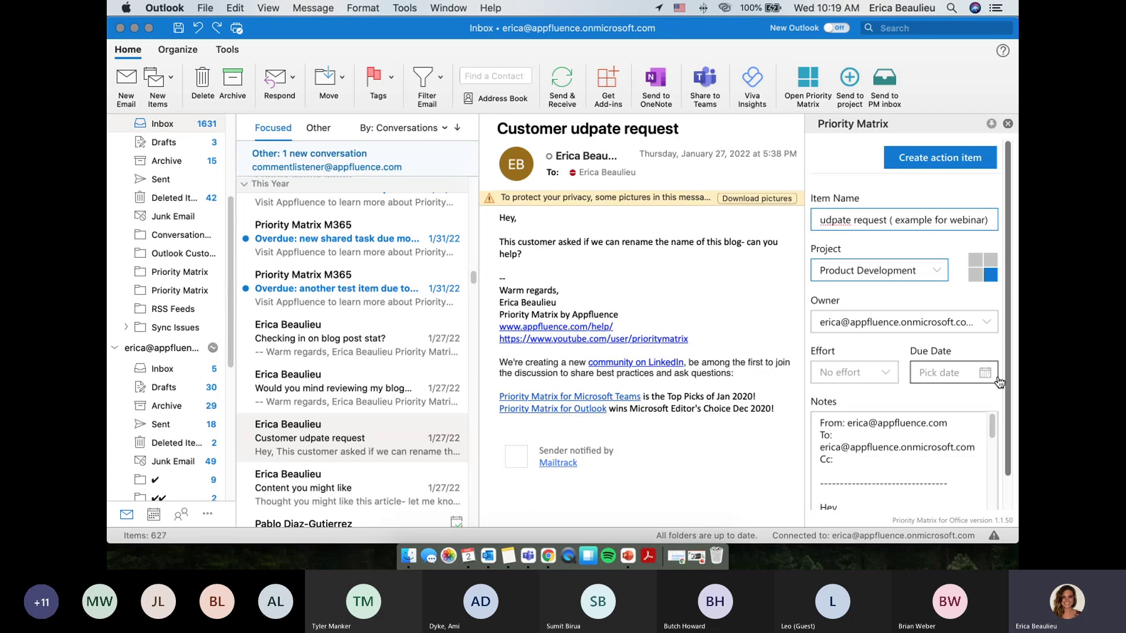
Set the action item's due date to 03/09/22 and create the item from the email.
left_click(935, 373)
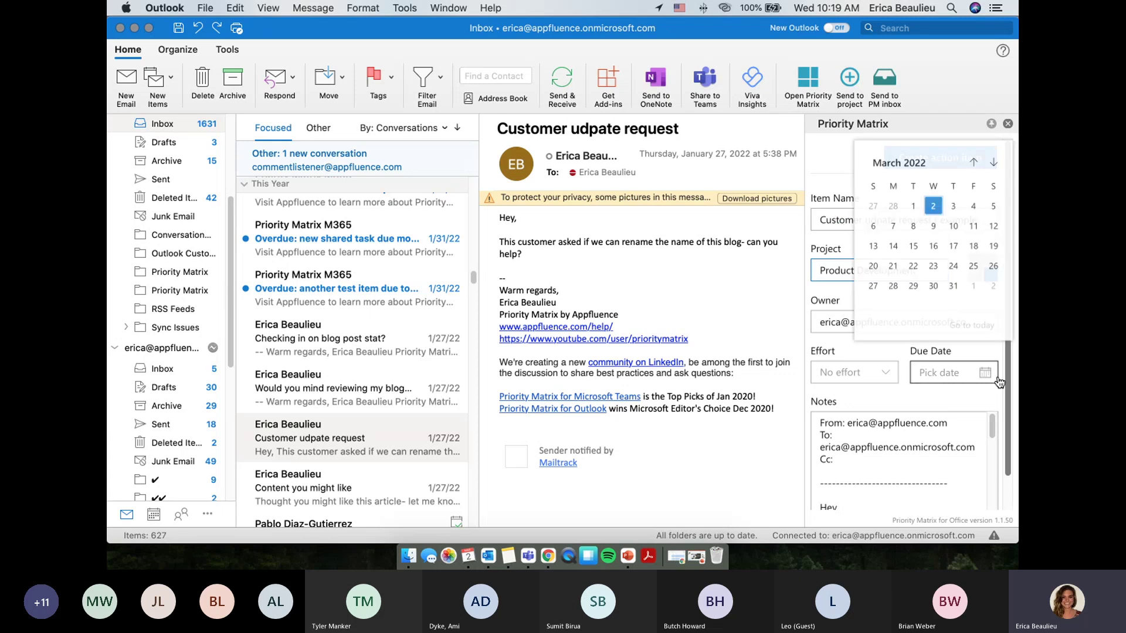
left_click(931, 241)
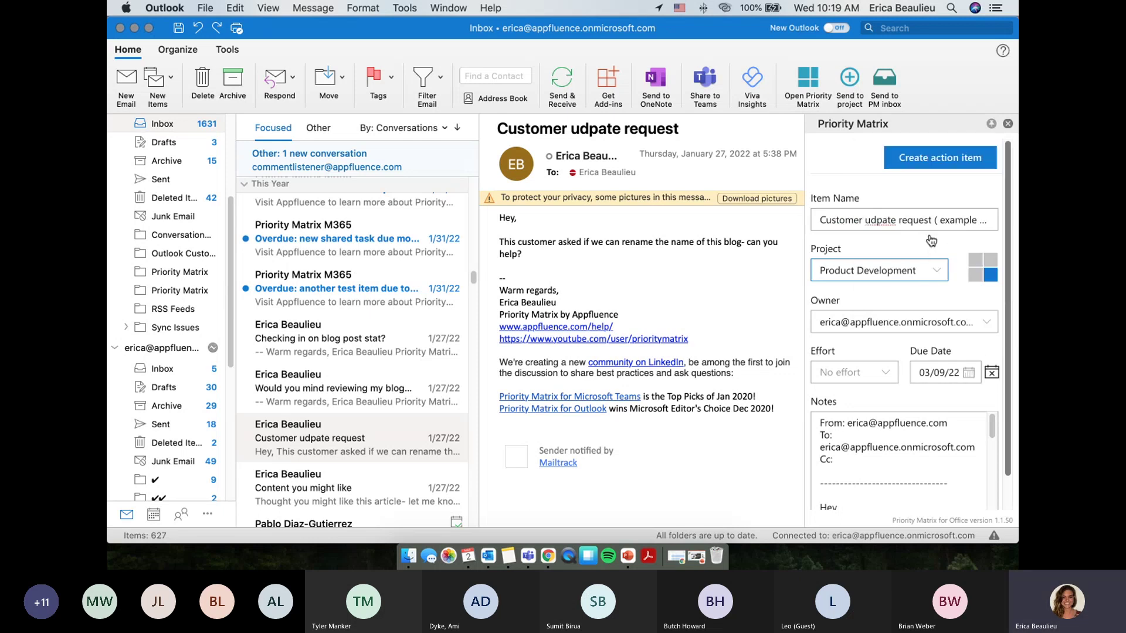
left_click(951, 169)
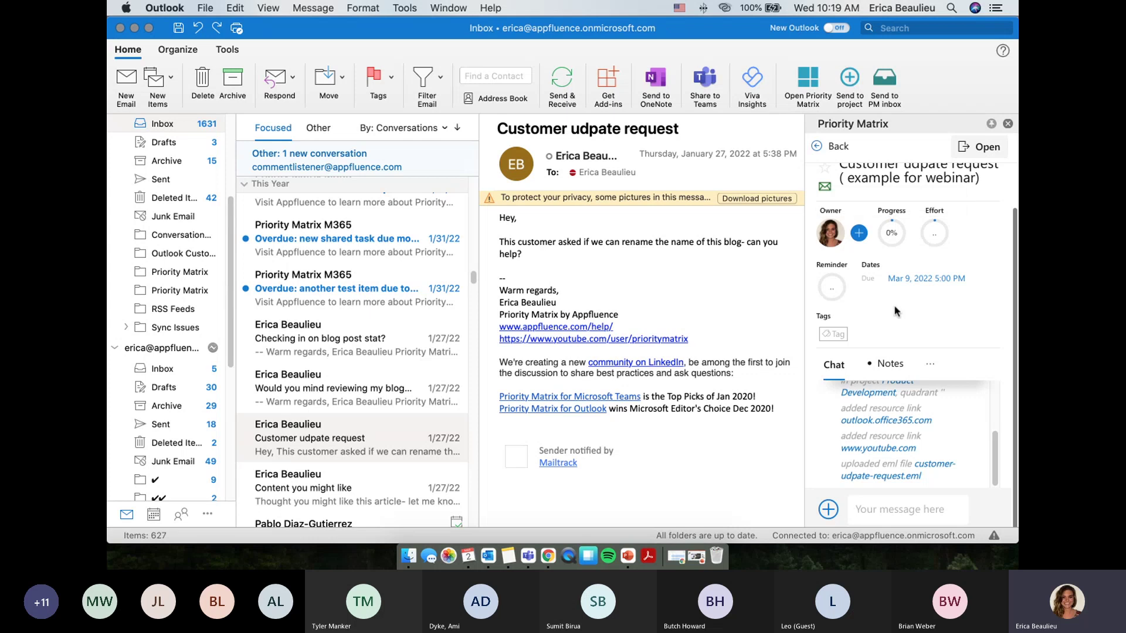
Reassign the new item to the first member listed in Product Development and set its progress to 50%.
scroll(897, 314, "up", 3)
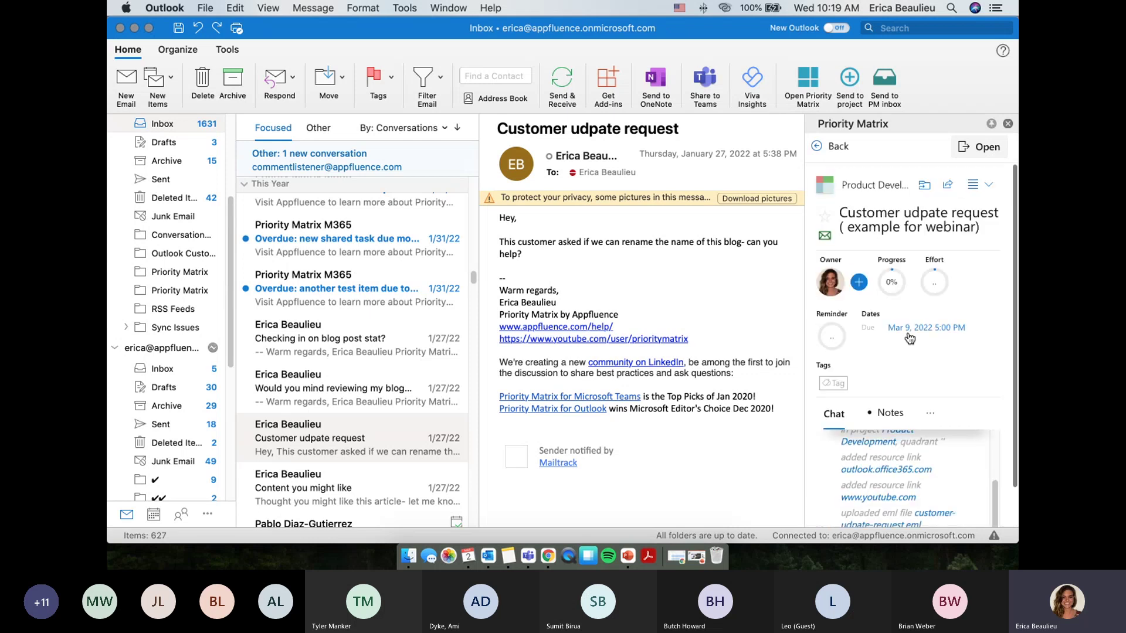
scroll(910, 339, "down", 2)
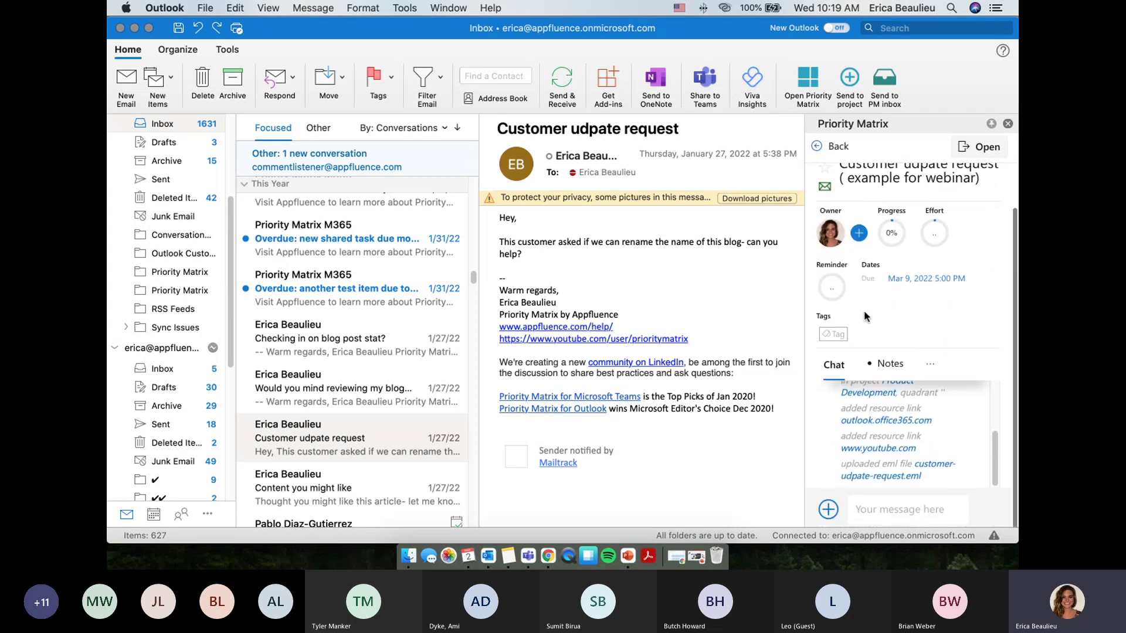
left_click(831, 234)
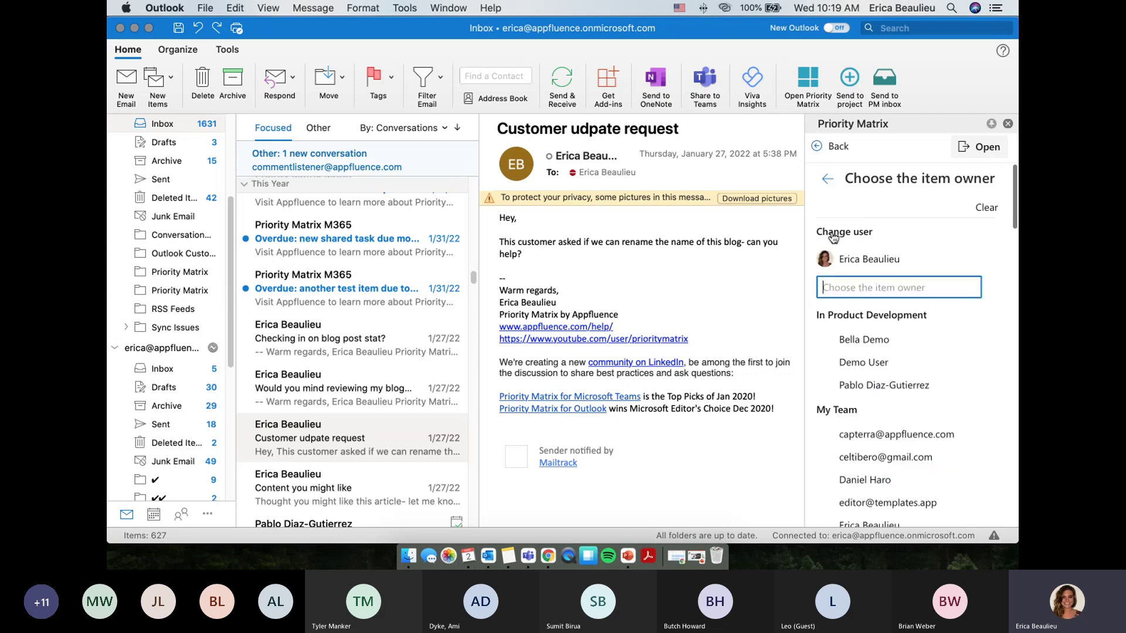
left_click(838, 339)
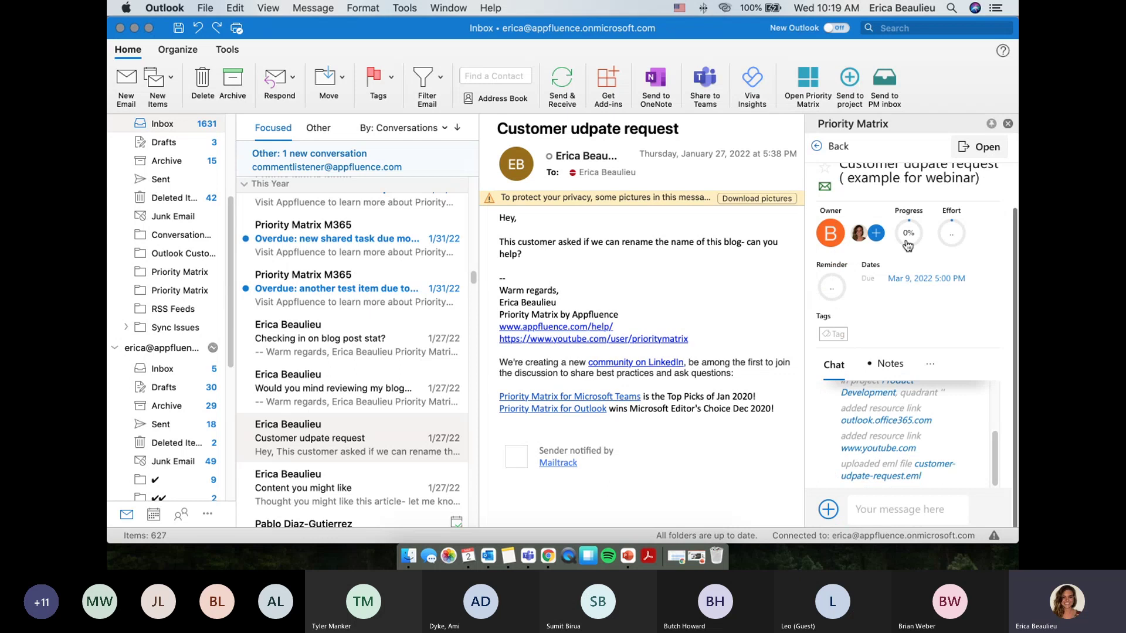
left_click(908, 233)
left_click_drag(868, 276, 923, 276)
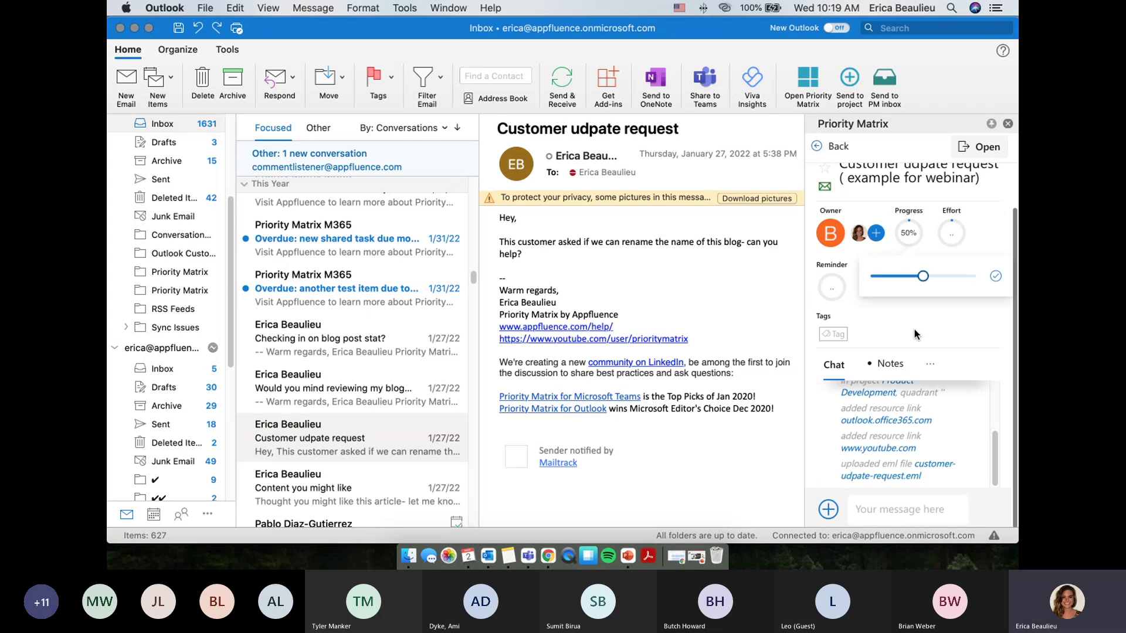
Post "I have replied to this user- can you follow up from your gmail in 3 days?" and "due in 3 days" in the item's chat.
left_click(886, 509)
type("I have")
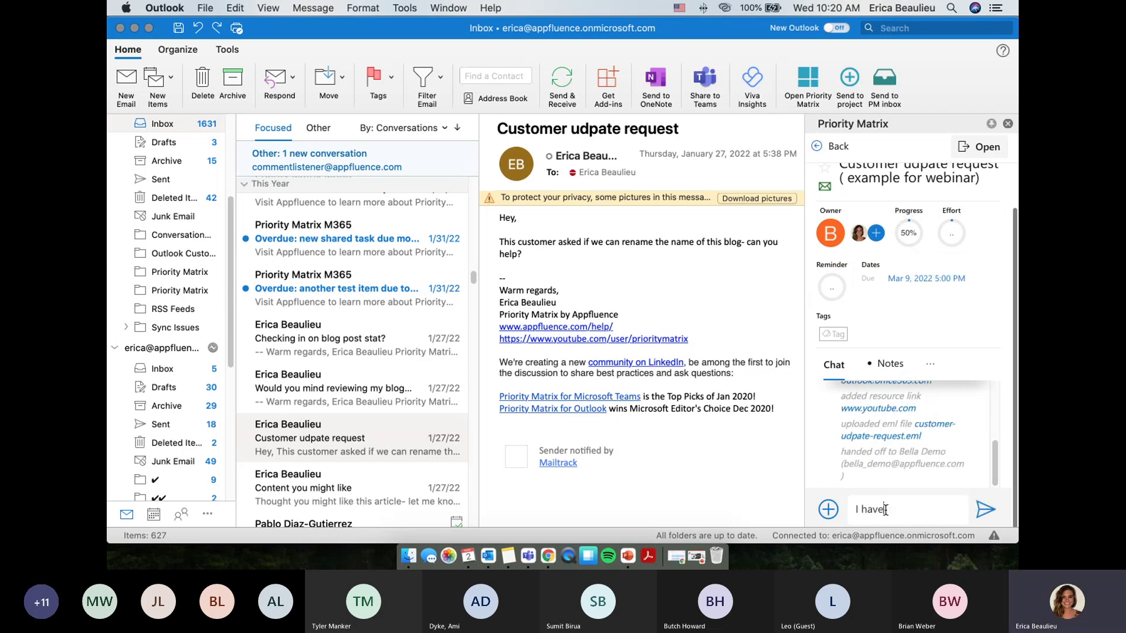
type(" replied to this user")
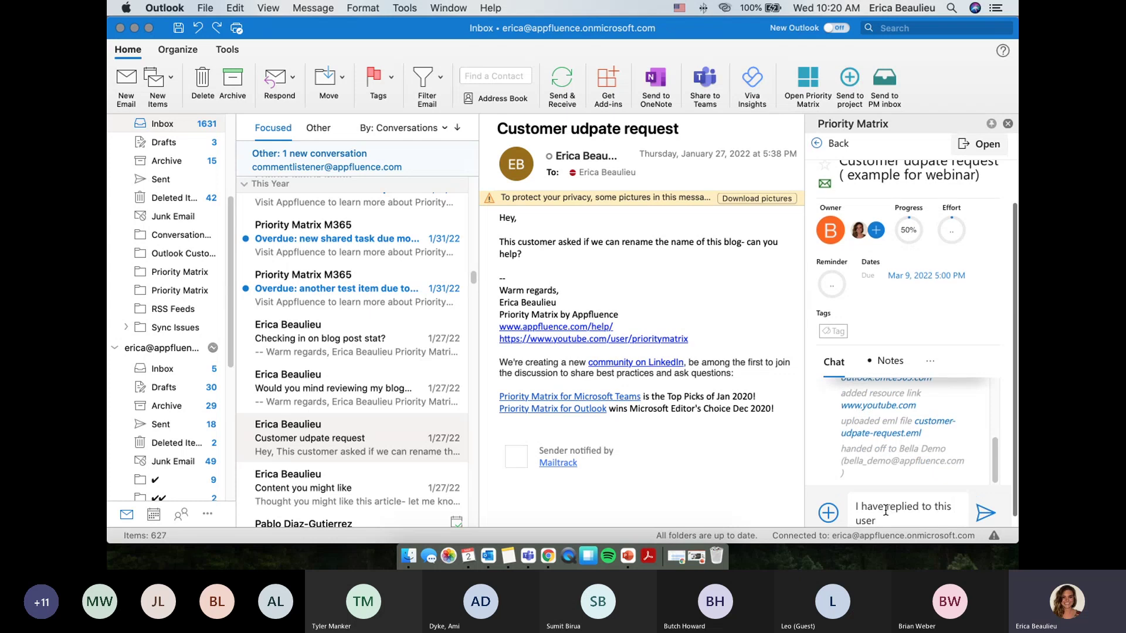
type("- can you g")
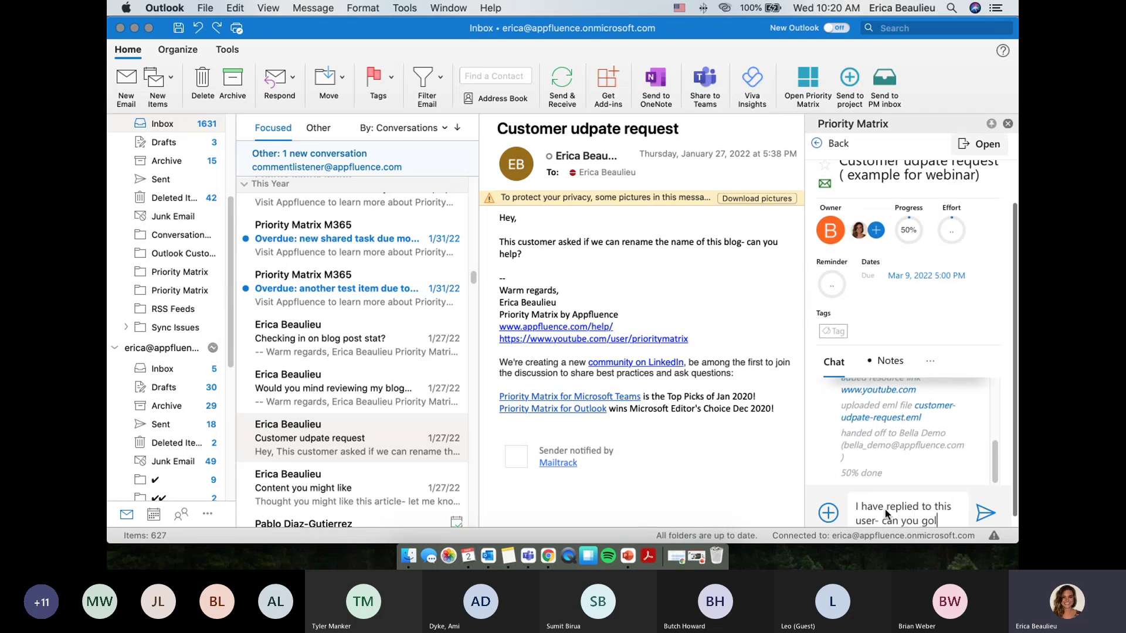
key("BackSpace")
type("follow up from your gmail ")
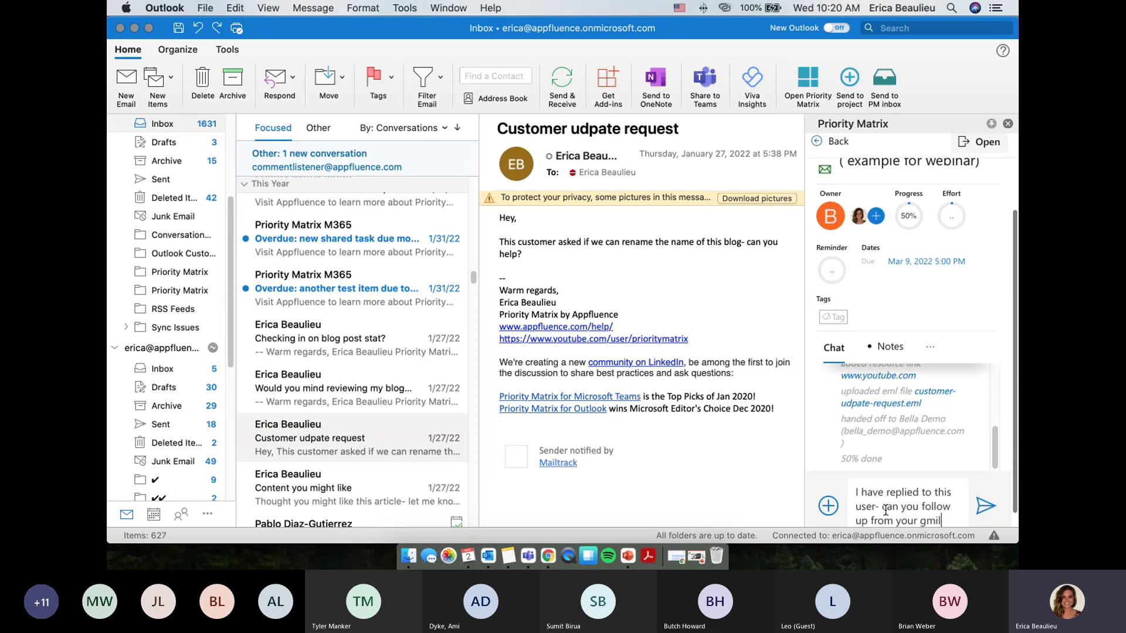
type("in 3 days?")
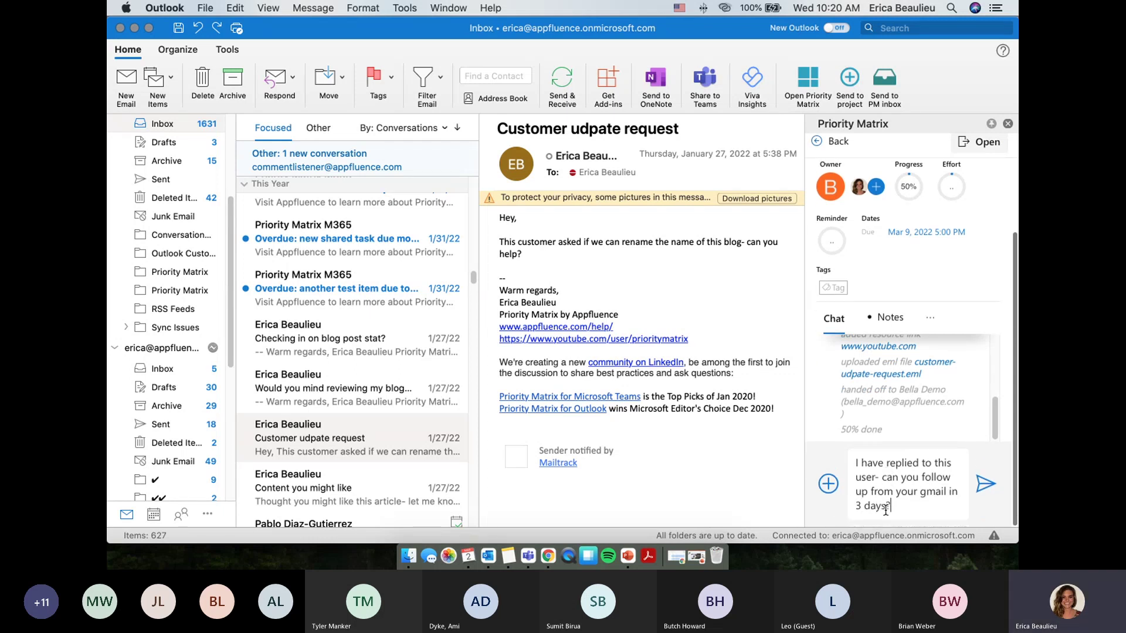
key("Return")
type("due in 3 days")
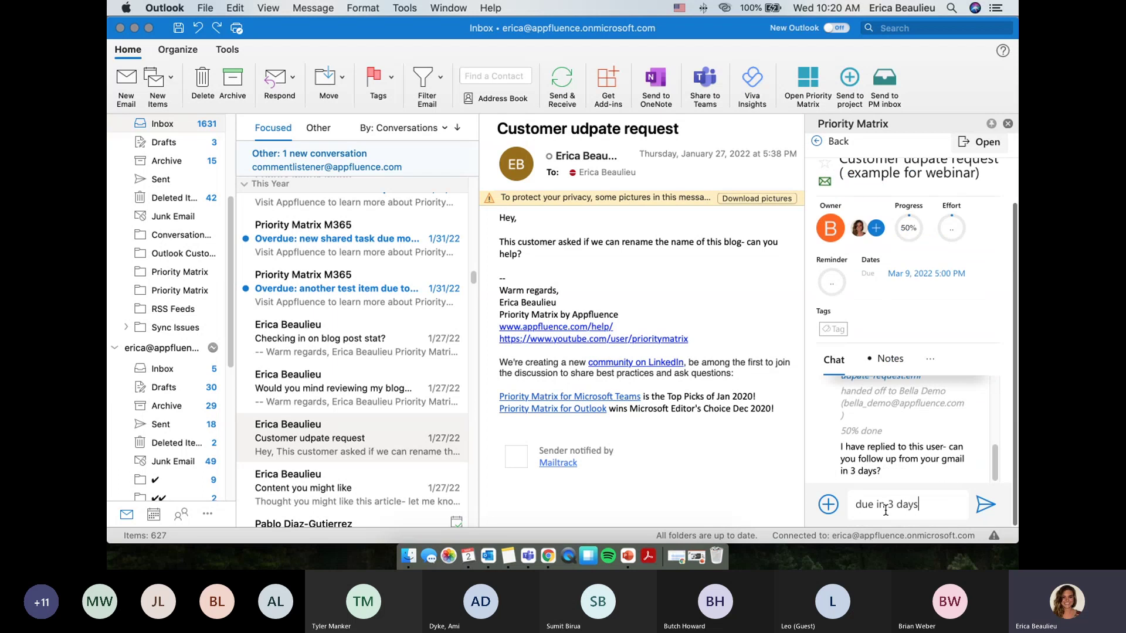
key("Return")
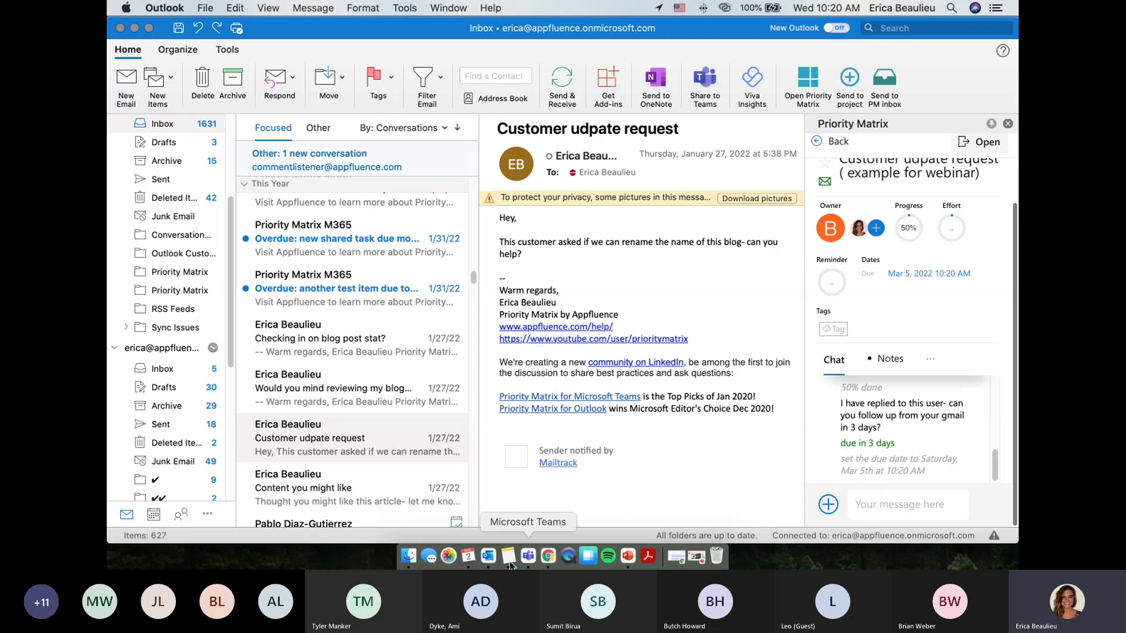
Switch to Microsoft Teams and open the "Customer udpate request ( example for webinar)" item in the Product Development project.
left_click(528, 557)
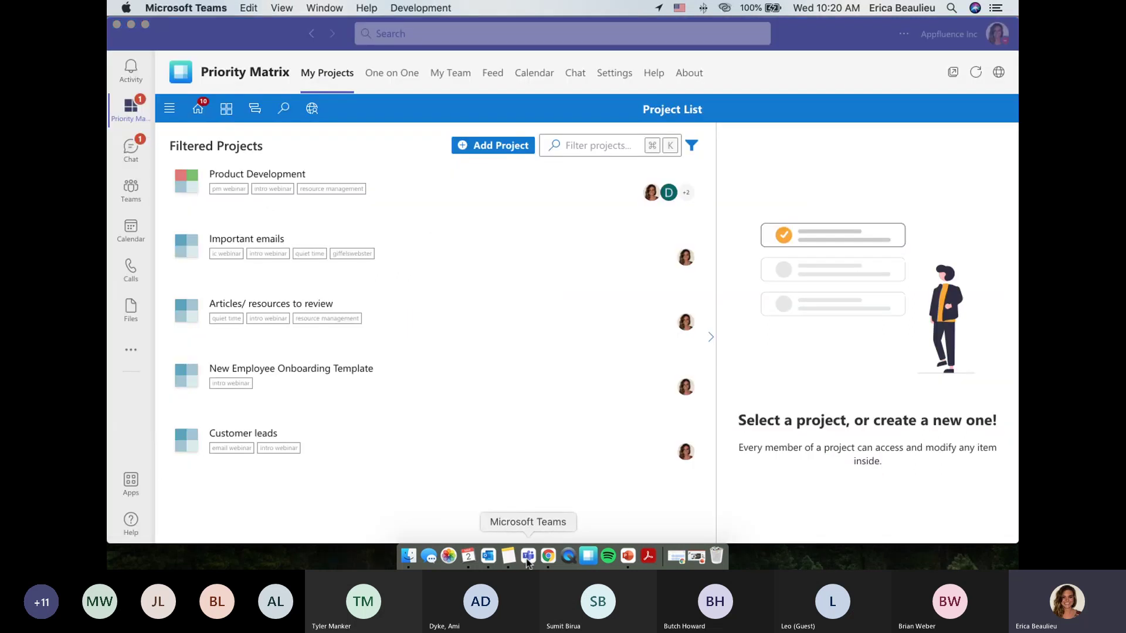
left_click(287, 177)
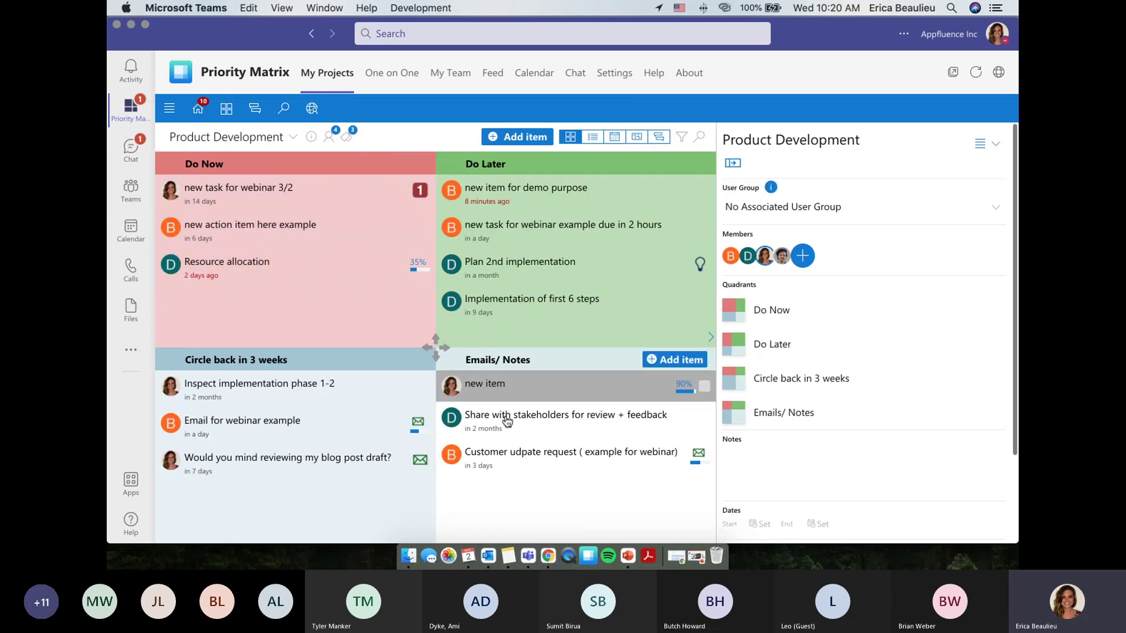
left_click(526, 460)
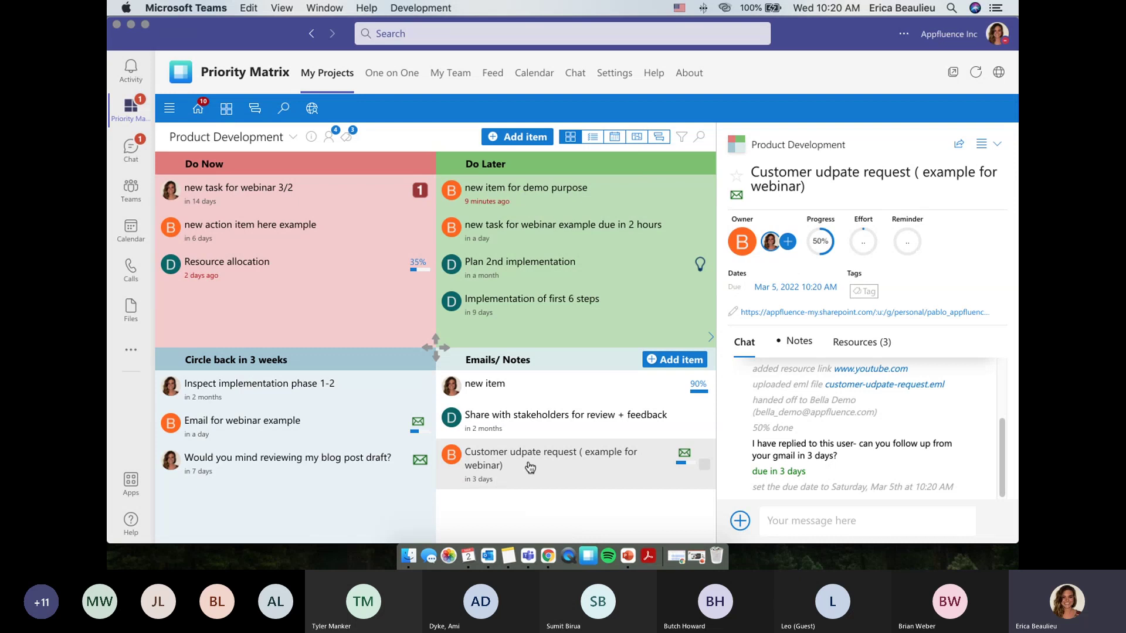
Review the Home alerts, opening the office supplies, "new task for webinar example due in 2 hours", Q2 Planning Checklist and "5 sales trends" items.
left_click(226, 112)
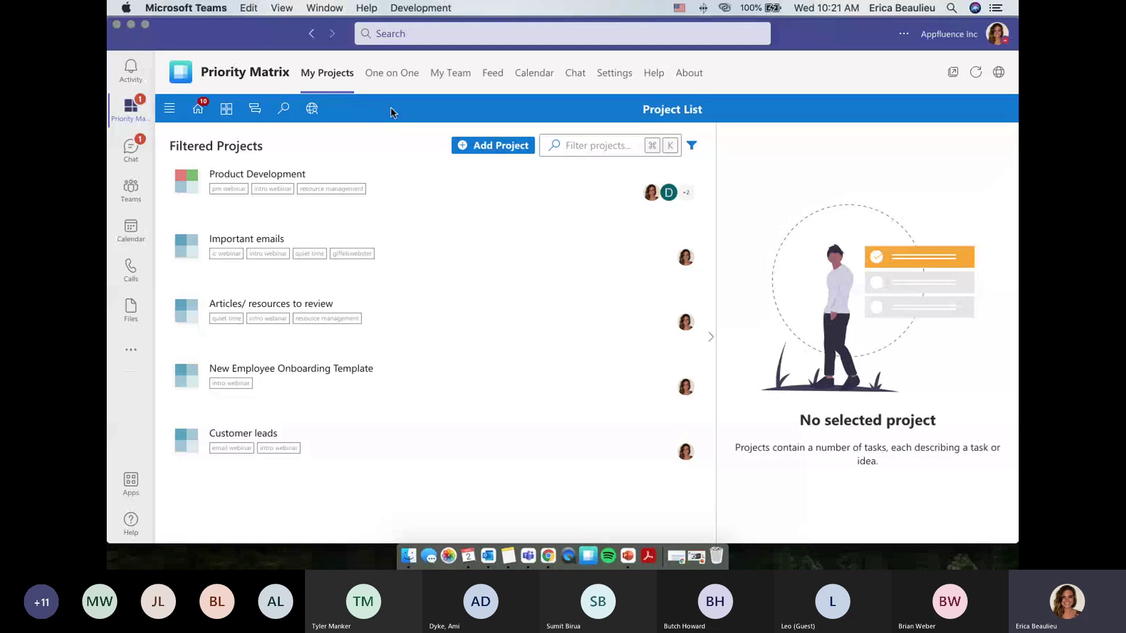
left_click(203, 118)
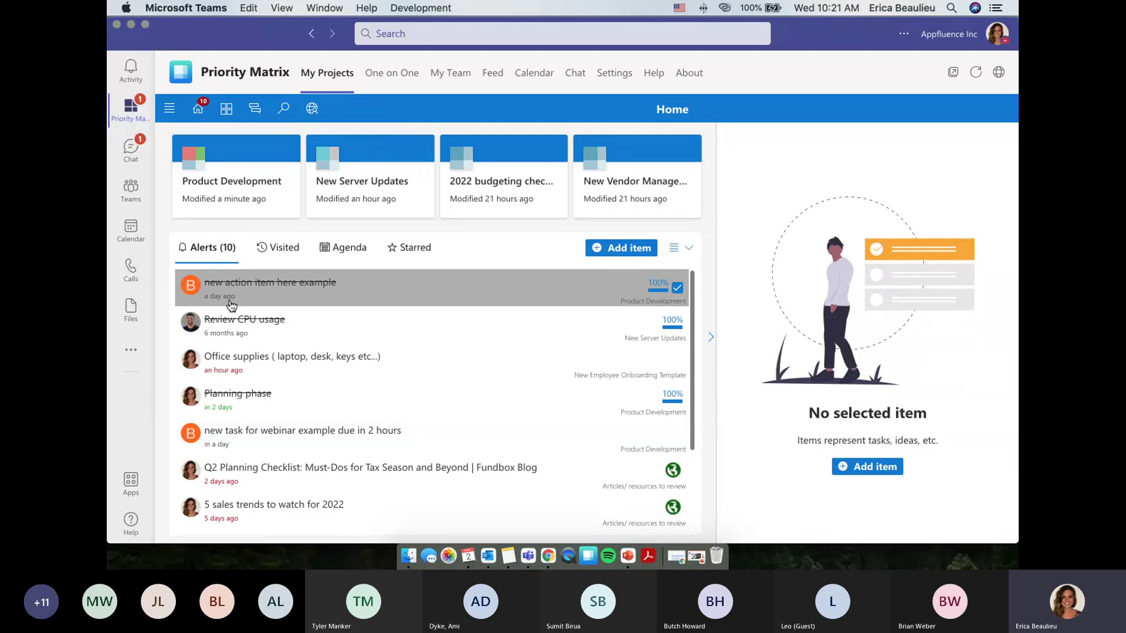
left_click(253, 356)
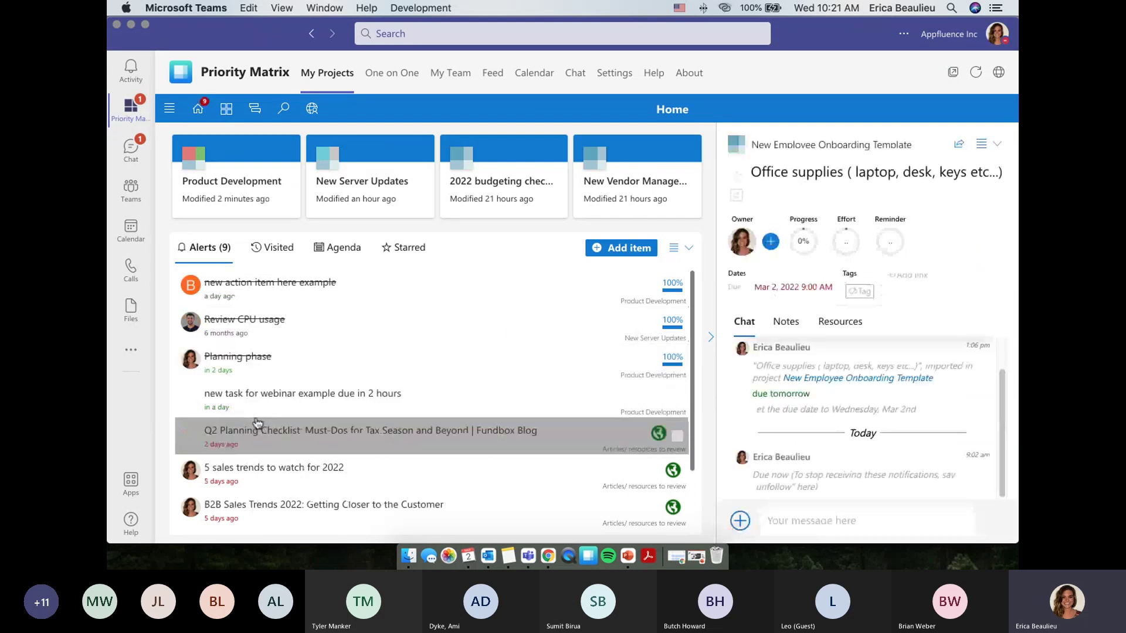
left_click(256, 414)
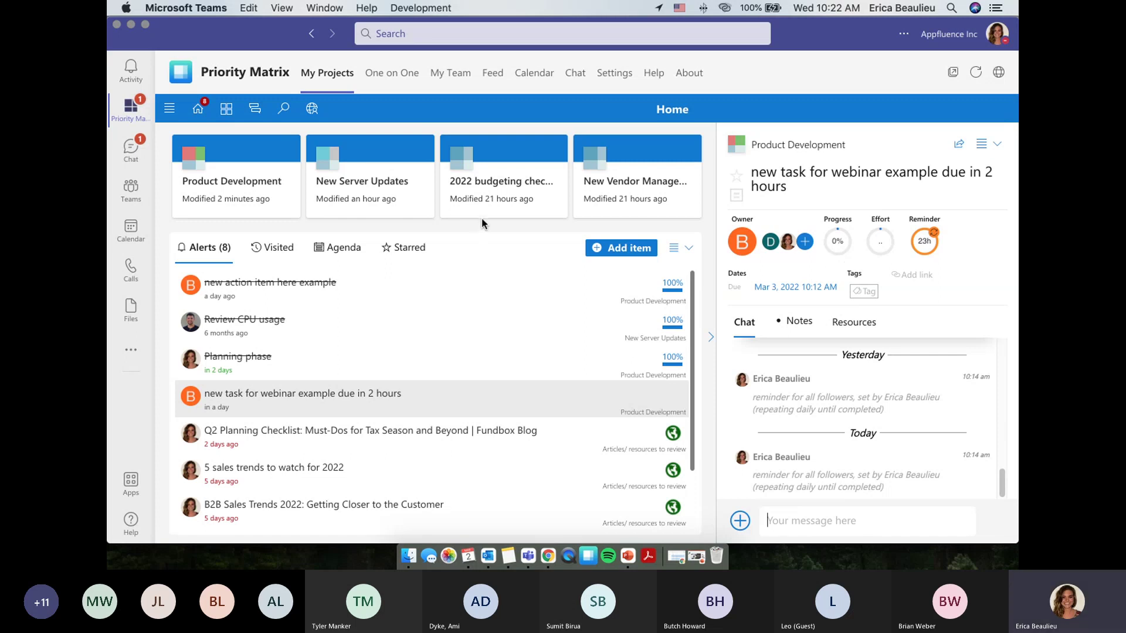
left_click(301, 427)
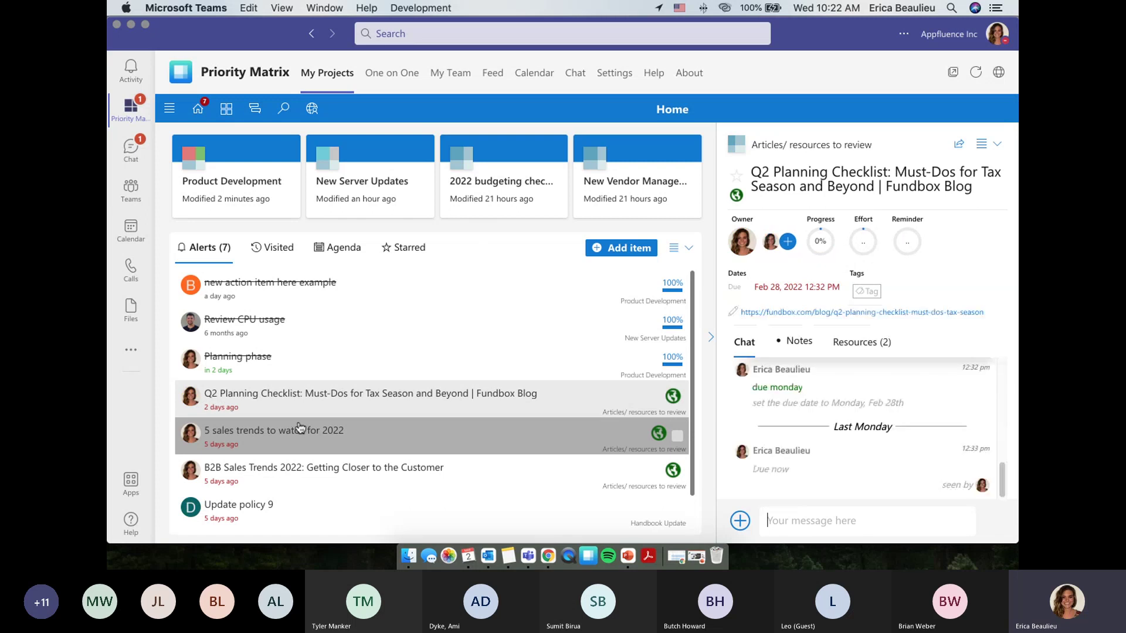
left_click(301, 427)
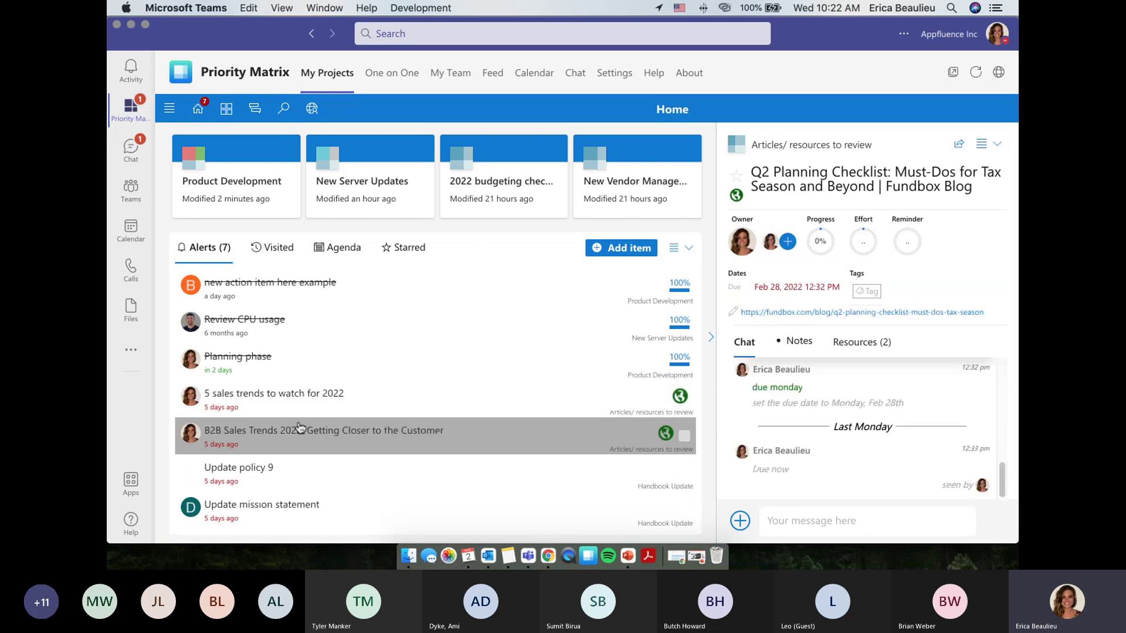
Clear the alert notifications for finished items, and then clear all remaining notifications.
left_click(674, 247)
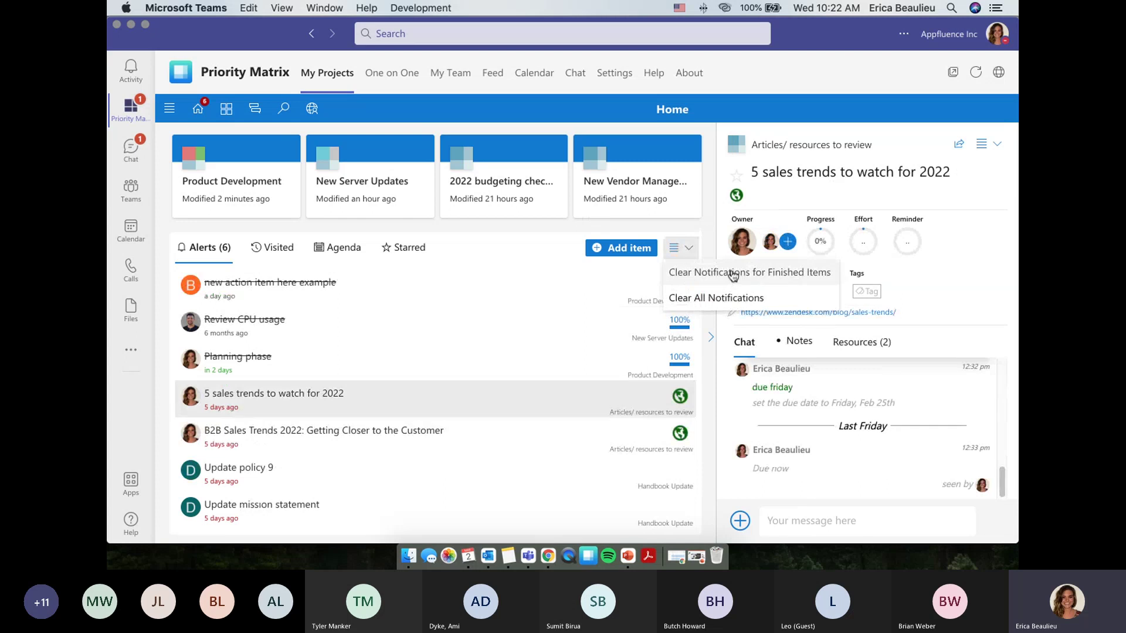
left_click(733, 273)
left_click(684, 251)
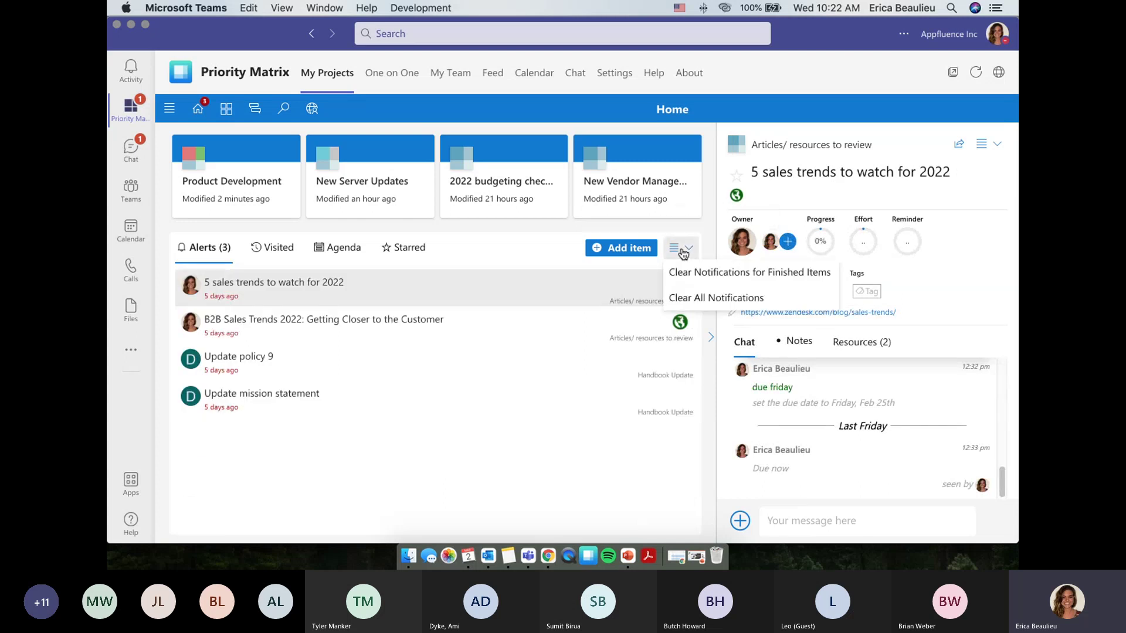
left_click(693, 299)
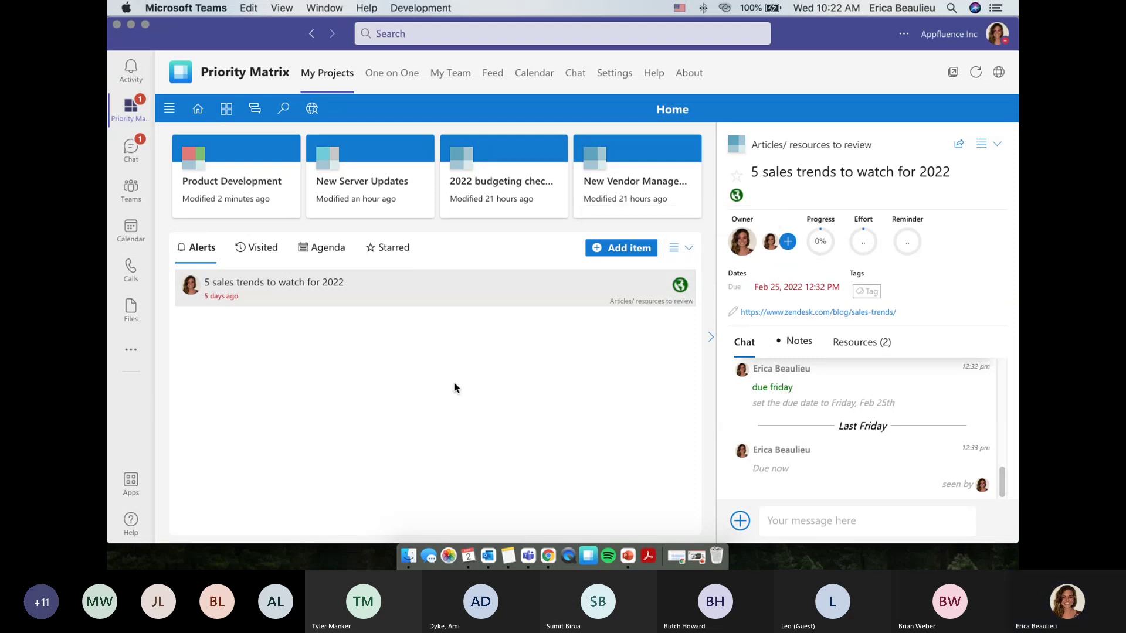
Review the Home agenda down to the overdue items, and examine today's office supplies task and the "Introduction to Priority Matrix" event.
left_click(338, 251)
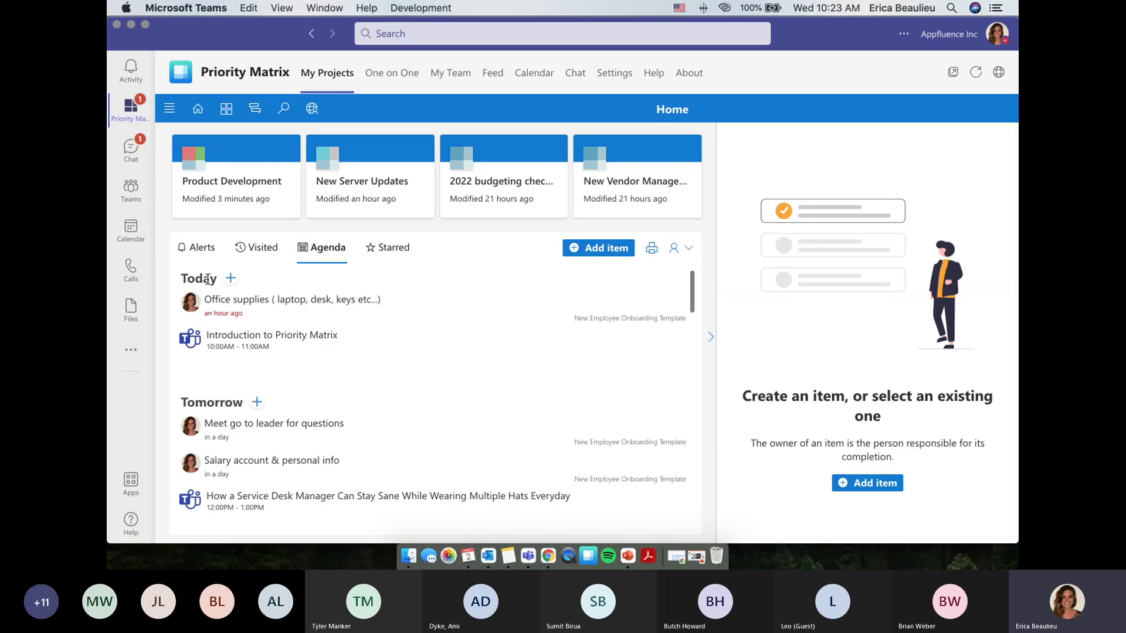
scroll(222, 427, "down", 5)
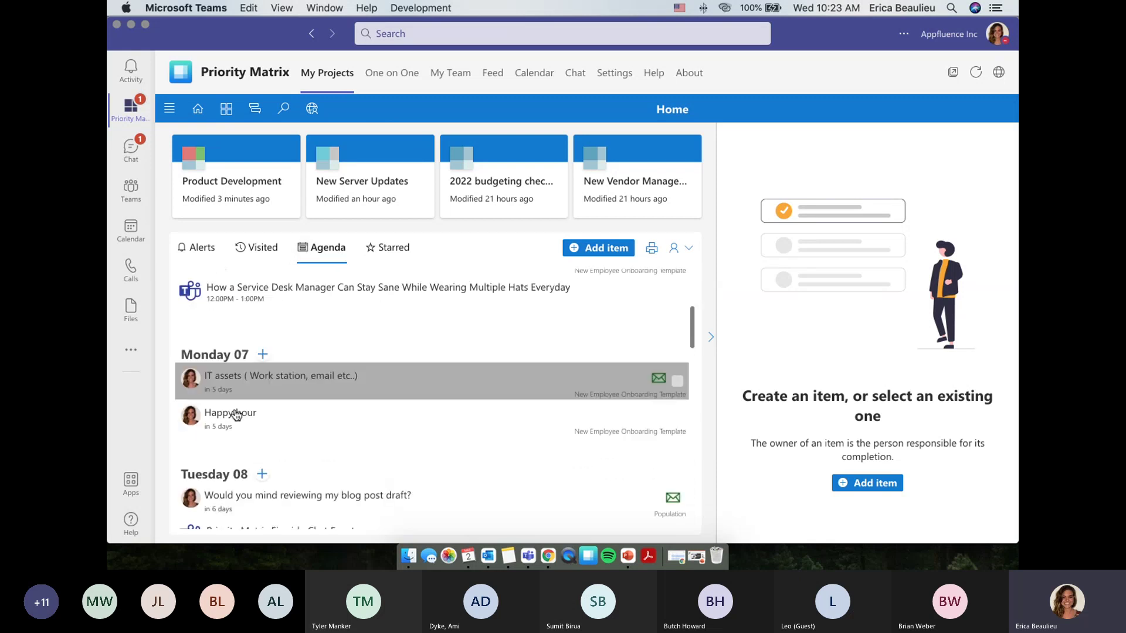
scroll(236, 415, "down", 4)
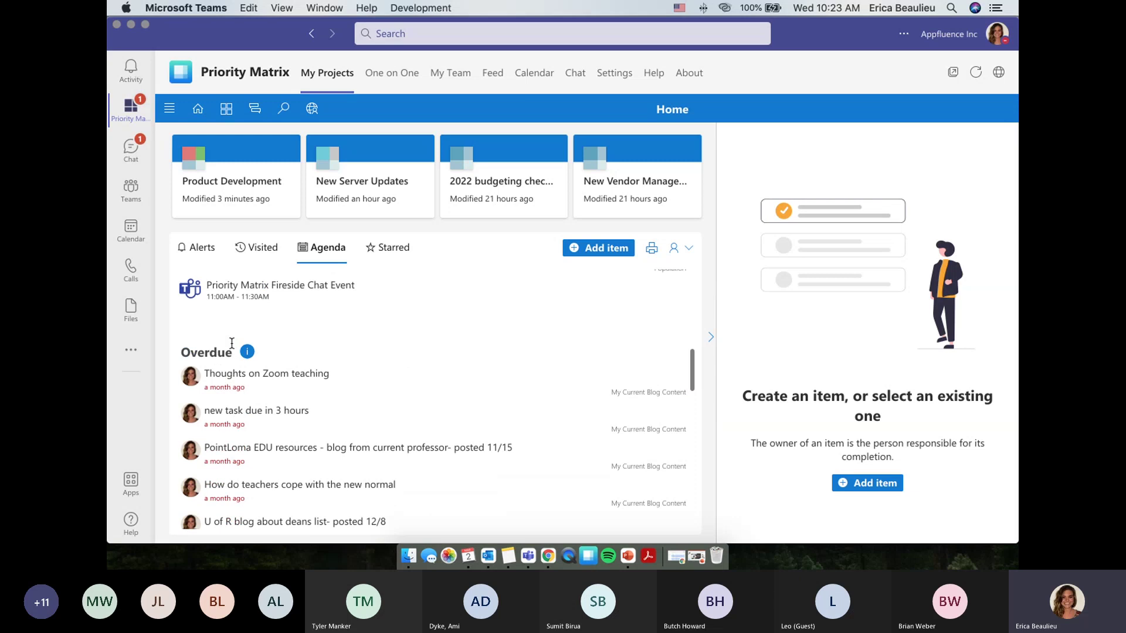
scroll(243, 375, "up", 8)
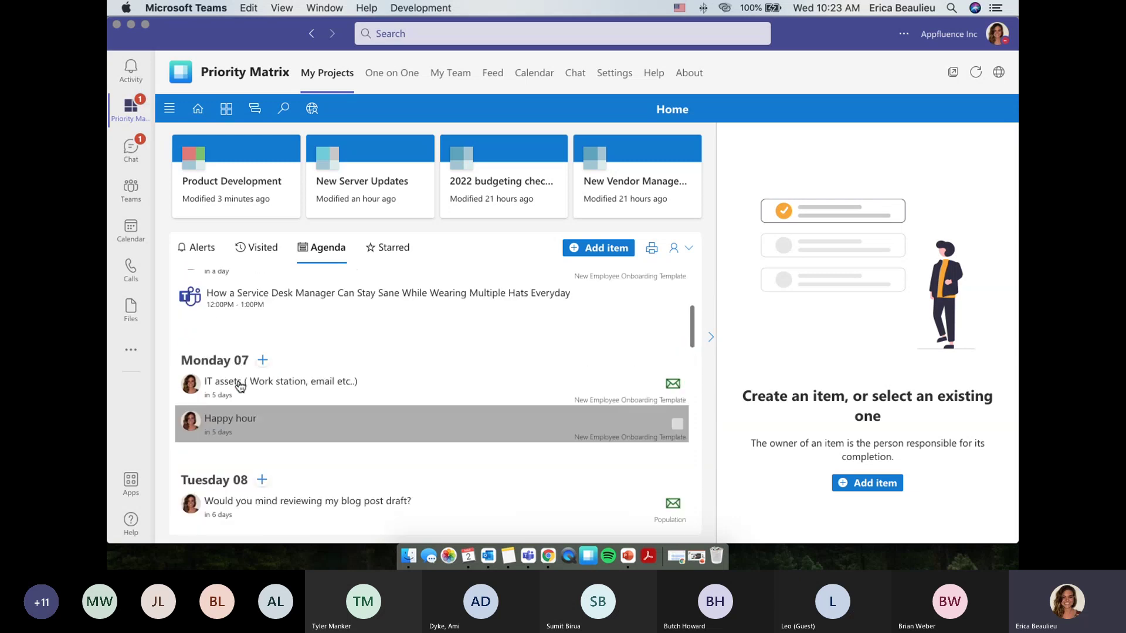
scroll(239, 381, "up", 1)
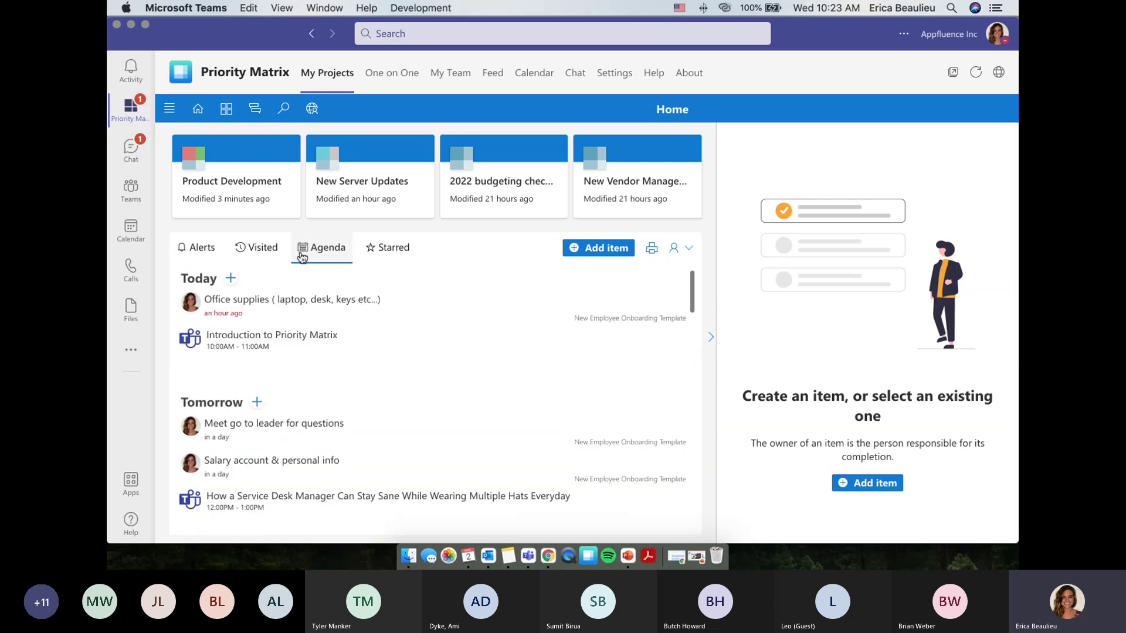
left_click(261, 308)
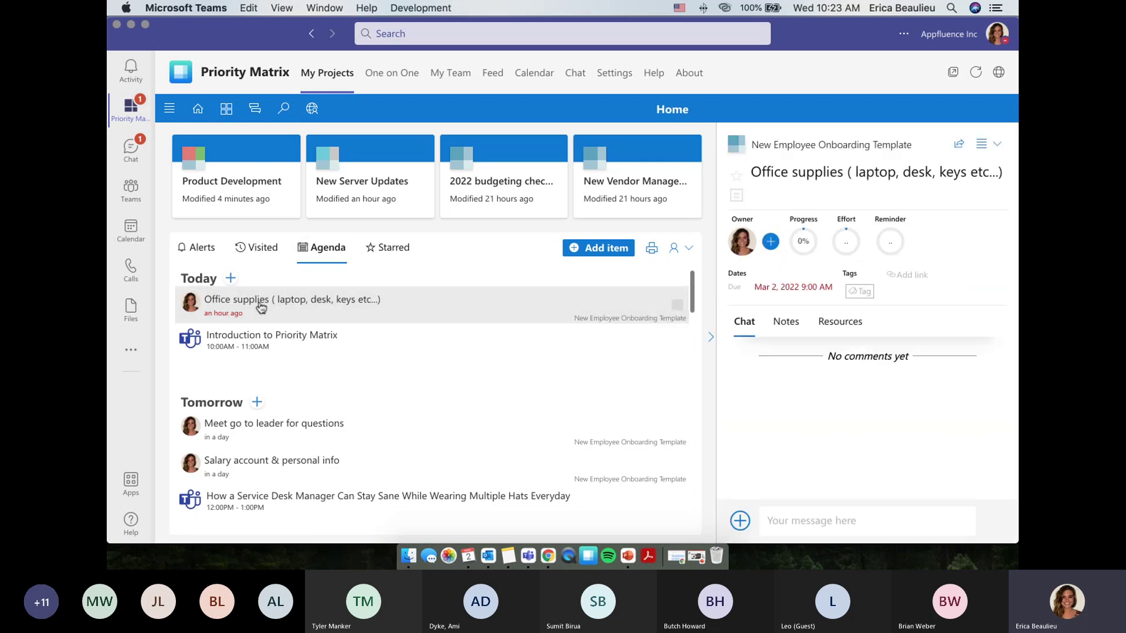
left_click(288, 343)
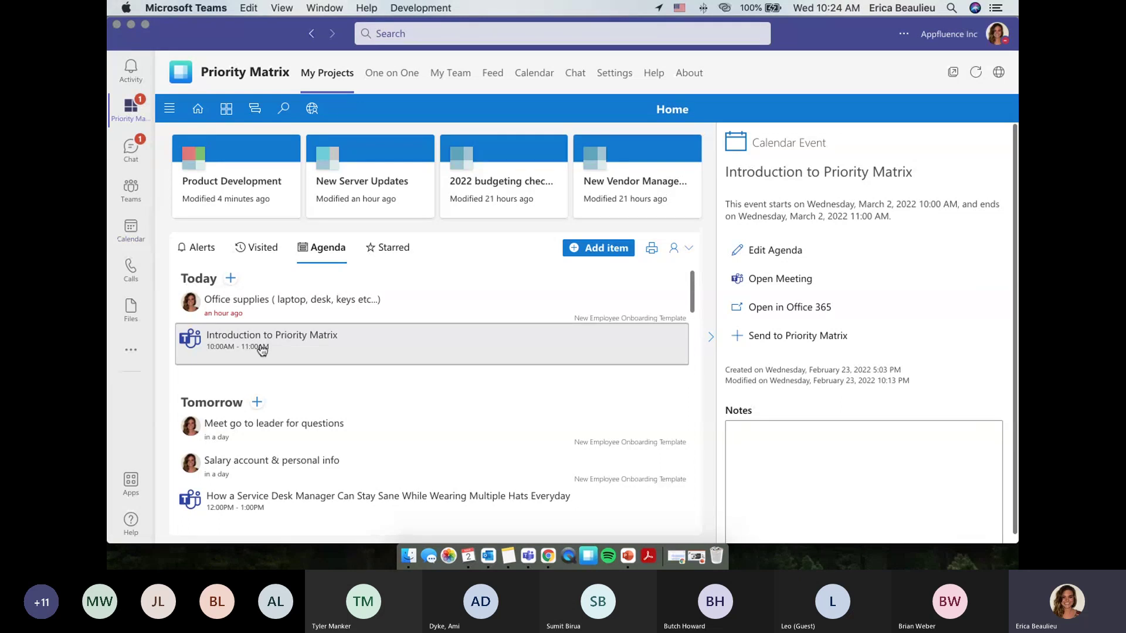
left_click(231, 279)
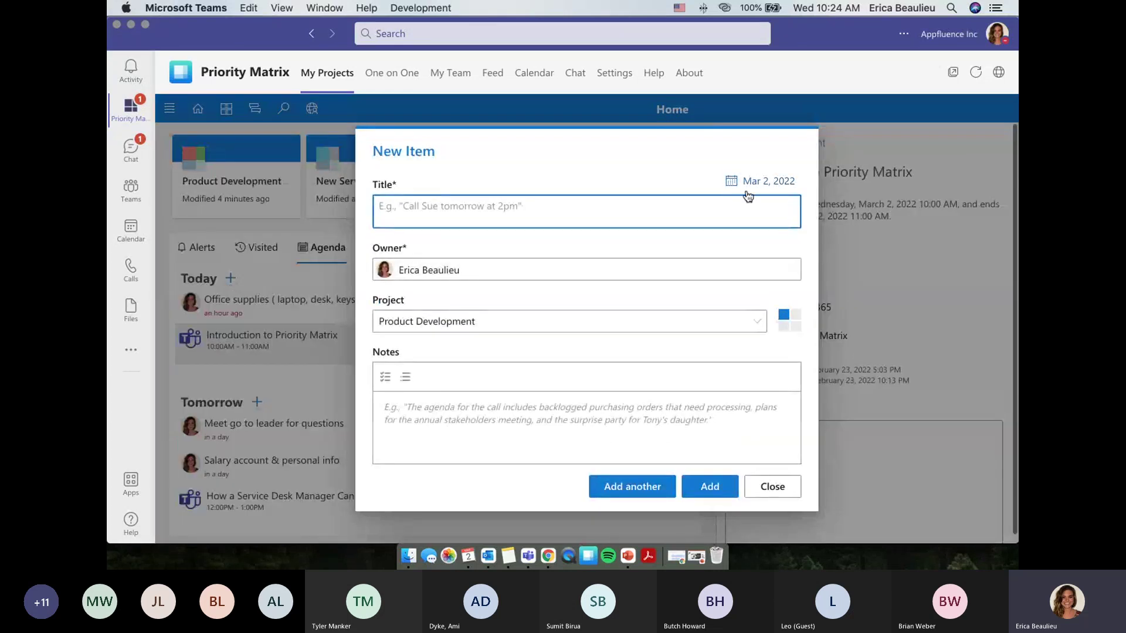
left_click(740, 321)
left_click(709, 332)
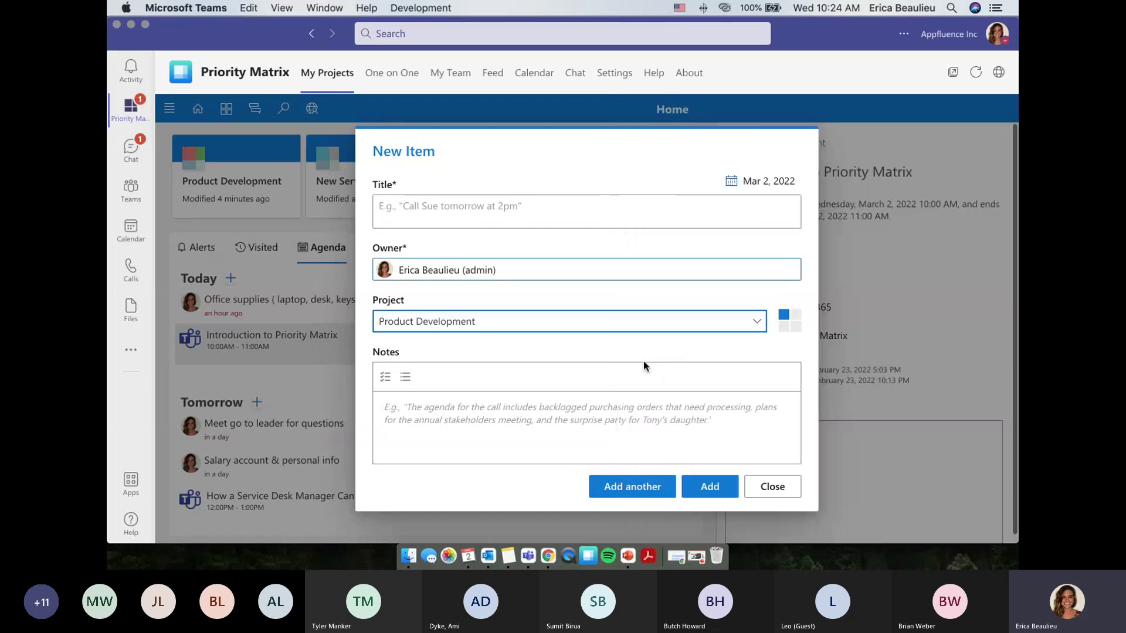
left_click(773, 487)
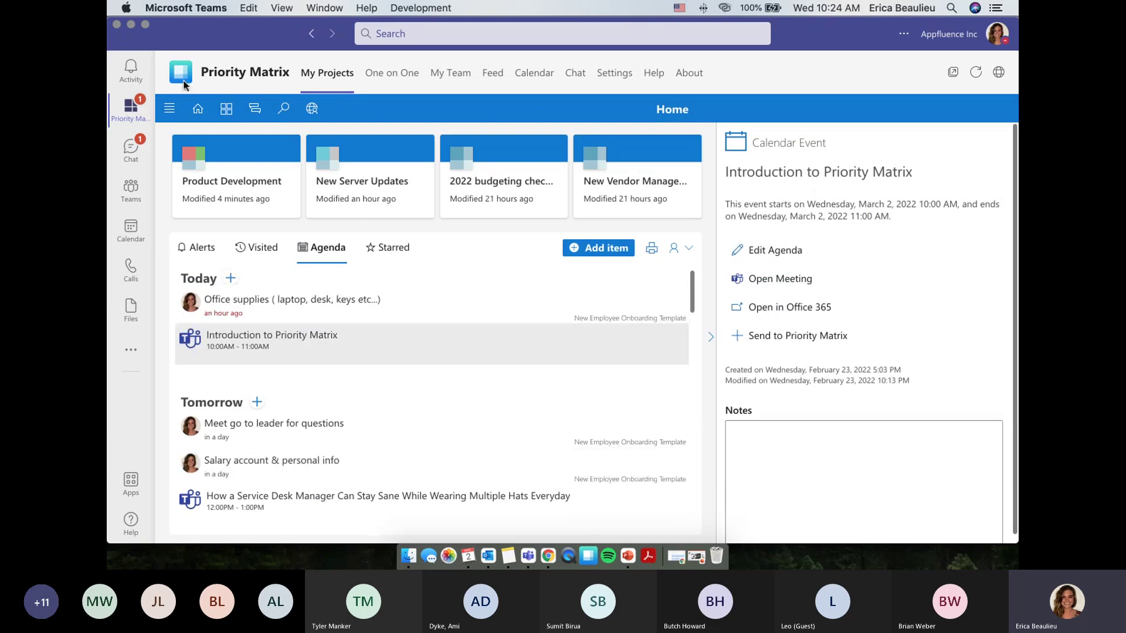
Examine the One on One view's collaborator choices and its shared tasks, opening the details of "new test task".
left_click(218, 110)
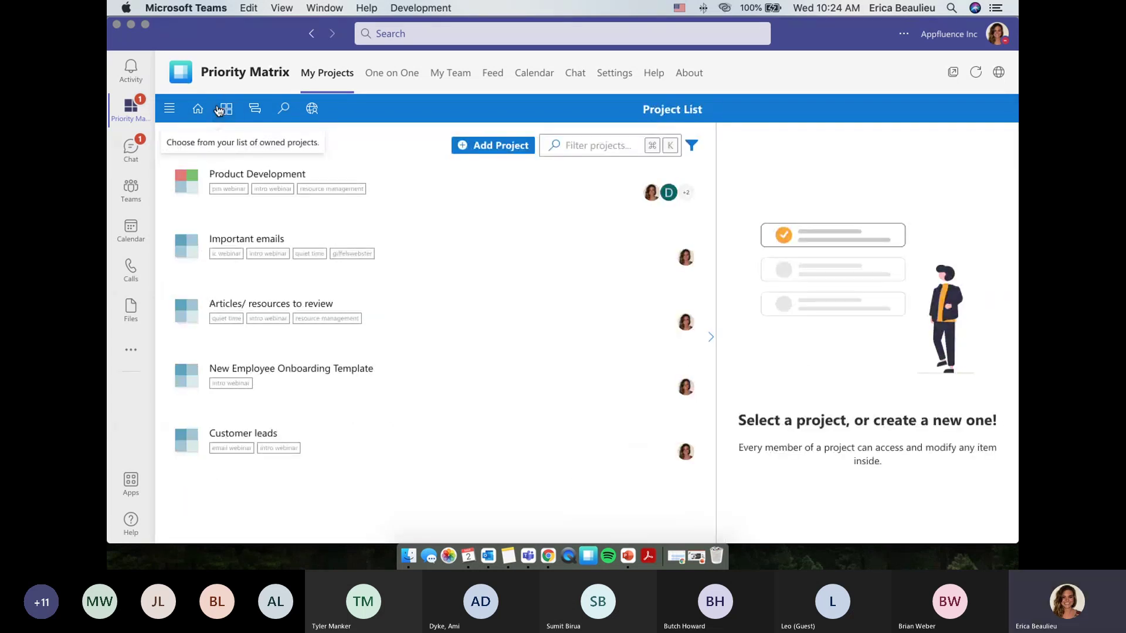
left_click(378, 74)
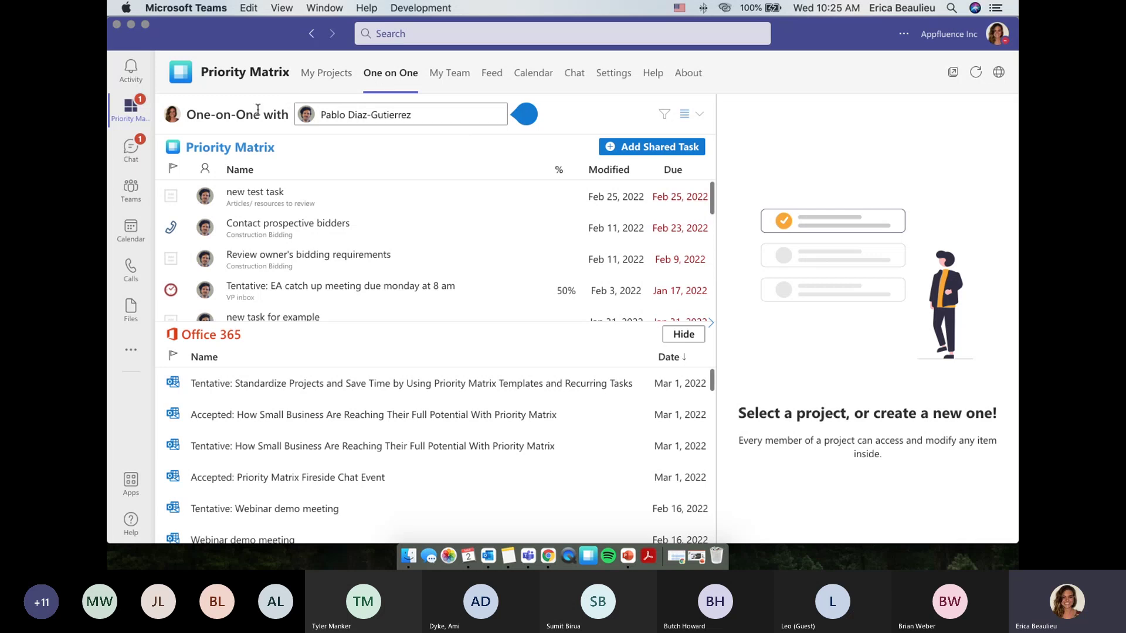
left_click(417, 122)
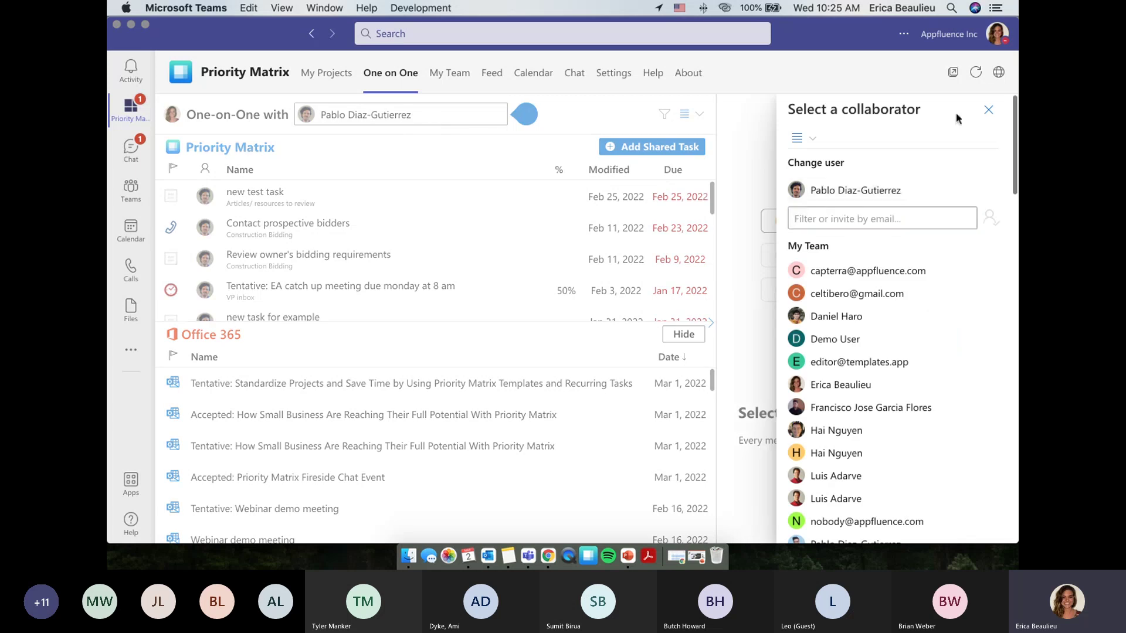
left_click(989, 110)
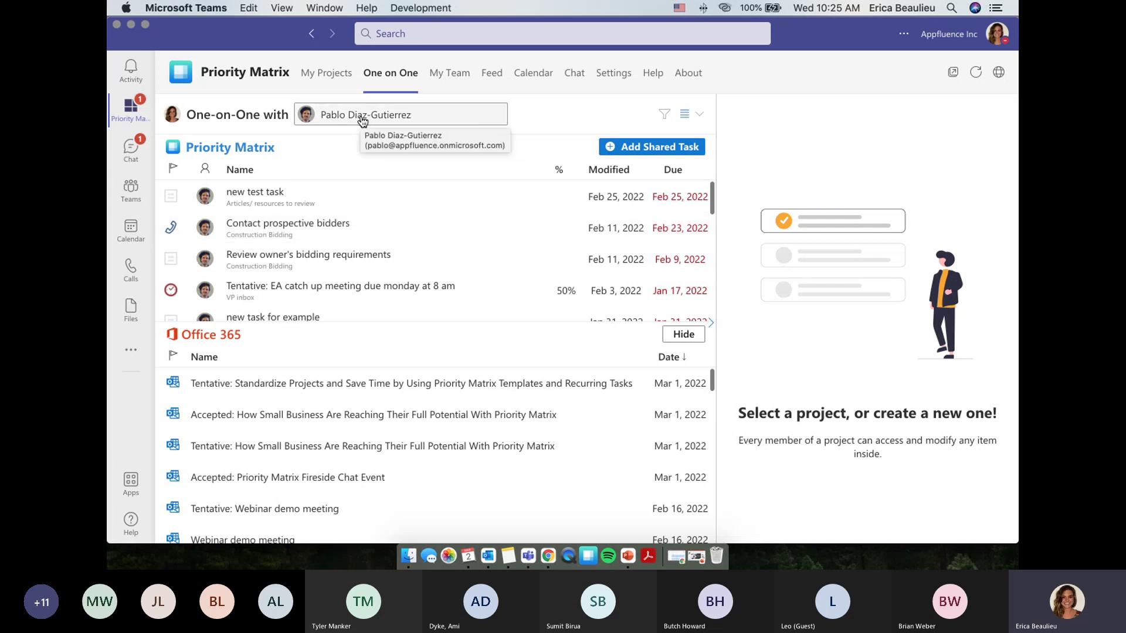
left_click(613, 197)
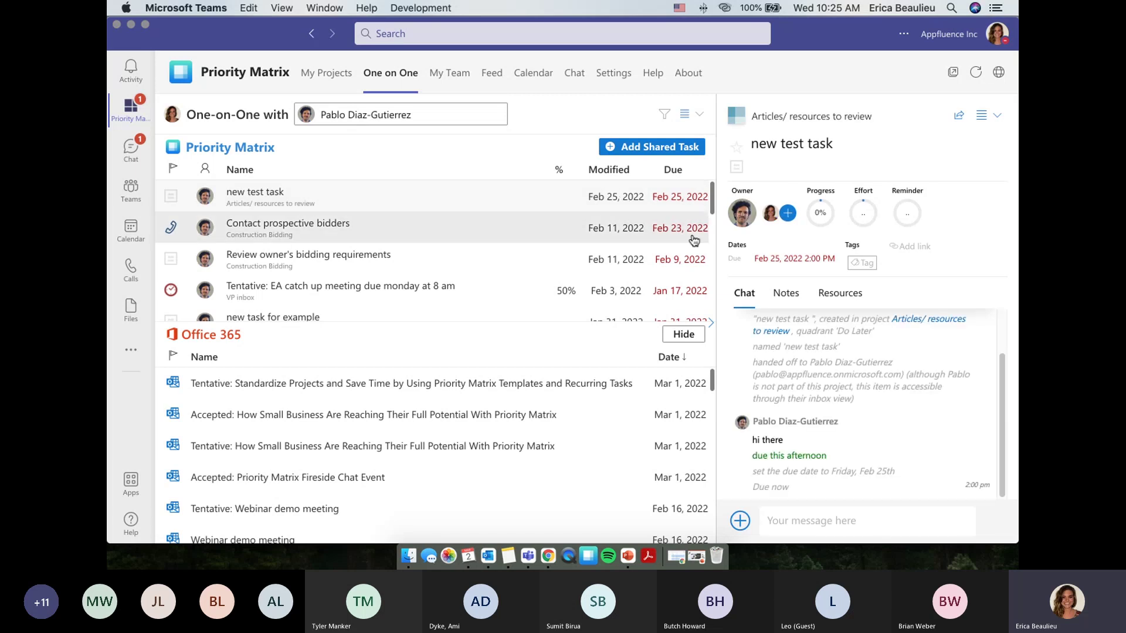
left_click_drag(709, 194, 711, 231)
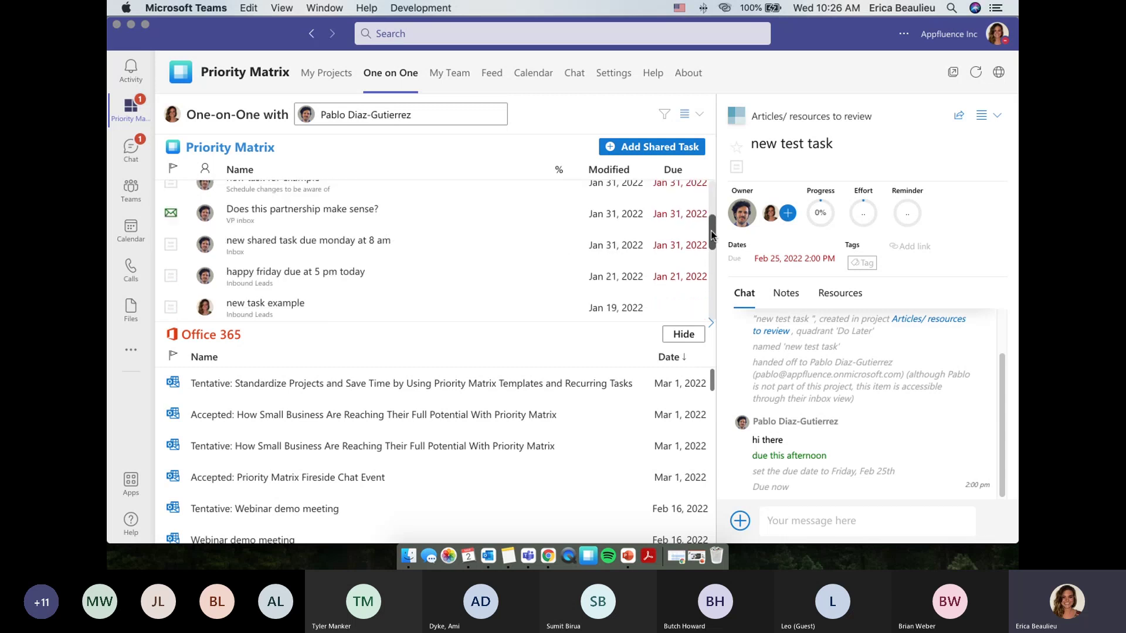
Open the details of the shared task "new task example" and return to the start of the shared task list.
left_click(415, 301)
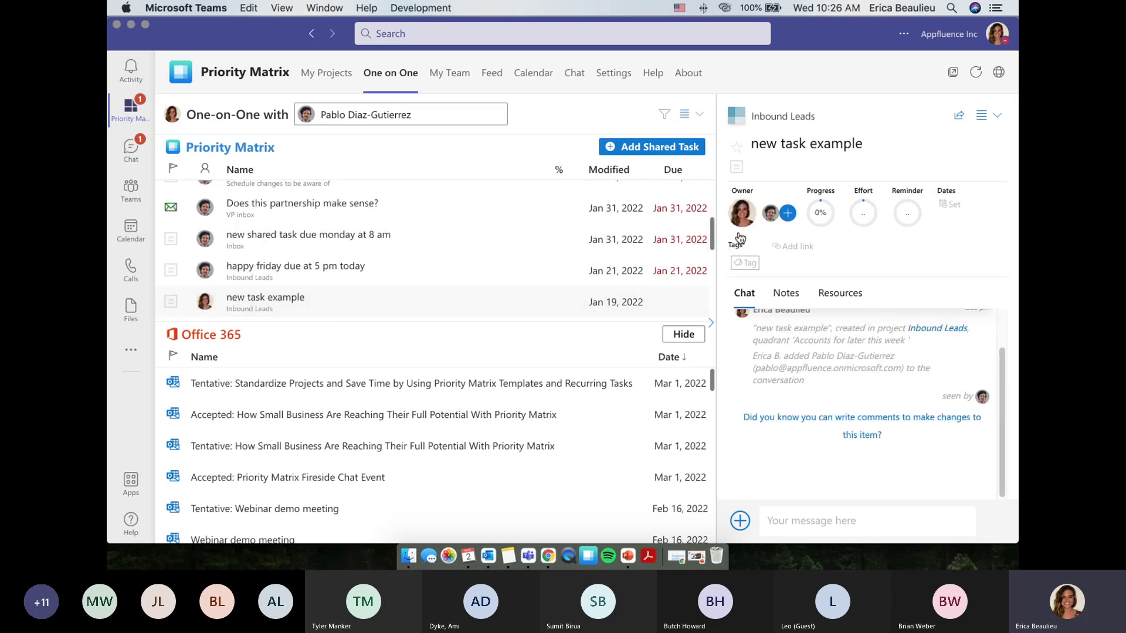
left_click_drag(714, 245, 717, 189)
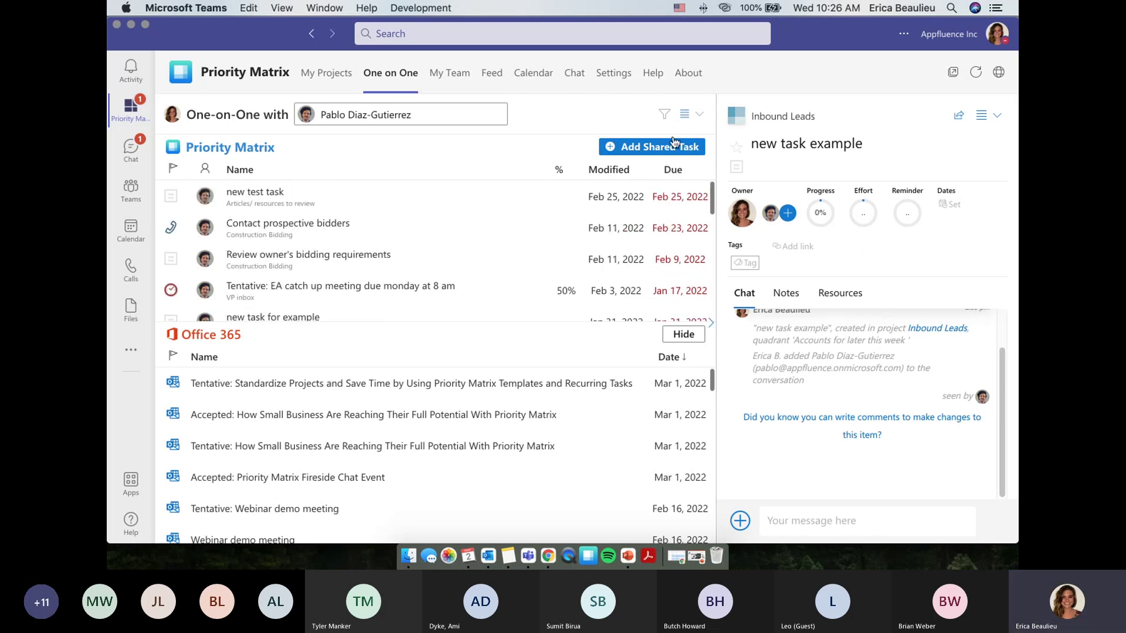
Start a new shared task greeting the collaborator and asking "can we set up a outlook focused webinar for next week? due friday at 9 am".
left_click(646, 154)
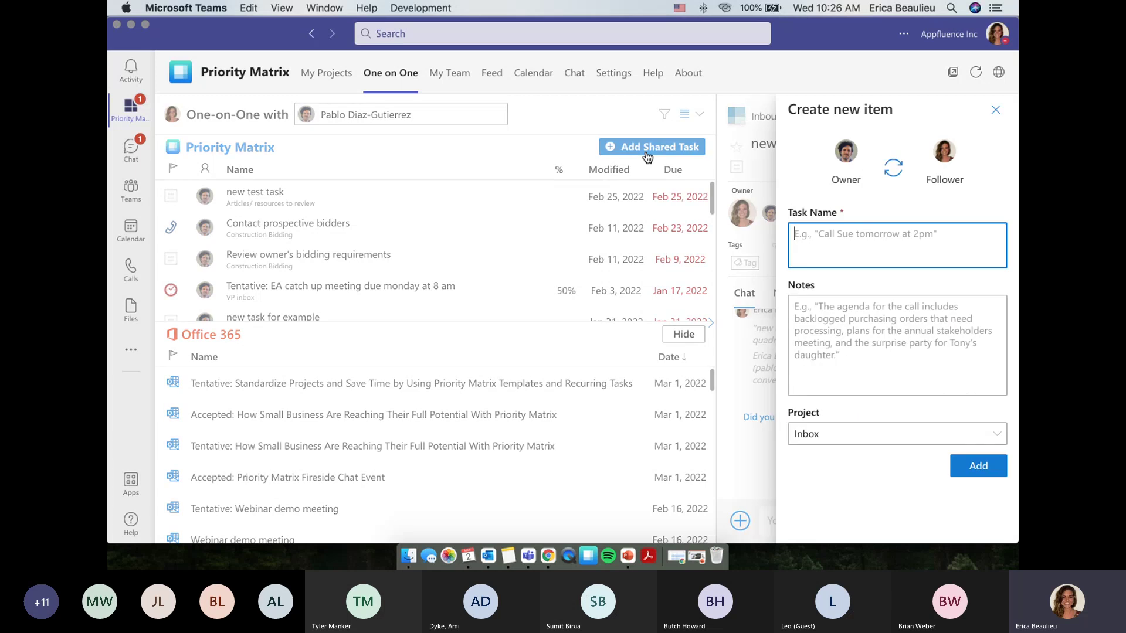
type("hey oabl")
key("BackSpace")
key("BackSpace")
key("BackSpace")
key("BackSpace")
type("pablo can we set up")
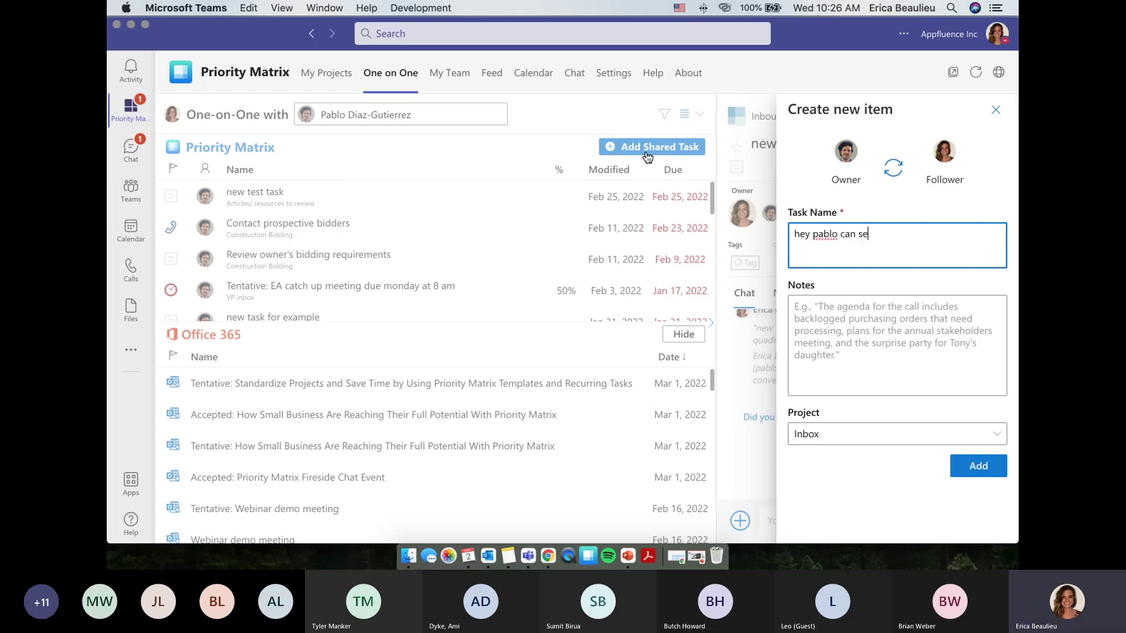
type(" a oiut")
key("BackSpace")
key("BackSpace")
key("BackSpace")
type("utlook focused webi")
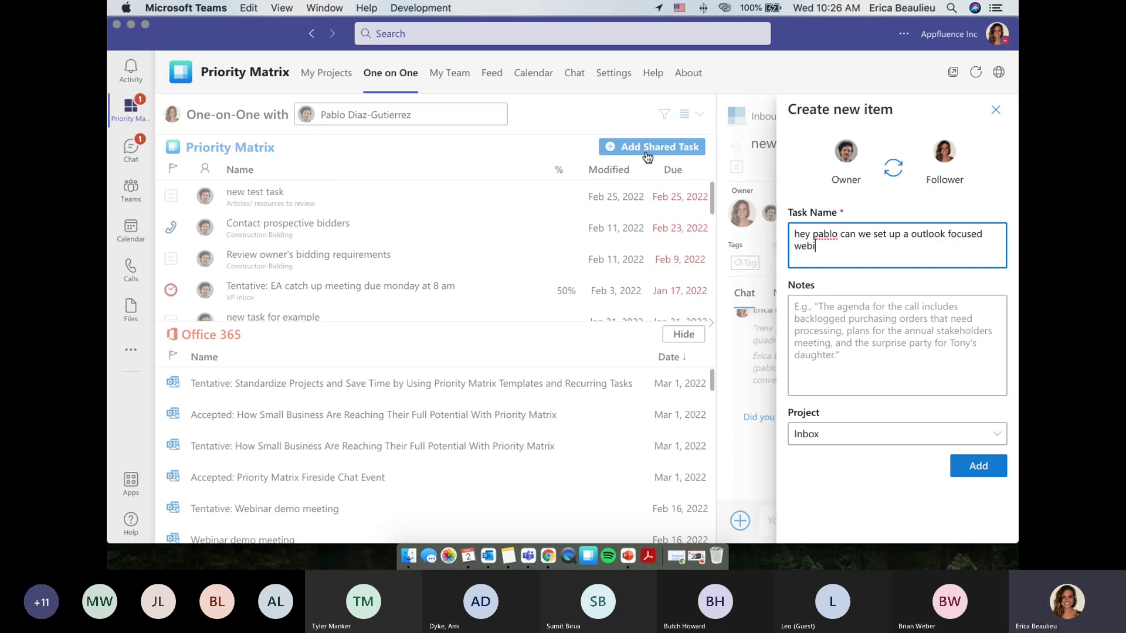
type("nar for next week? due fri")
type("day at 9")
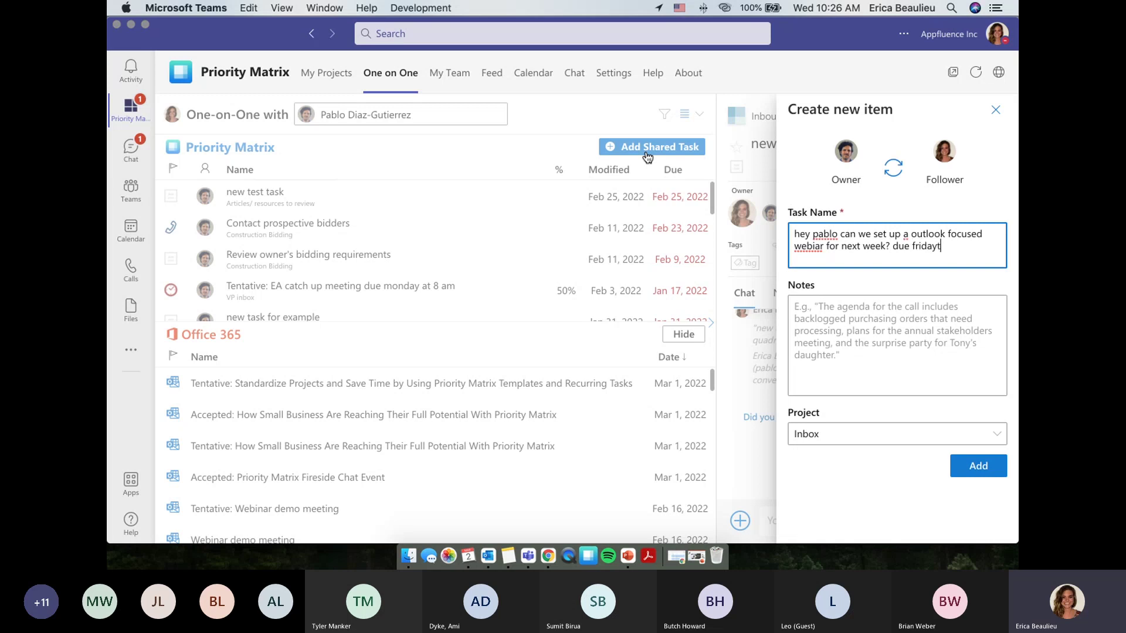
type(" am")
Assign the new shared task to the Product Development project's Do Now quadrant and add it.
left_click(796, 432)
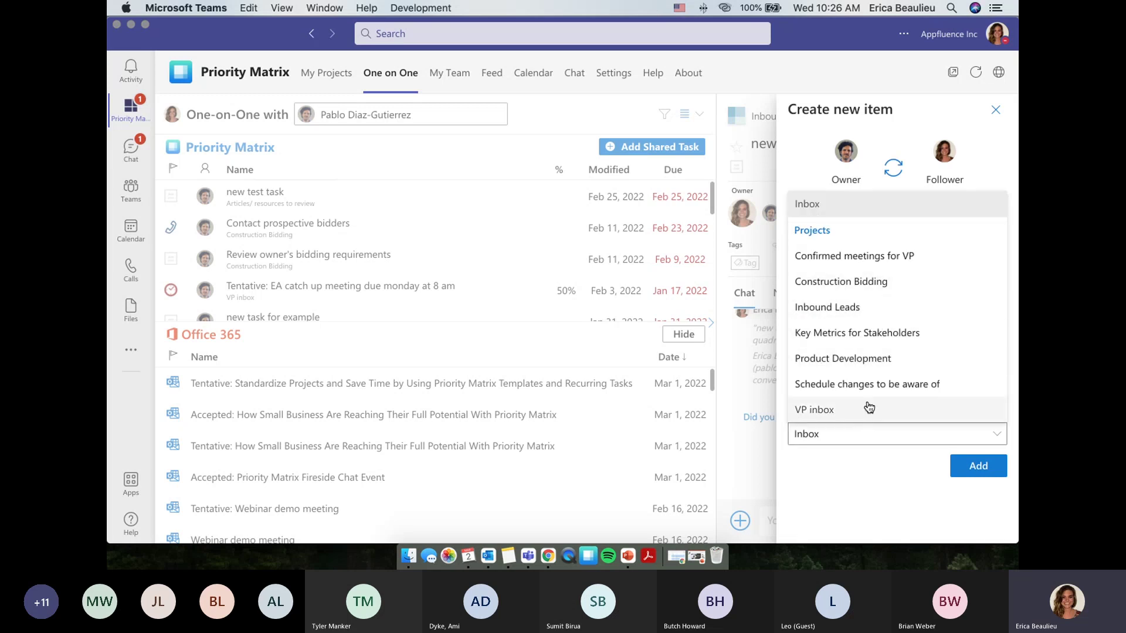
left_click(860, 359)
left_click(878, 498)
left_click(839, 381)
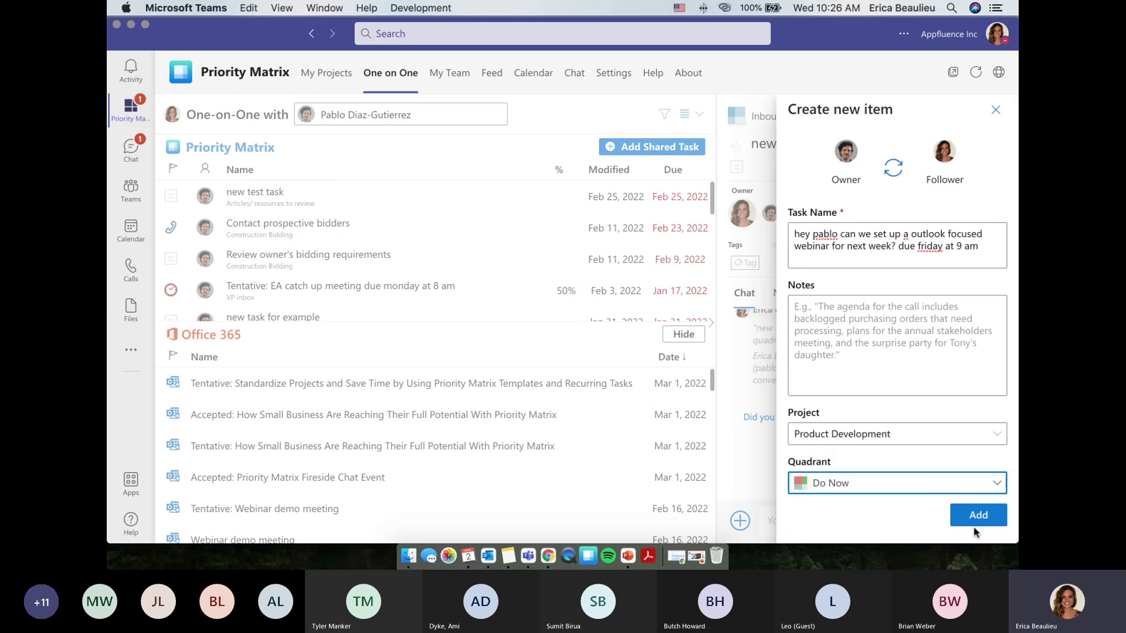
left_click(974, 527)
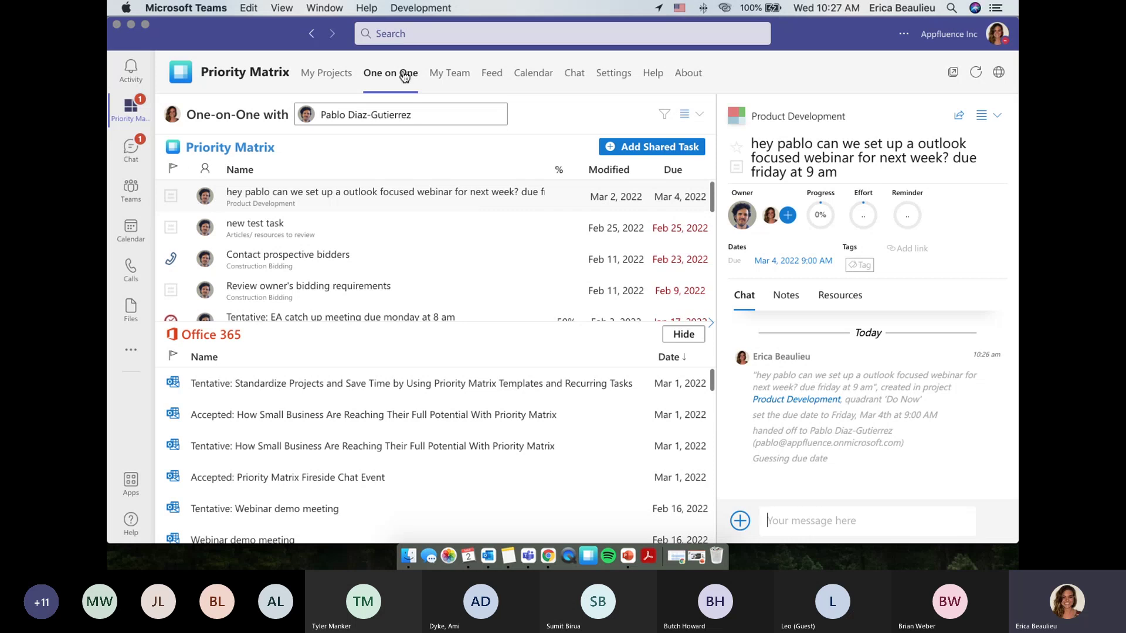
left_click(673, 157)
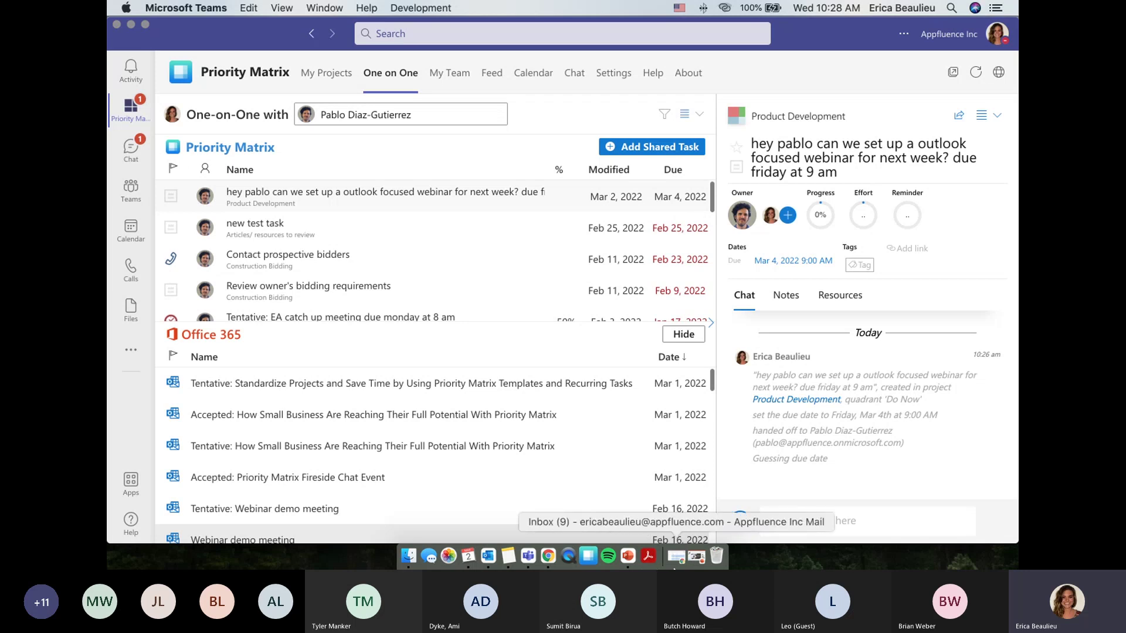
Switch to the PowerPoint webinar presentation and show the "We Are Here for You" slide, glancing at the "Discussion" slide.
left_click(629, 564)
scroll(229, 375, "down", 2)
left_click(228, 373)
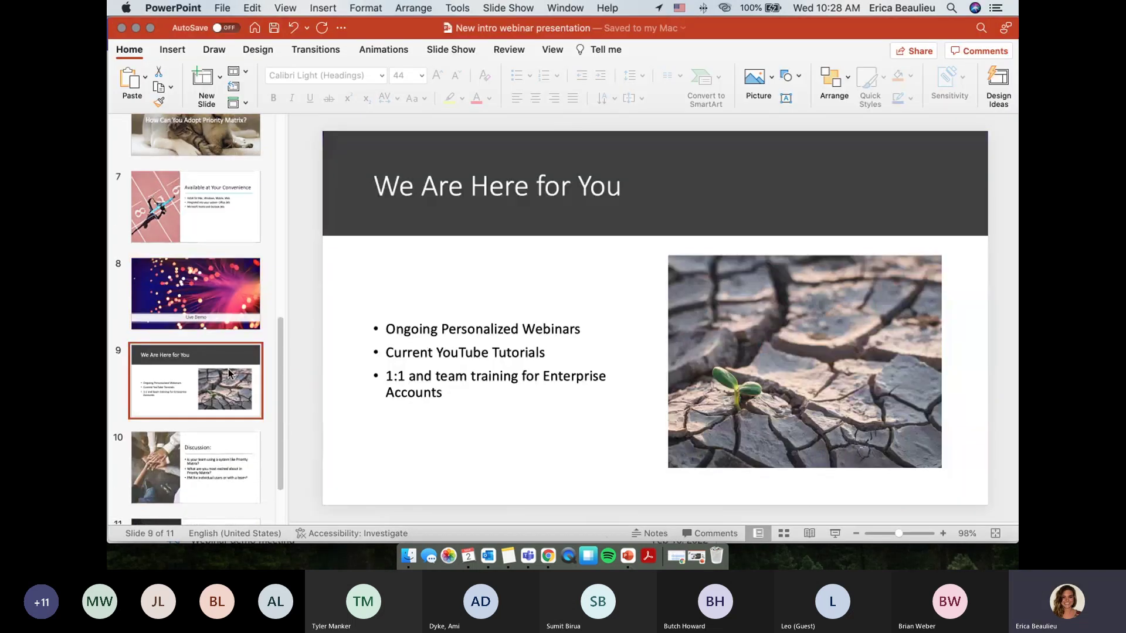
key("Down")
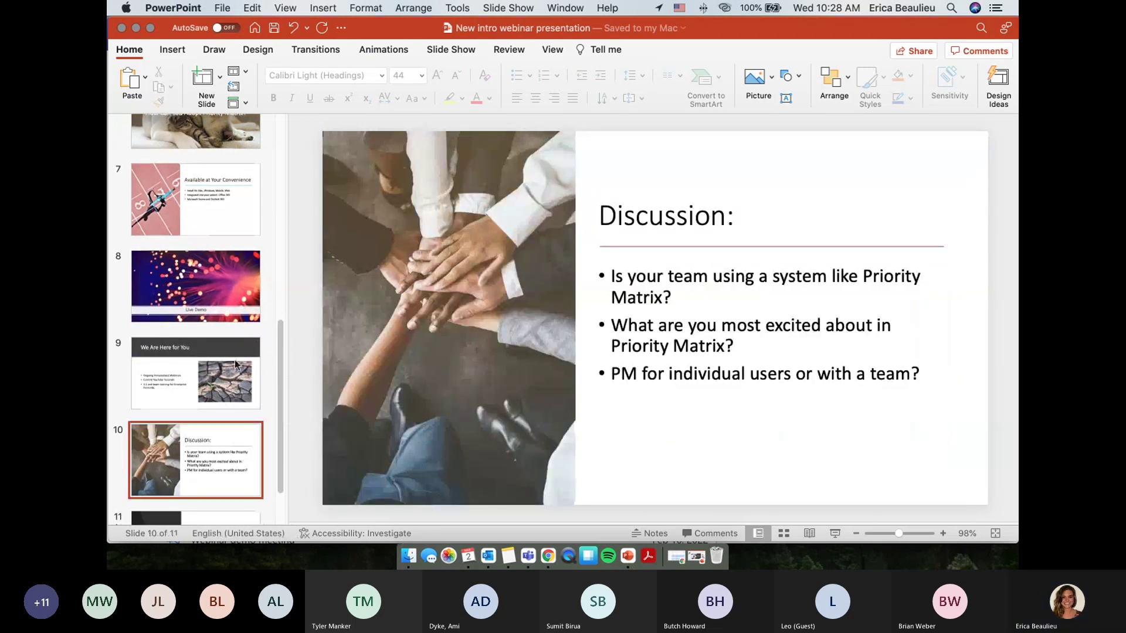
key("Up")
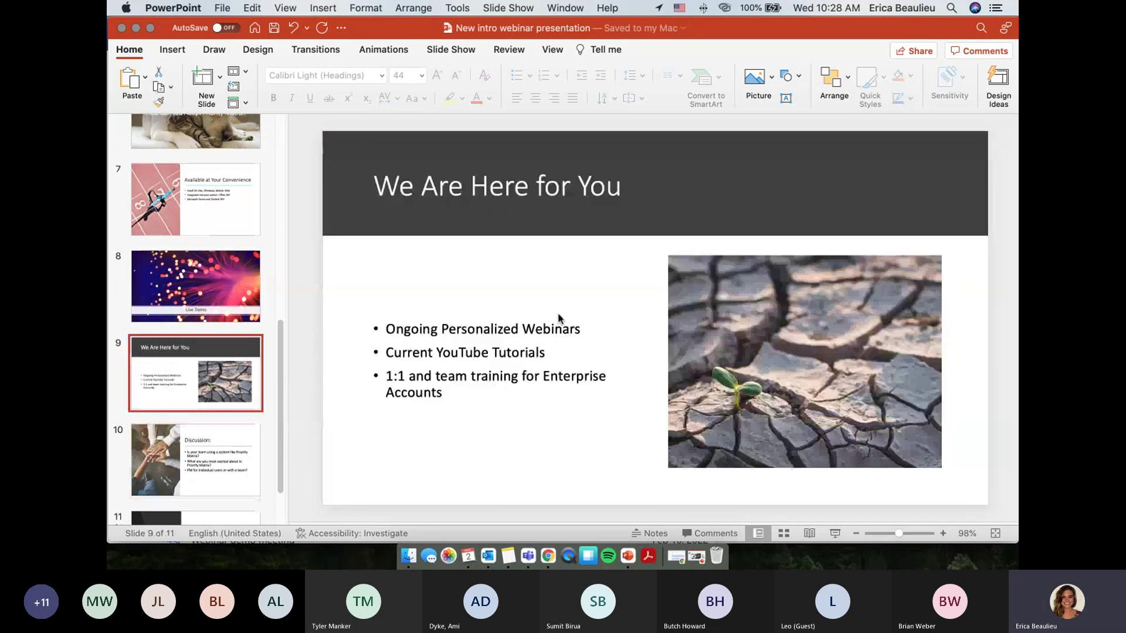
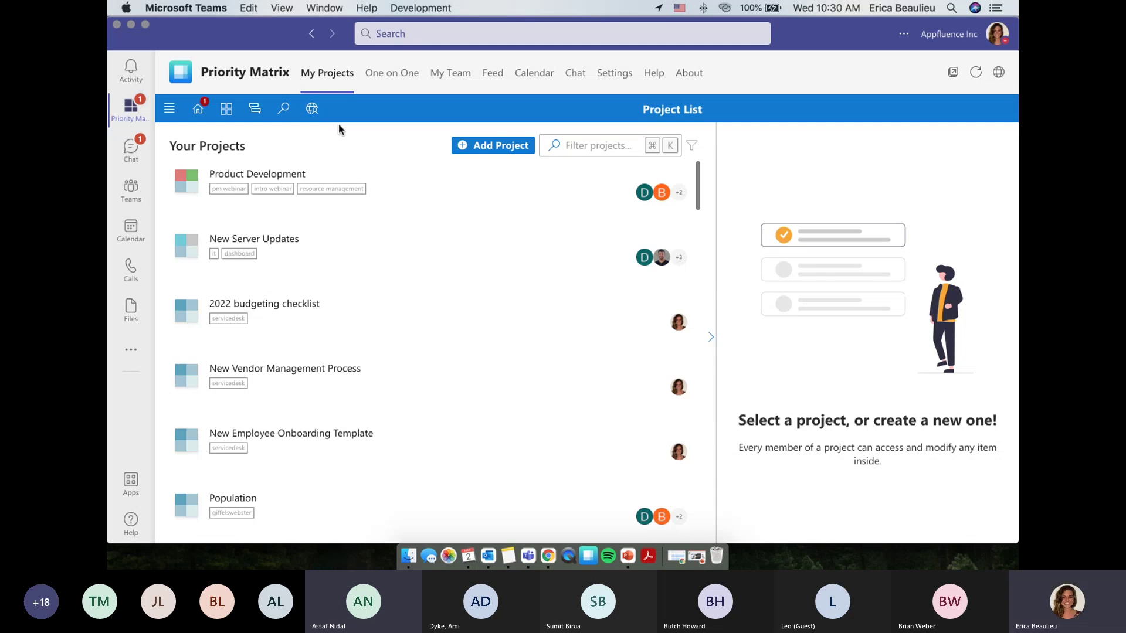
Open the Product Development project, examine its Gantt timeline, and return to the quadrant view.
left_click(279, 173)
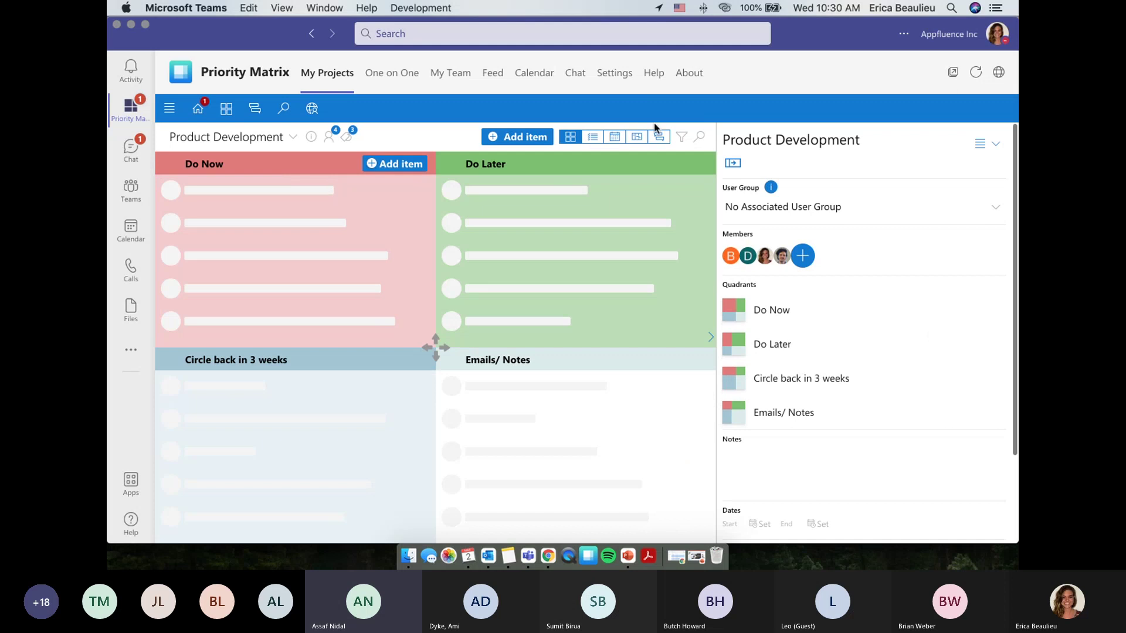
left_click(638, 141)
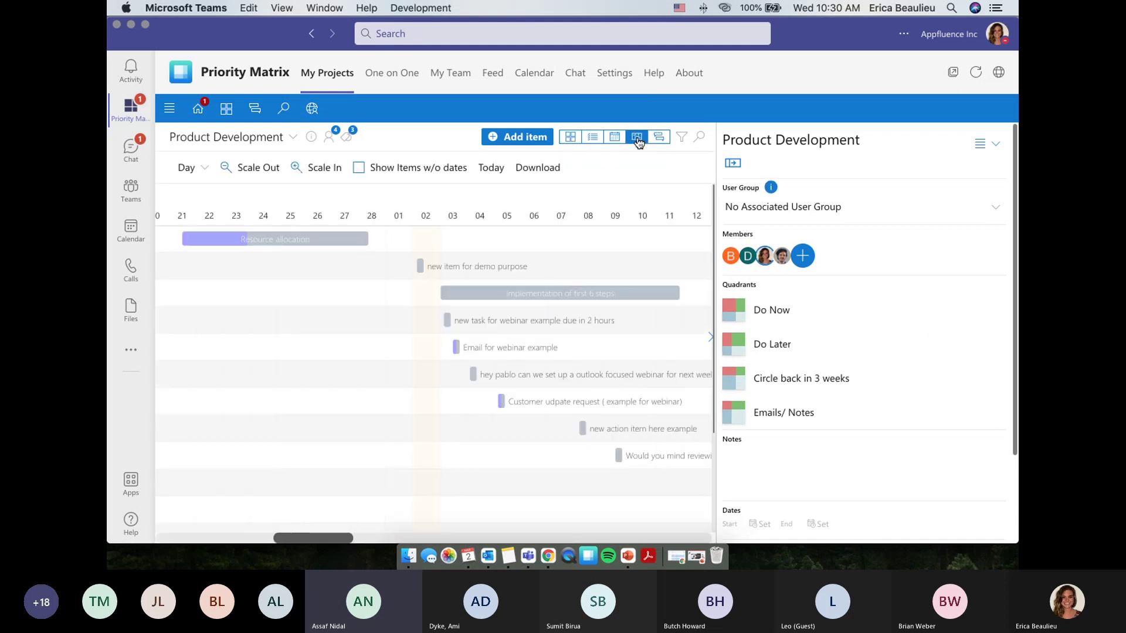
left_click(571, 139)
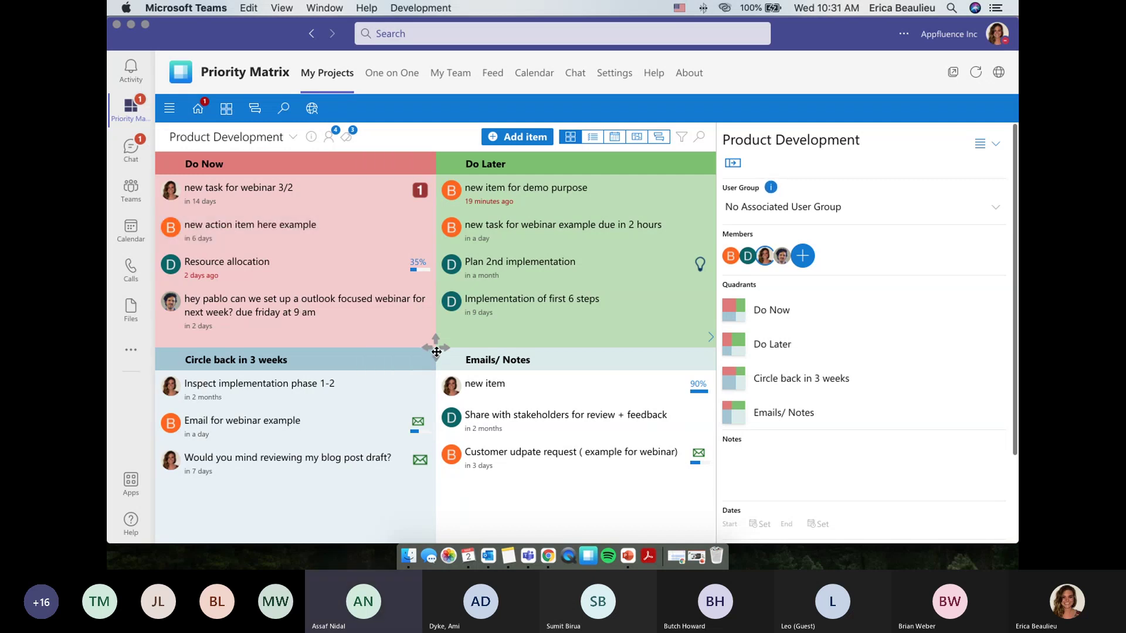
Enlarge the Do Now quadrant and add an item there, titled as a task for the attendee's question.
left_click_drag(436, 351, 529, 425)
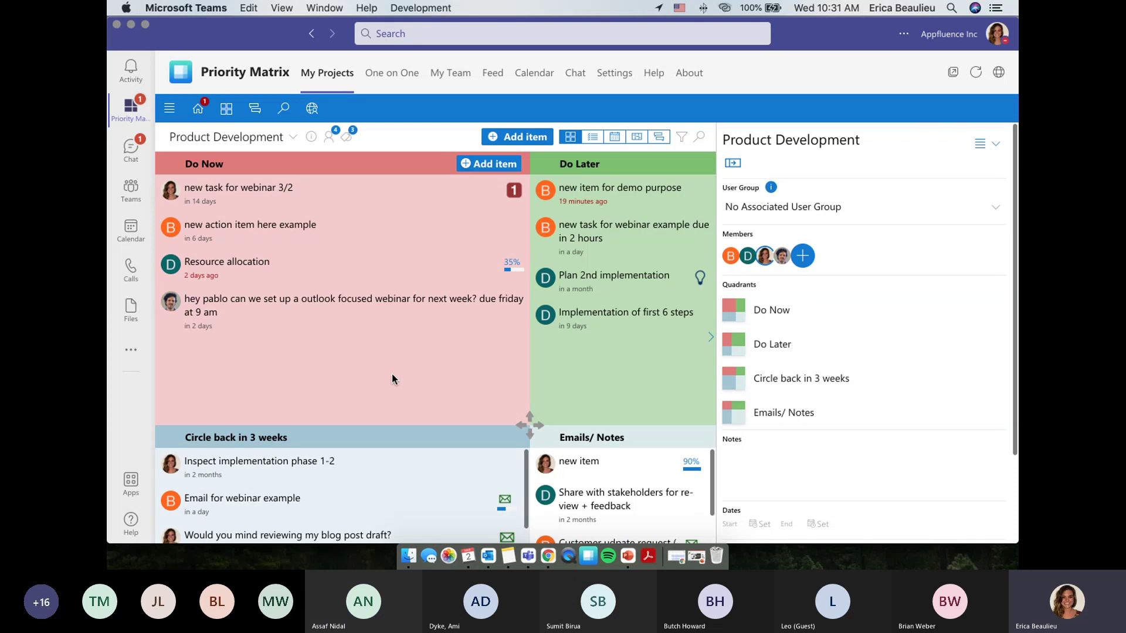
double_click(392, 374)
type("Task fpr Nidal ")
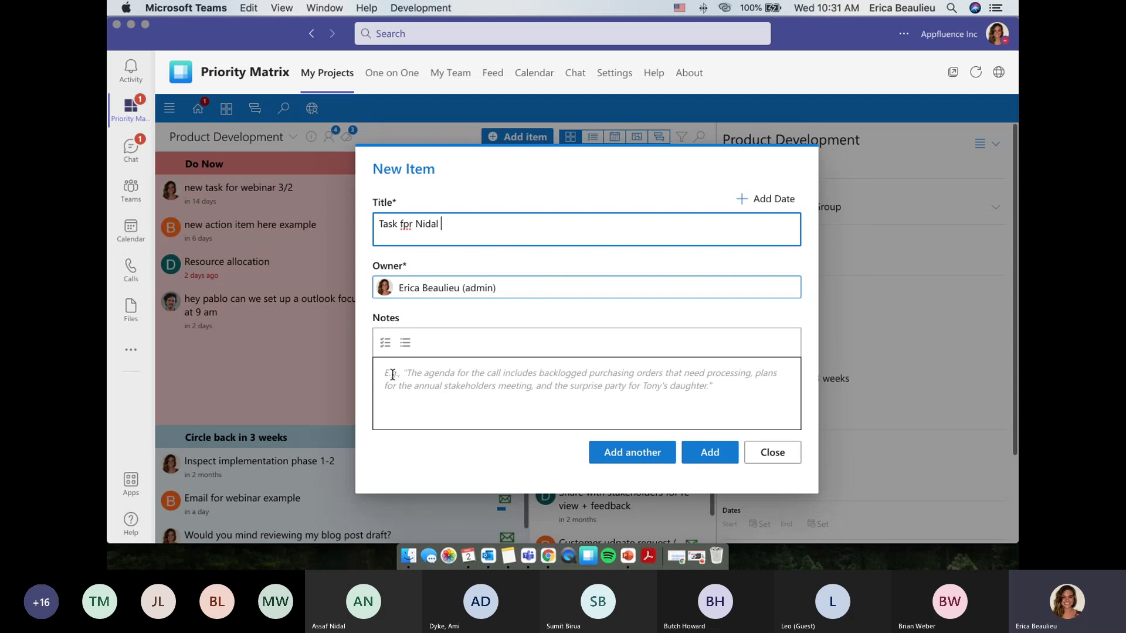
type("queation")
left_click(464, 221)
key("BackSpace")
type("s")
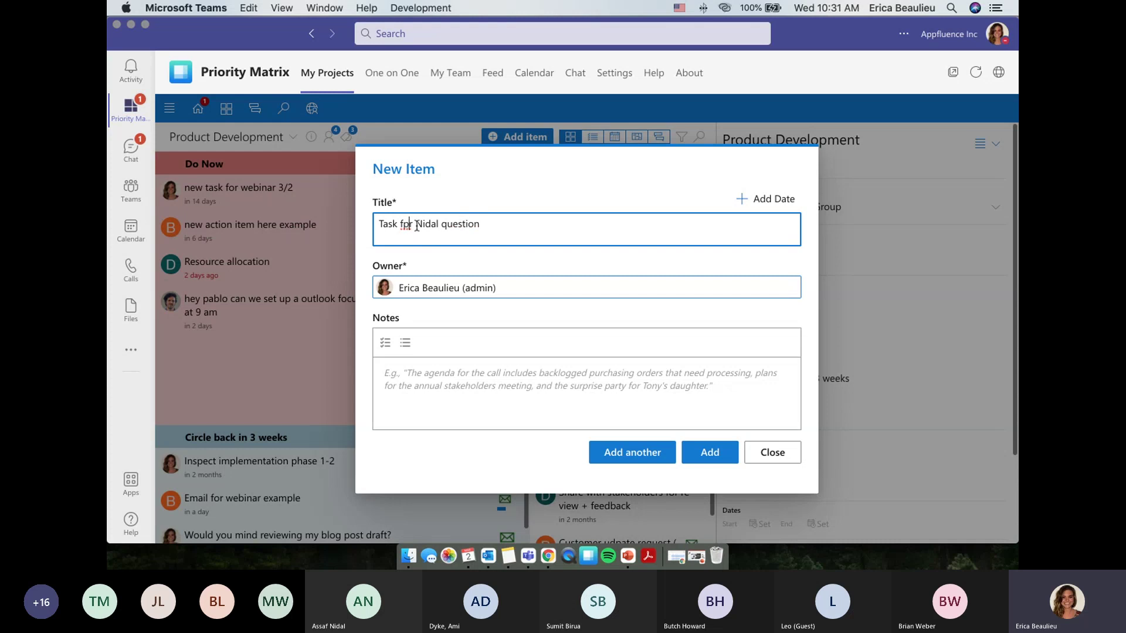
left_click(409, 224)
key("BackSpace")
type("o")
left_click(726, 461)
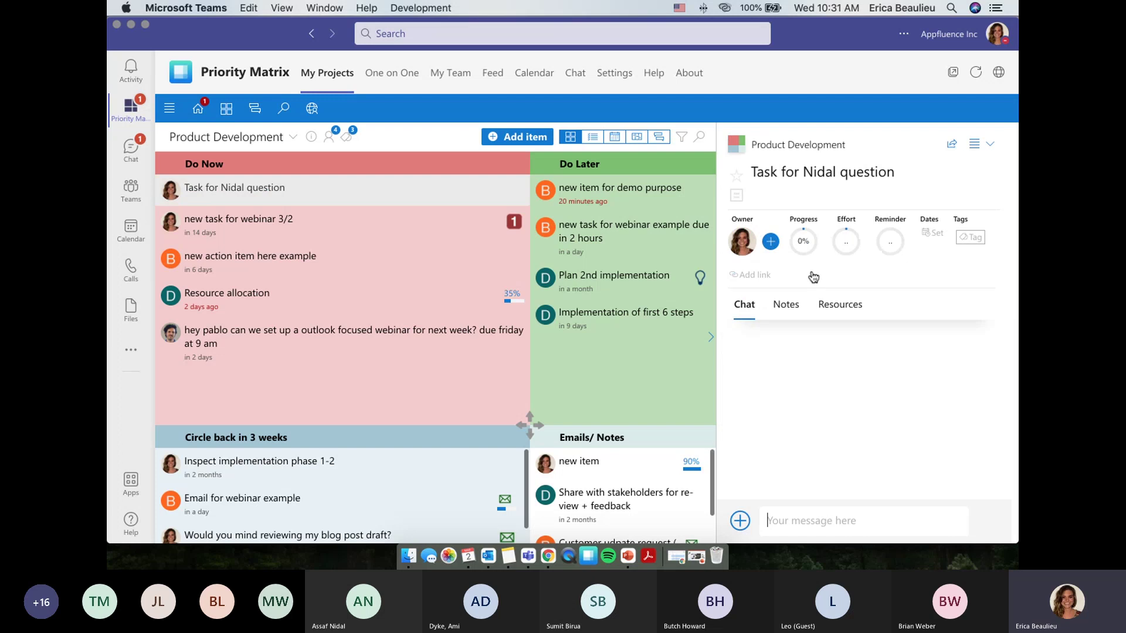
Set the new task's start date to February 2, 2022 and its due date to April 21, 2022.
left_click(926, 239)
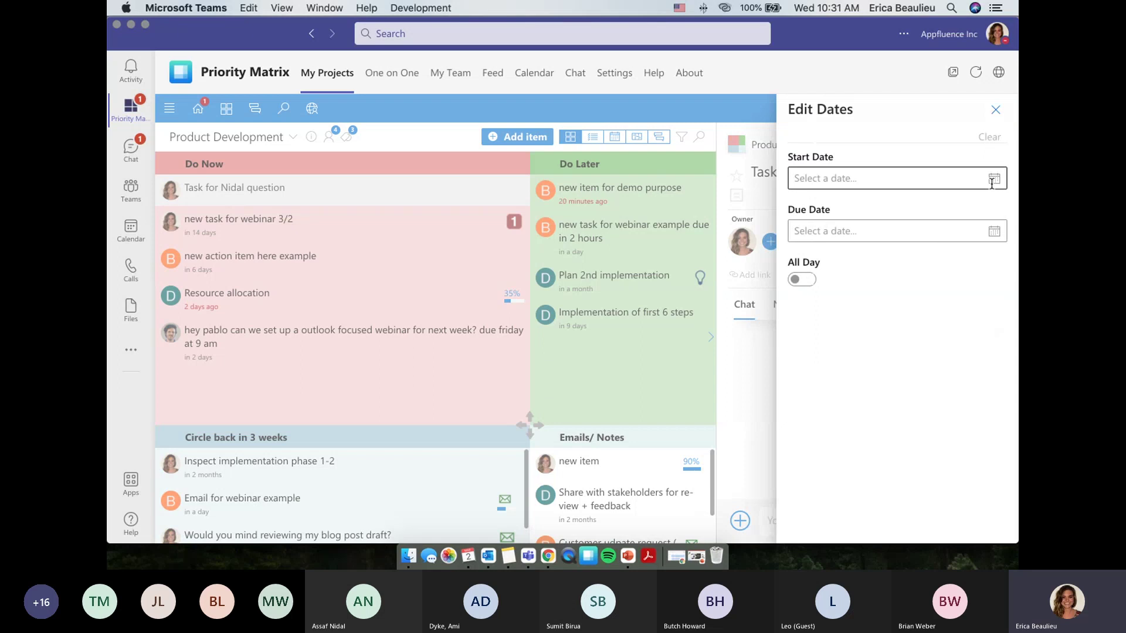
left_click(991, 183)
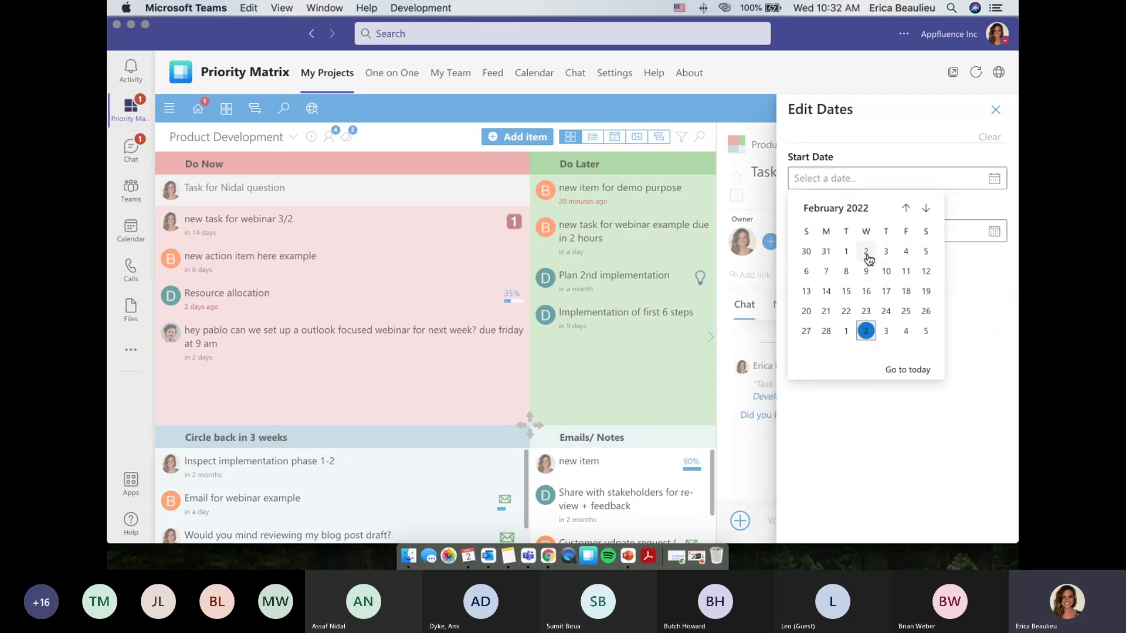
left_click(866, 252)
left_click(993, 259)
left_click(927, 289)
left_click(886, 395)
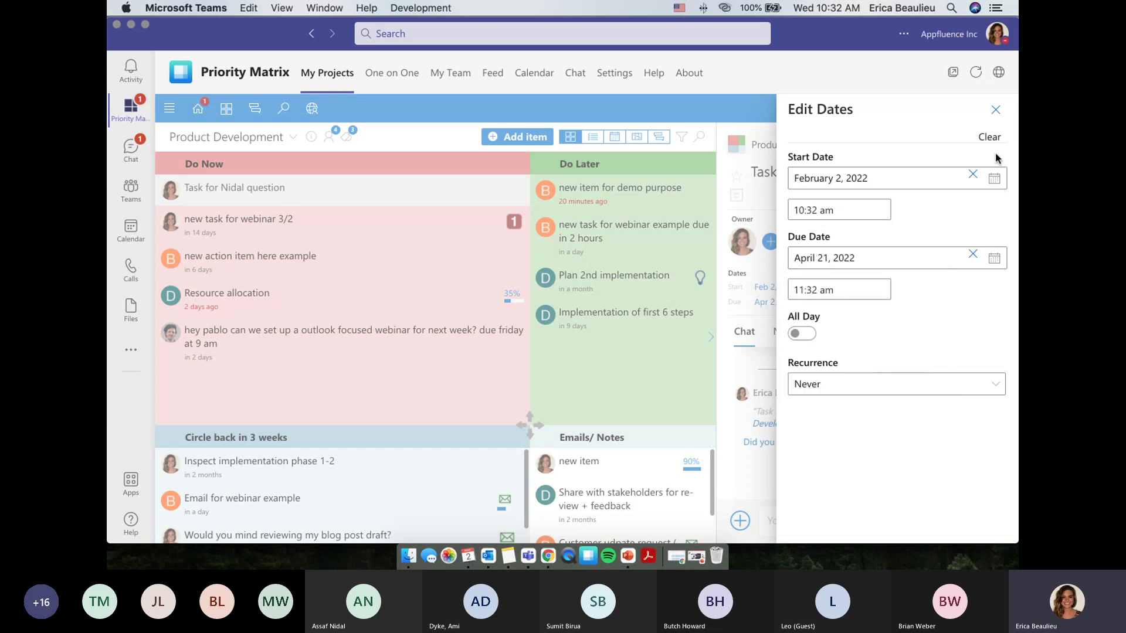
left_click(1003, 112)
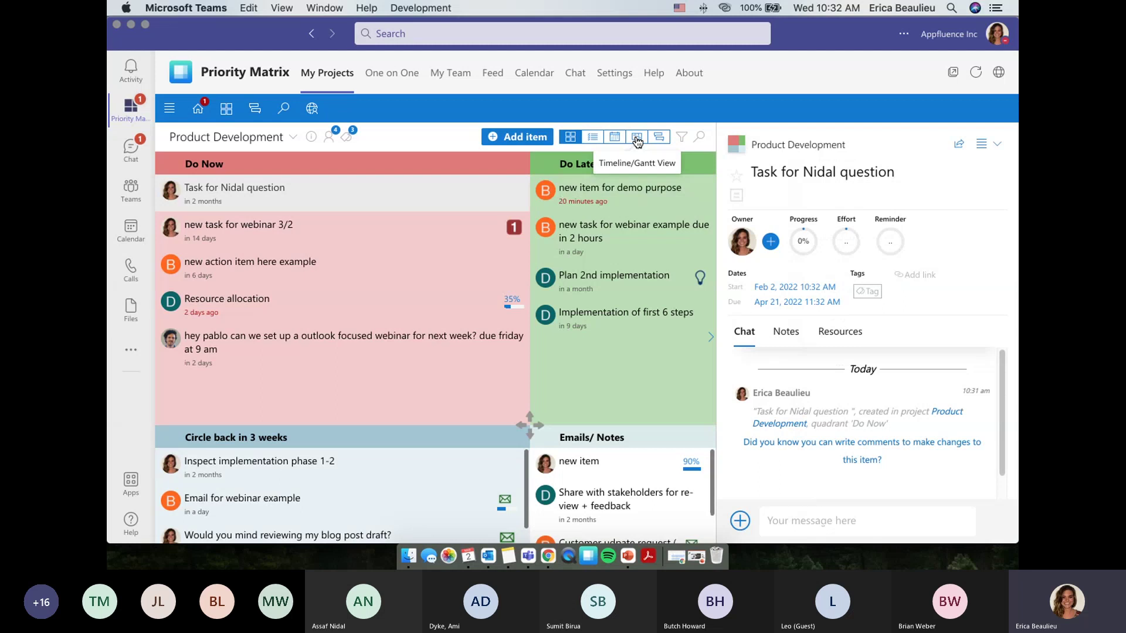
Show the project's Gantt timeline by month and move the new task's bar to March 28 through June 13, 2022.
left_click(638, 142)
left_click(187, 168)
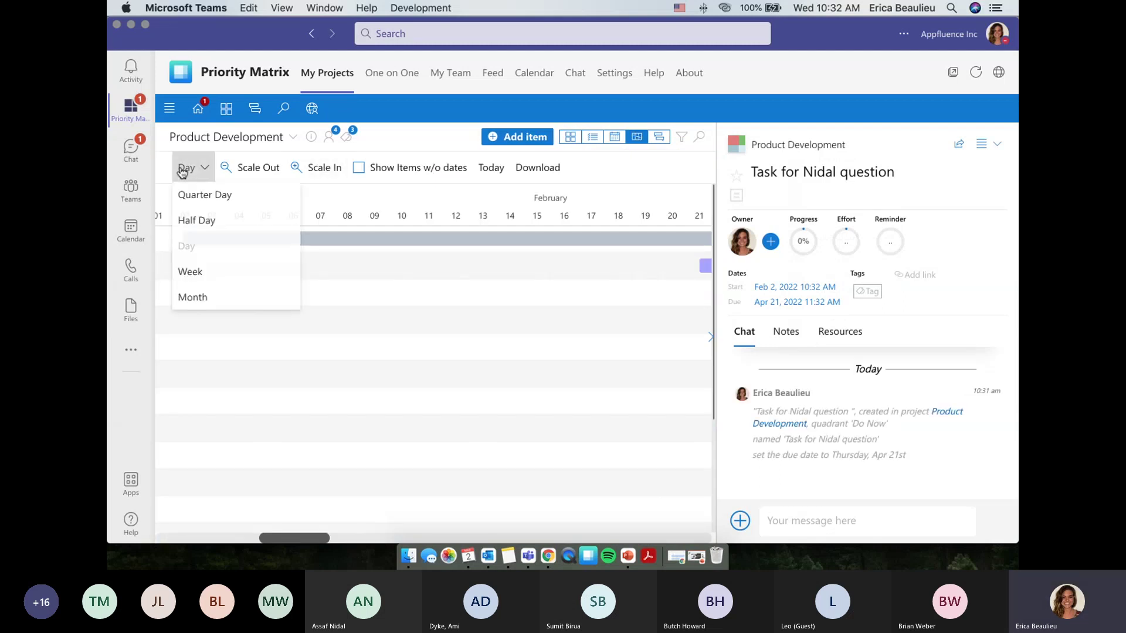
left_click(192, 296)
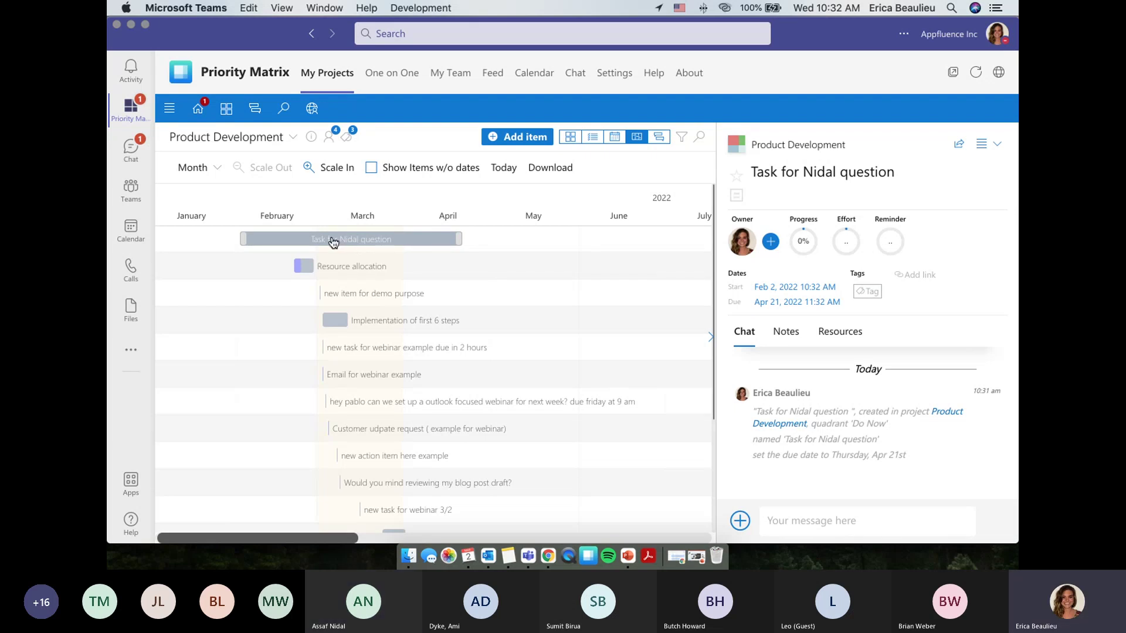
left_click_drag(333, 242, 484, 232)
scroll(487, 375, "down", 3)
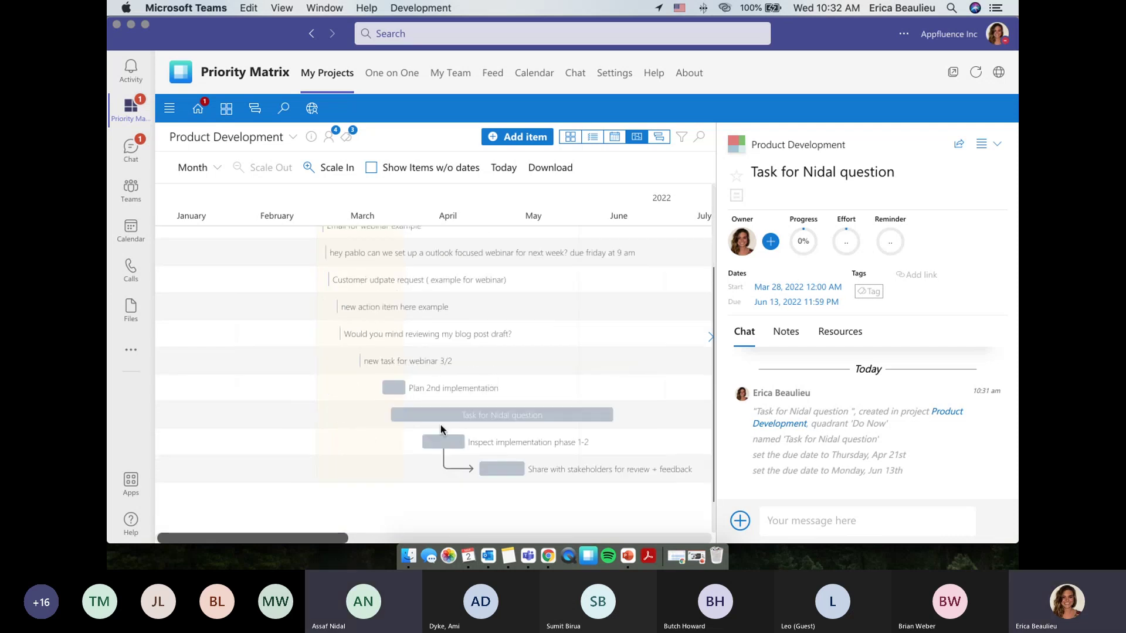
Examine the relationship choices for linking another item to the new task, and leave without adding a link.
left_click(849, 332)
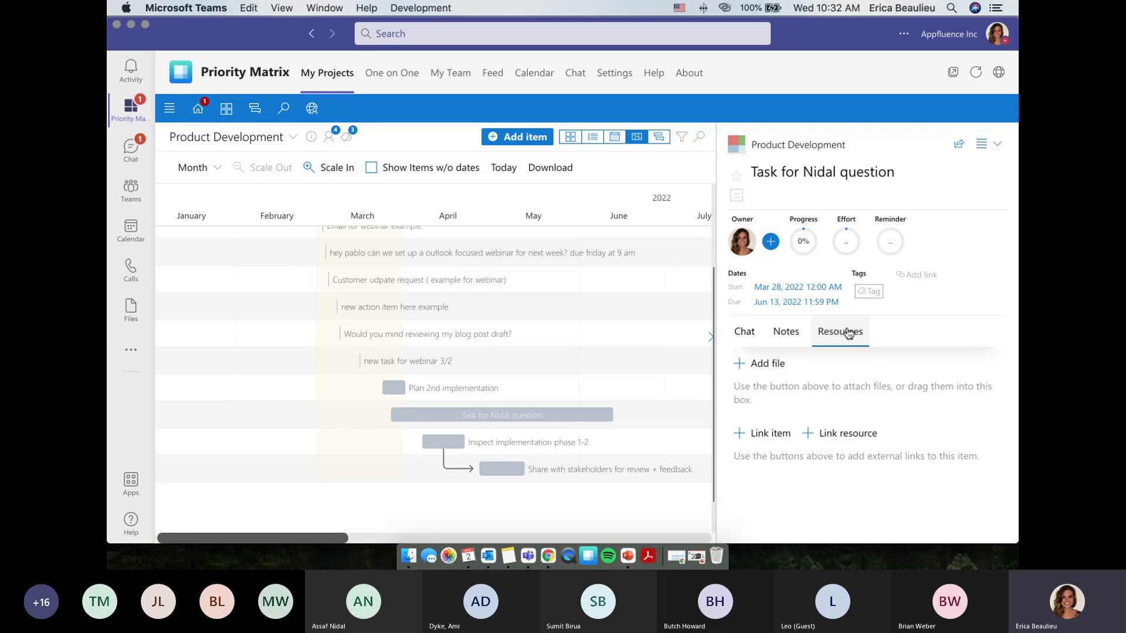
left_click(769, 434)
left_click(862, 169)
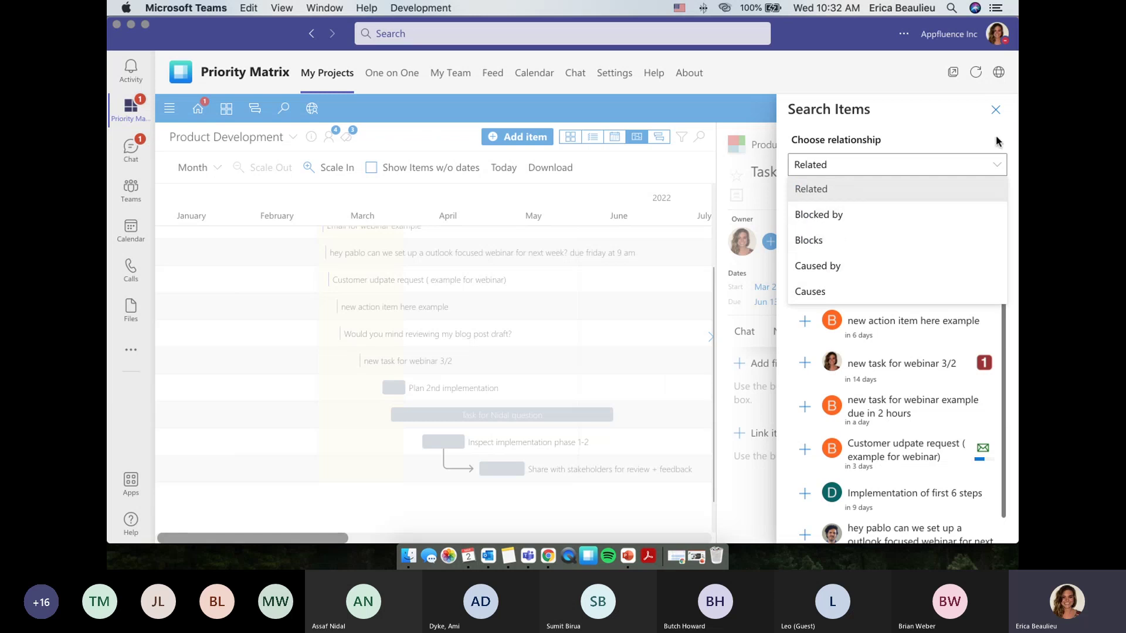
left_click(996, 165)
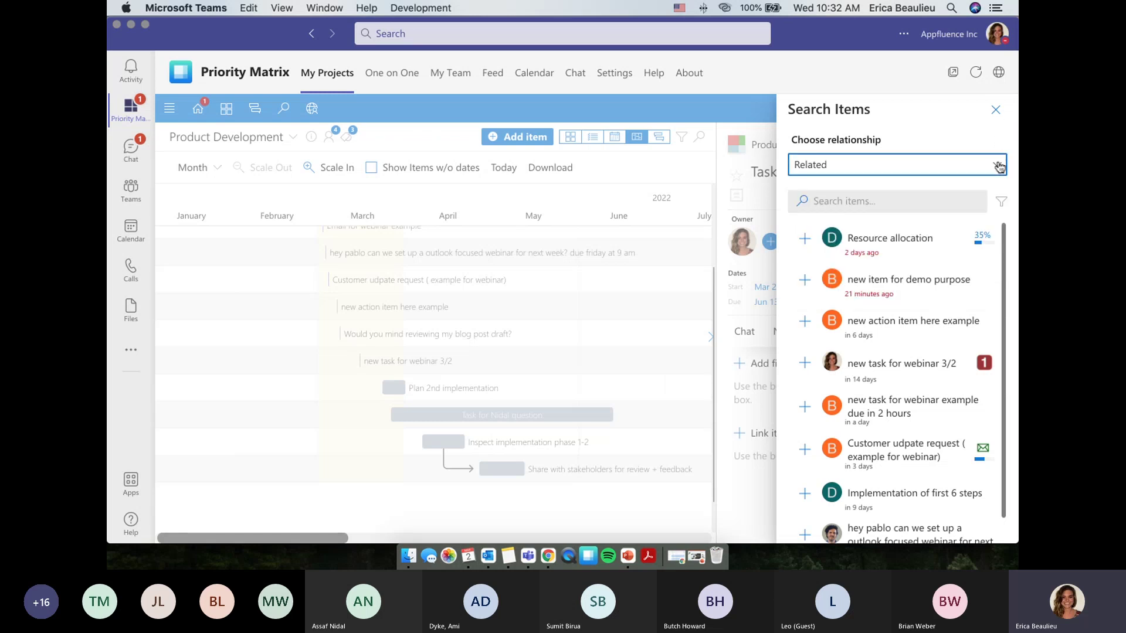
left_click(996, 110)
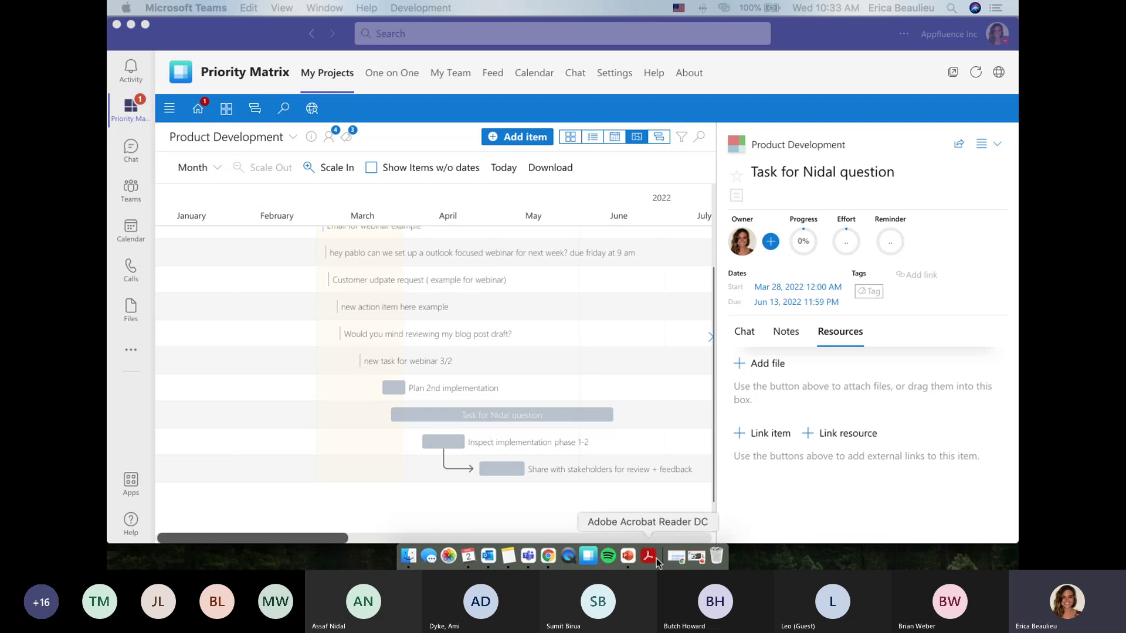
Switch back to the PowerPoint webinar presentation at the "Common questions?" slide.
left_click(630, 560)
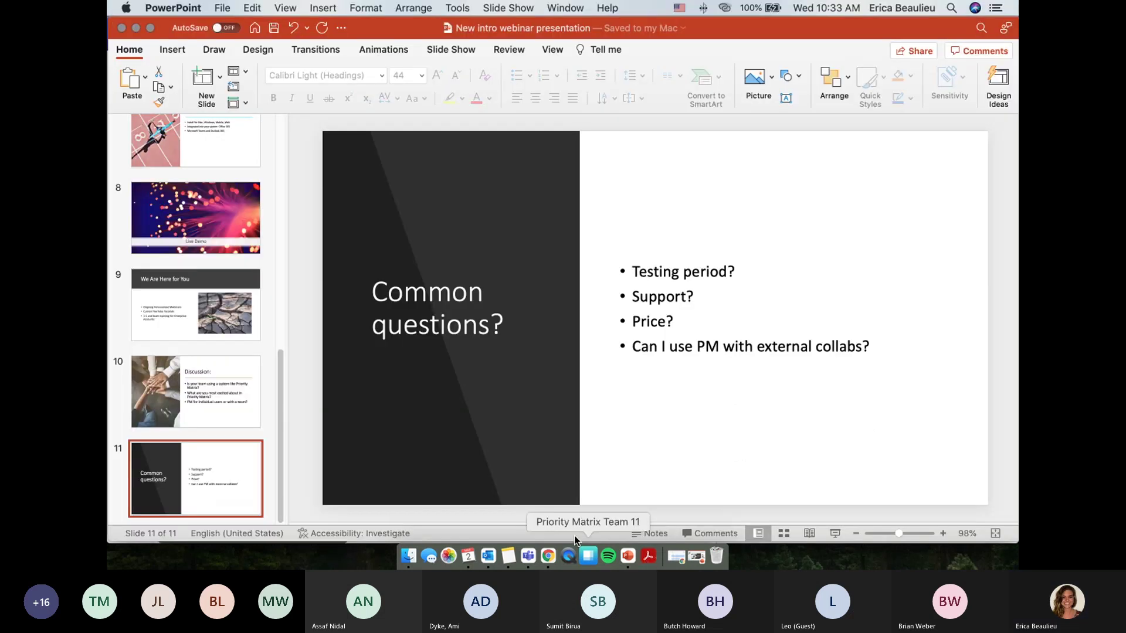